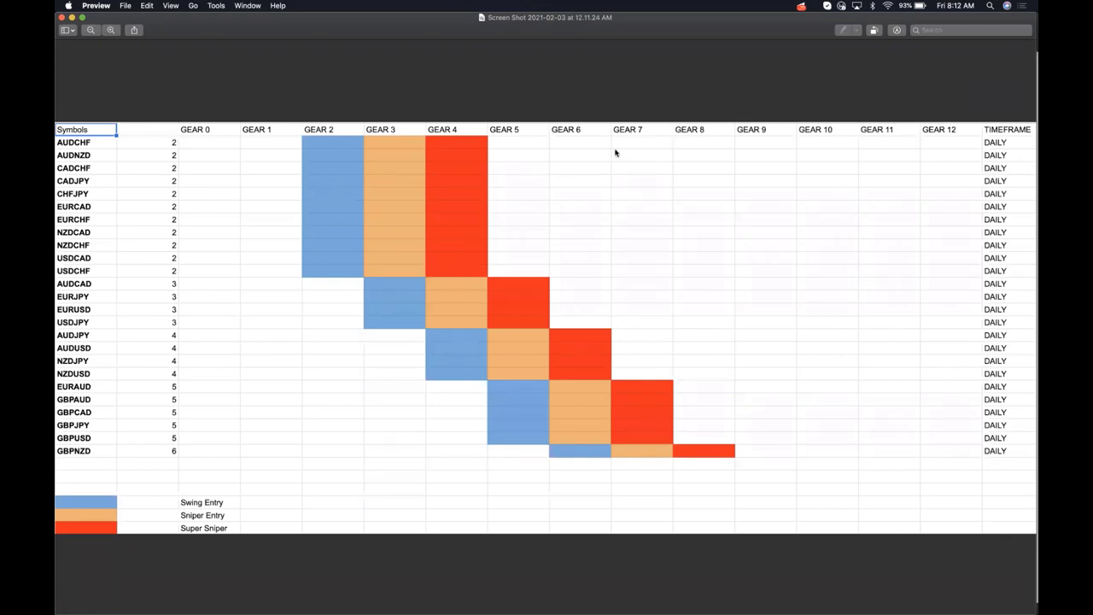
- Bring the Gear Entry Data table in front of the symbol chart and enlarge its window until rows Lvl-0 to Lvl-11 are readable
left_click(630, 171)
key("ctrl+super+f")
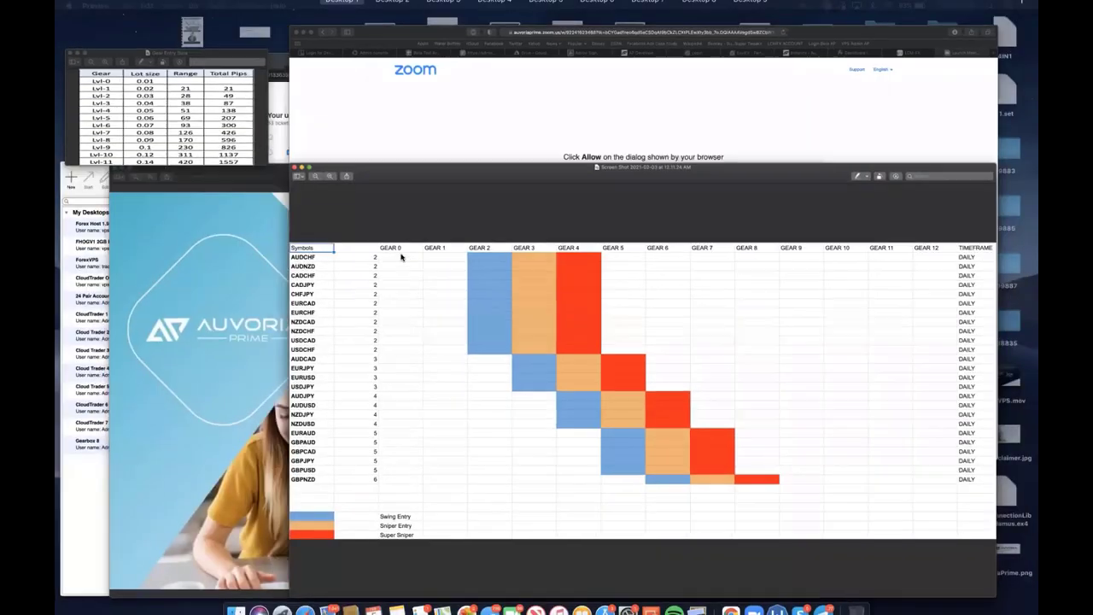
key("ctrl+Up")
left_click(149, 61)
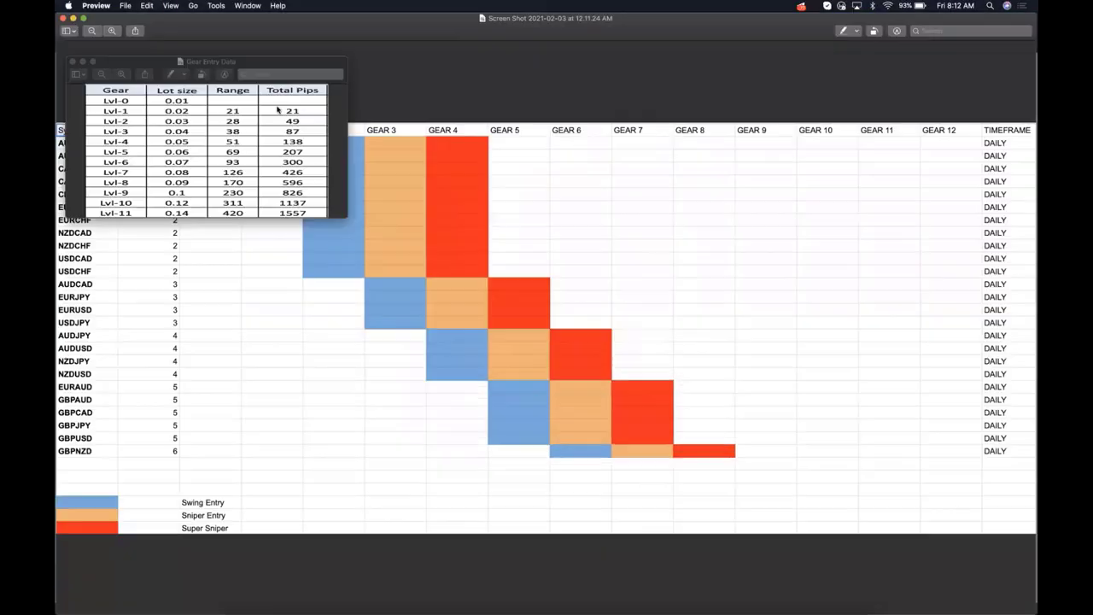
left_click_drag(149, 60, 332, 60)
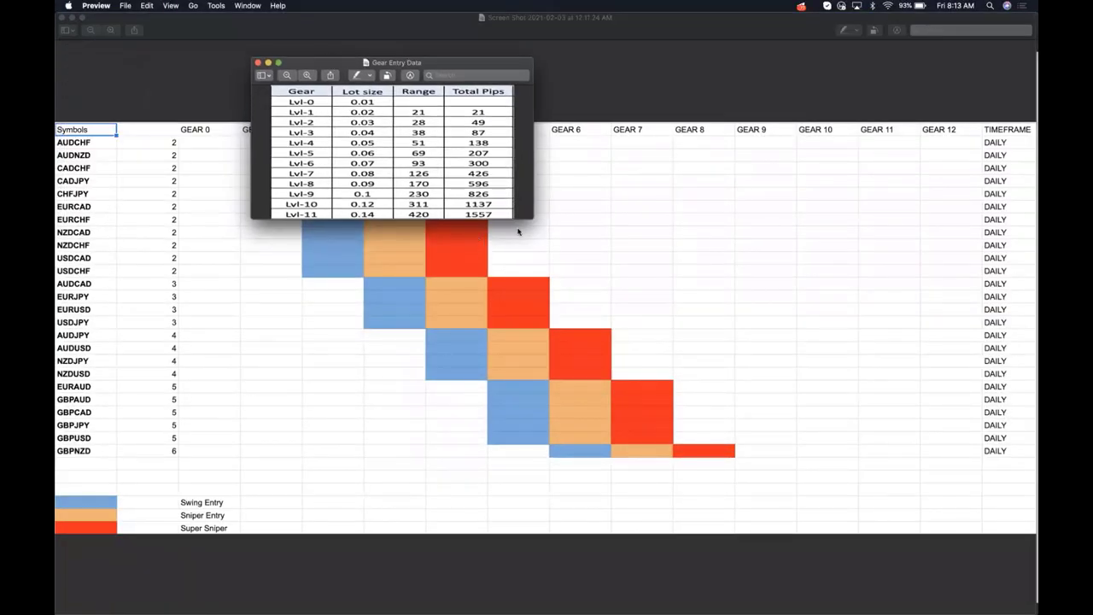
left_click_drag(529, 217, 658, 383)
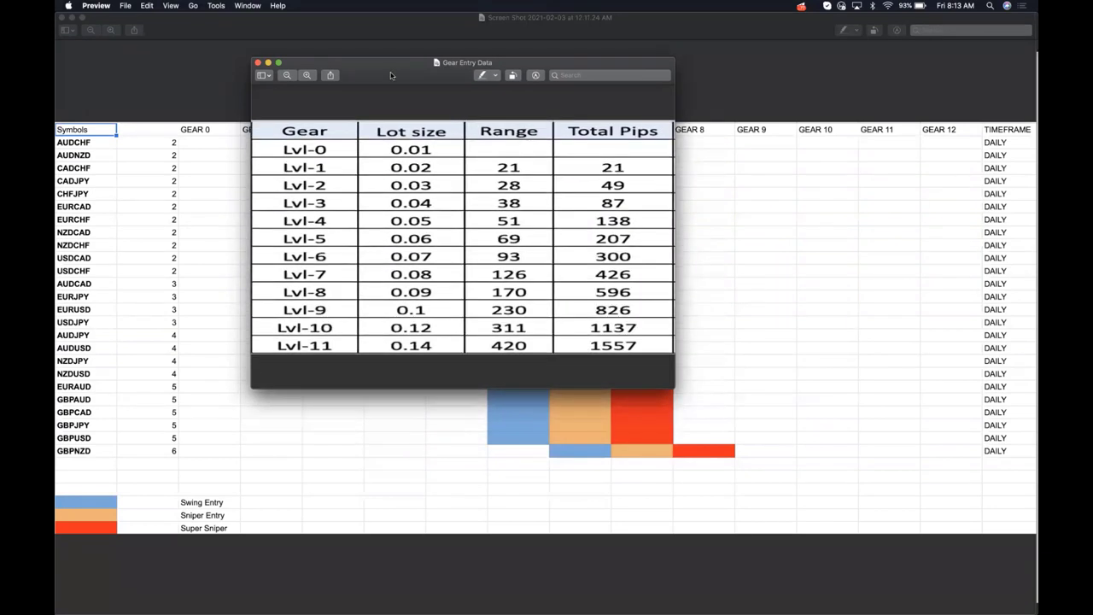
left_click_drag(465, 68, 500, 60)
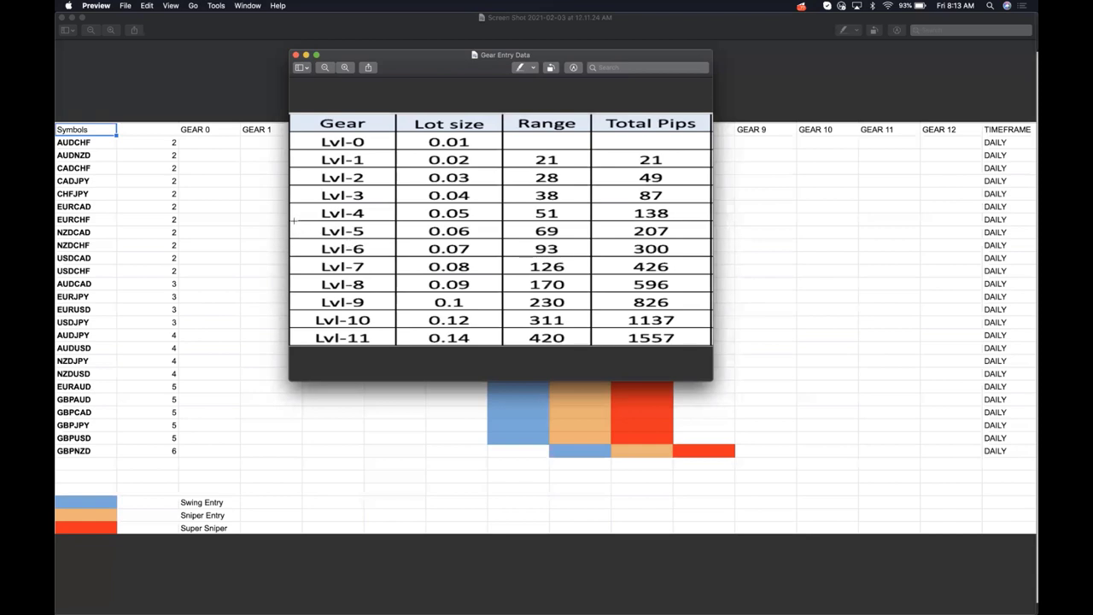
- Mark the Lvl-5 row of the Gear Entry Data table with a selection rectangle and extend it to cover Lvl-0 through Lvl-5
left_click_drag(291, 220, 631, 235)
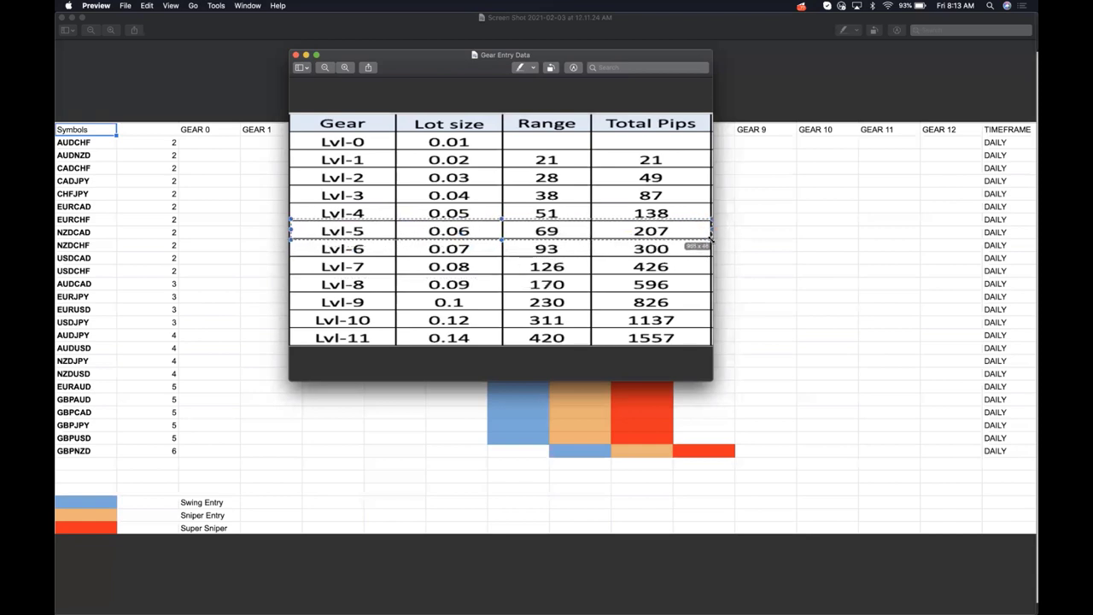
left_click_drag(711, 239, 711, 239)
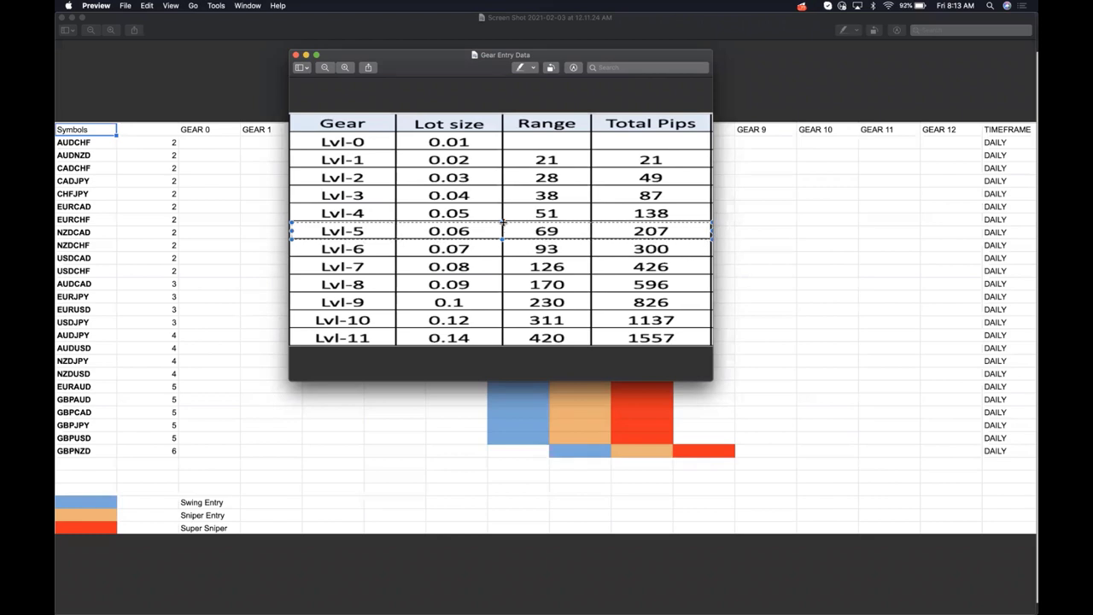
left_click_drag(502, 218, 505, 131)
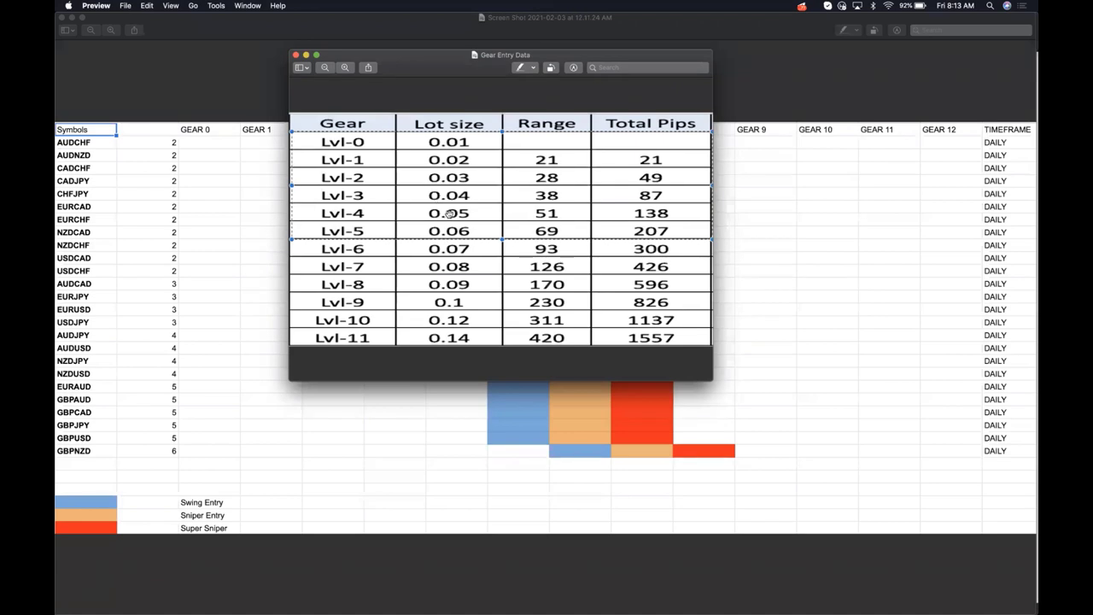
left_click_drag(498, 129, 506, 213)
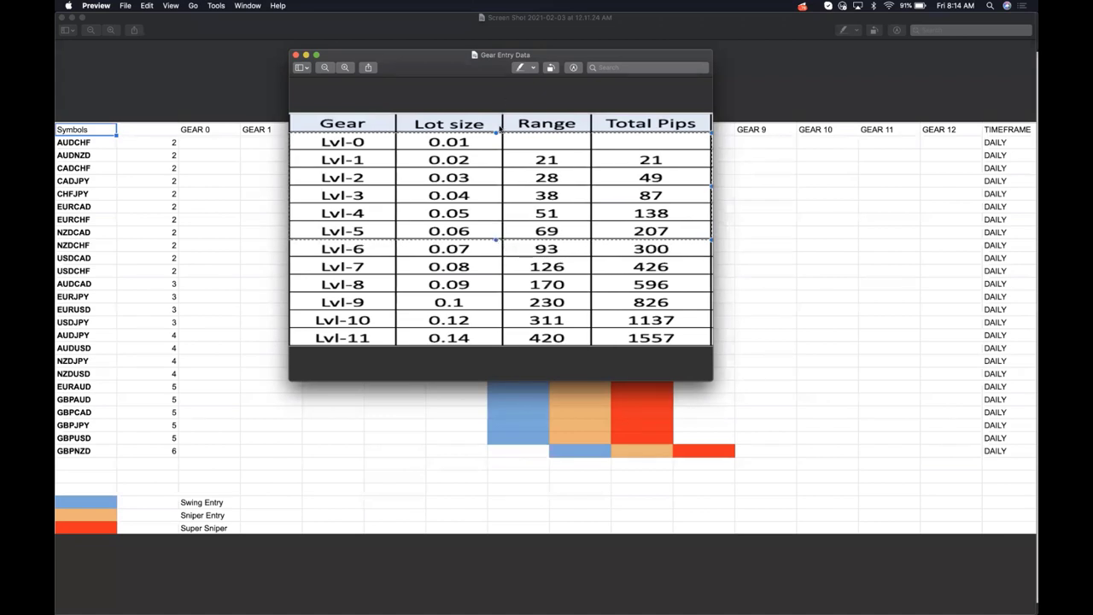
left_click_drag(501, 132, 502, 133)
left_click_drag(497, 131, 497, 131)
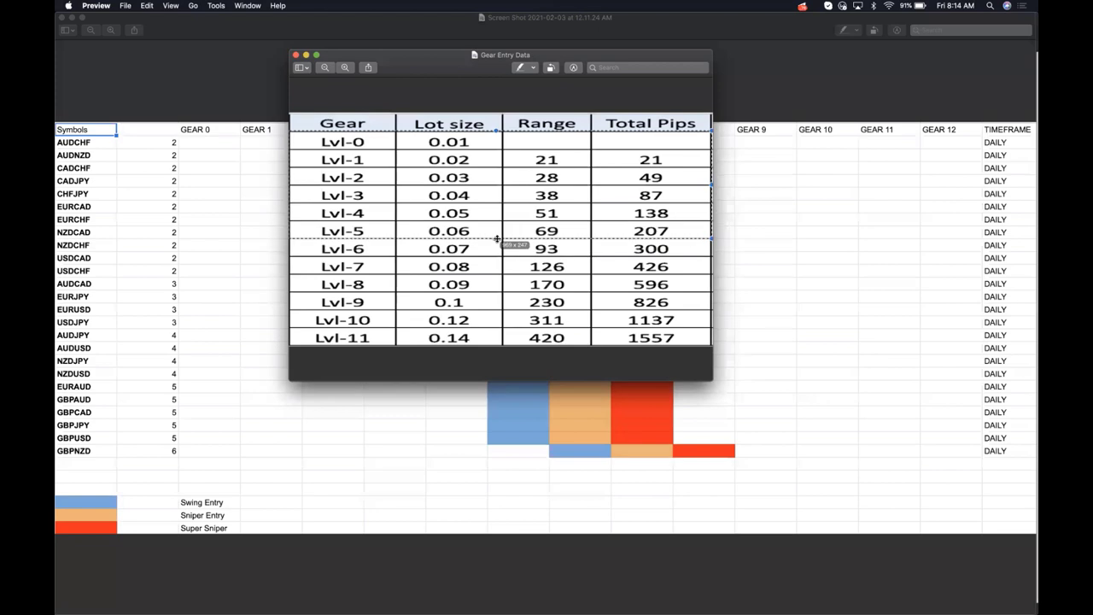
left_click_drag(497, 239, 497, 239)
- Shrink the Gear Entry Data window and move it over the chart's GEAR 5 to GEAR 9 headers, uncovering the GEAR 2 to GEAR 4 columns
left_click_drag(470, 66, 363, 87)
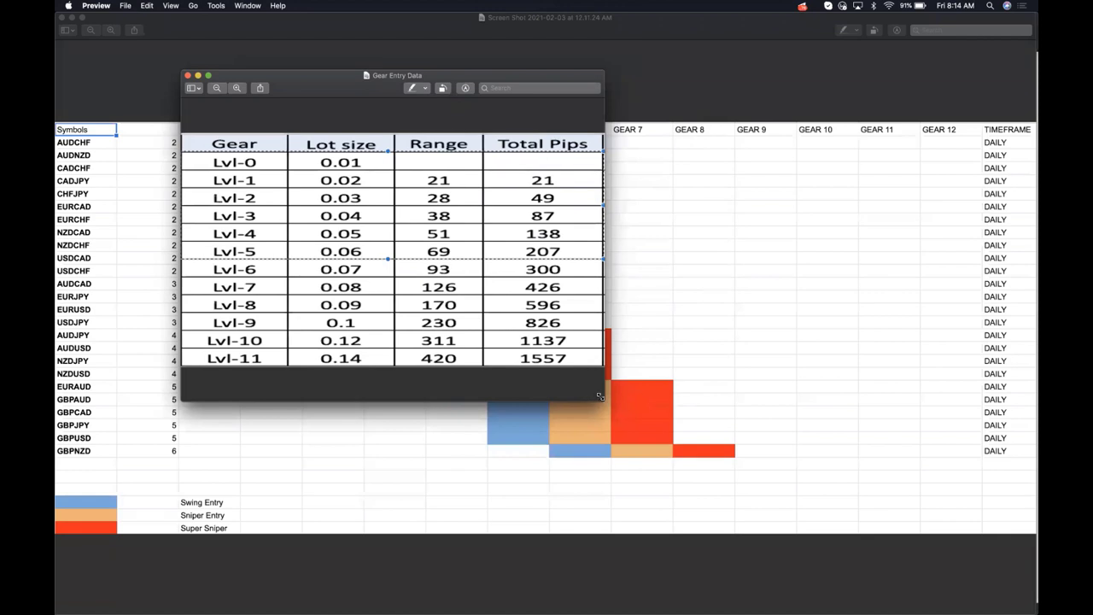
left_click_drag(600, 395, 485, 350)
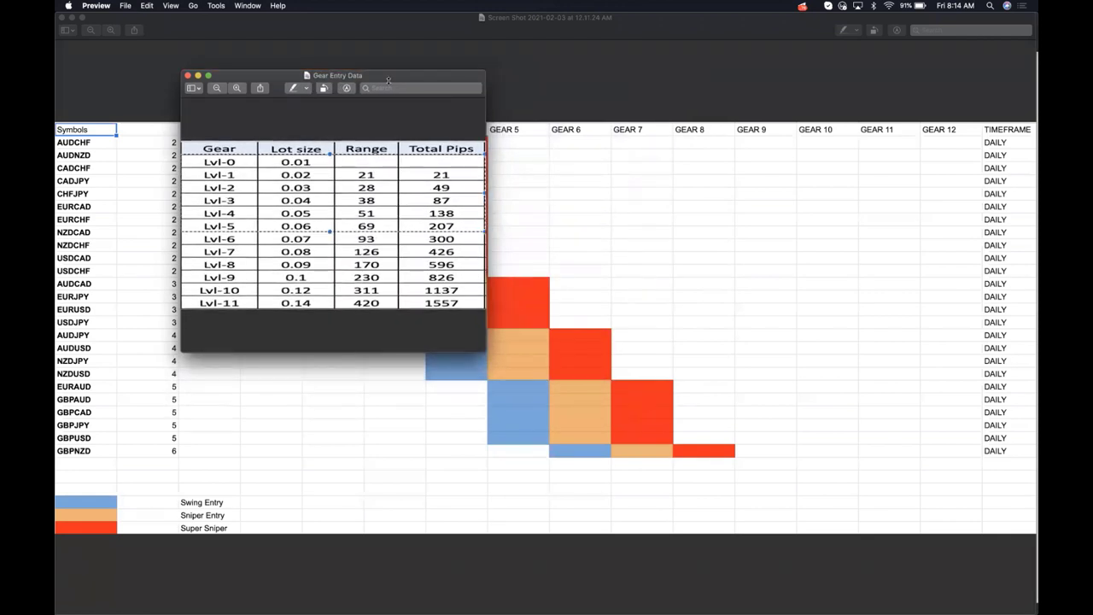
left_click_drag(380, 75, 683, 17)
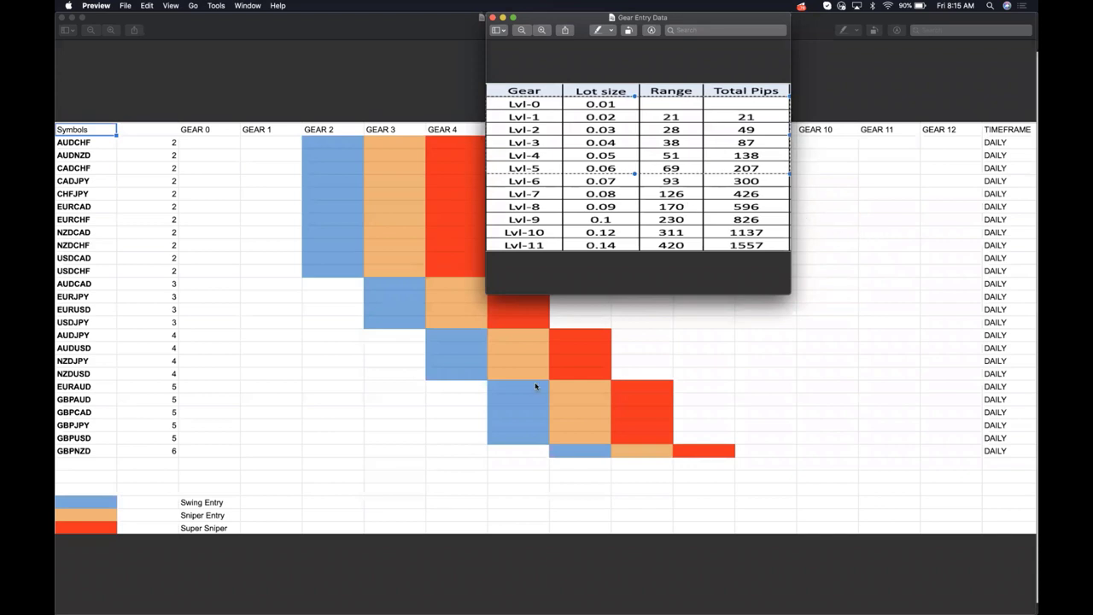
- Switch to the browser's VPS session with the Gearbox expert inputs and move that dialog up, clear of the log entries
key("ctrl+Up")
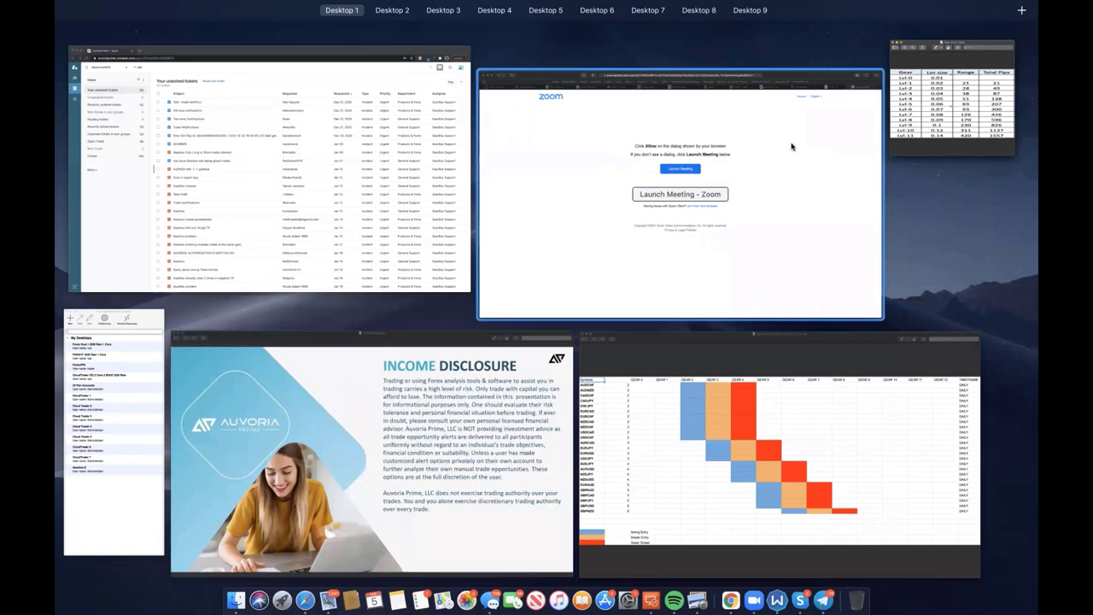
left_click(792, 146)
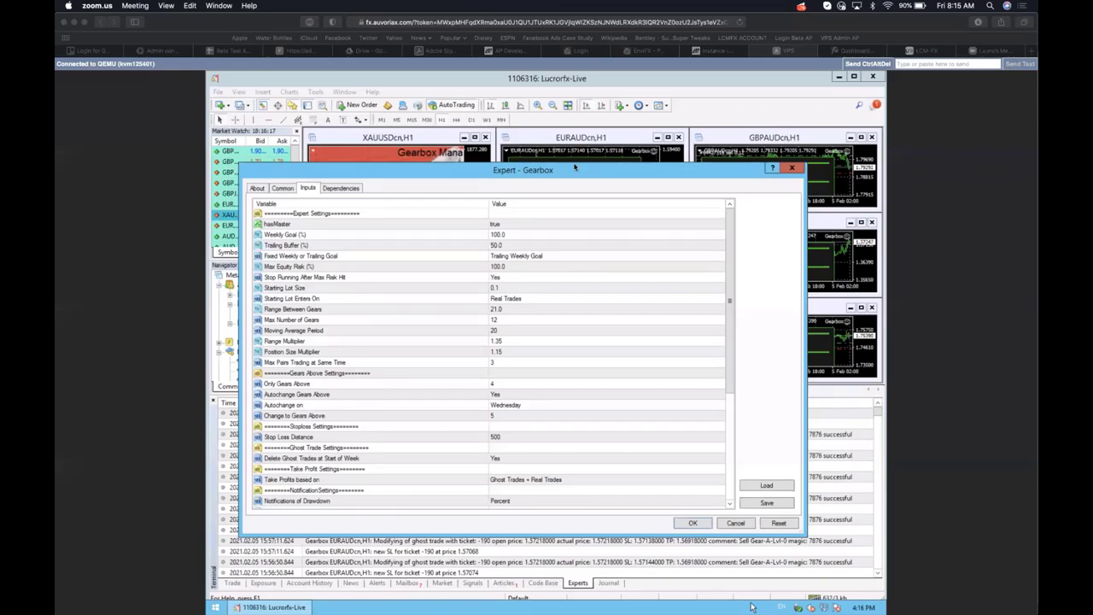
left_click(577, 171)
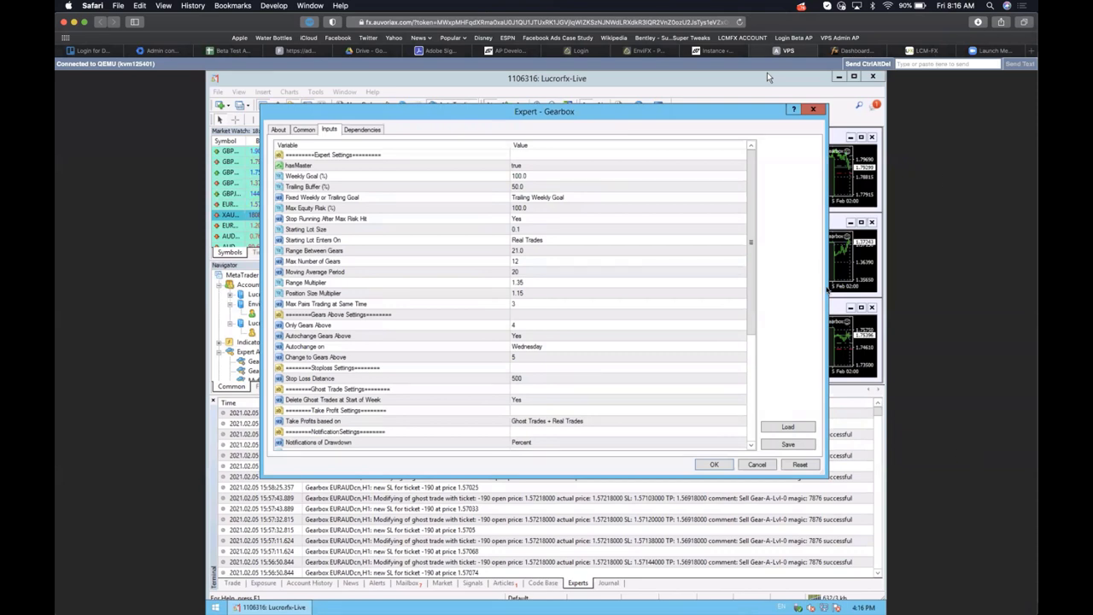
- Enter 4 for Max Pairs Trading at Same Time in the Gearbox inputs and clear the value again
left_click(516, 306)
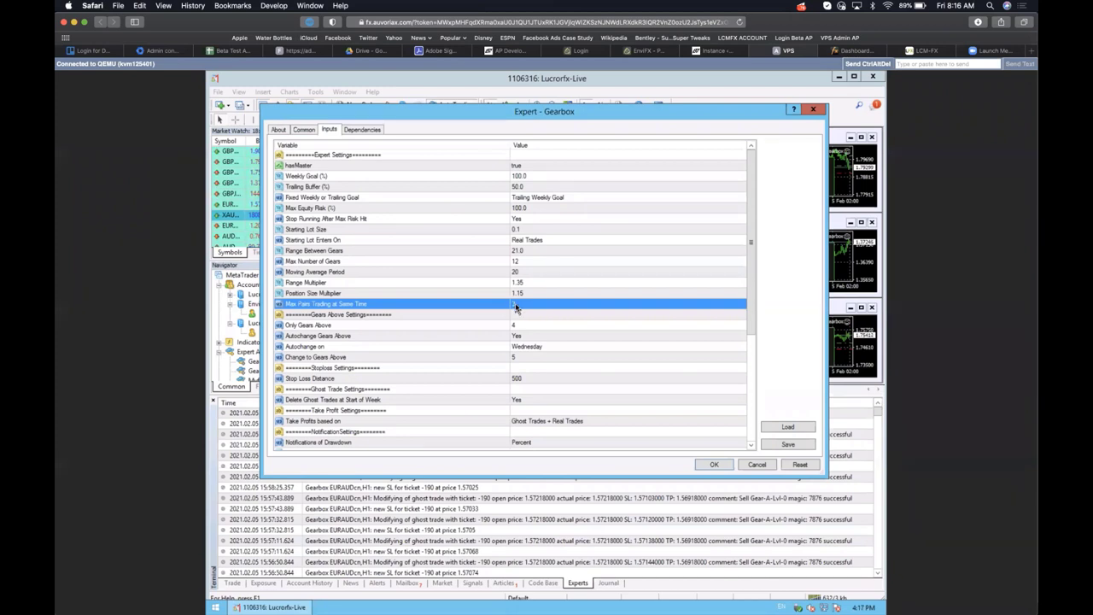
left_click(516, 308)
type("4")
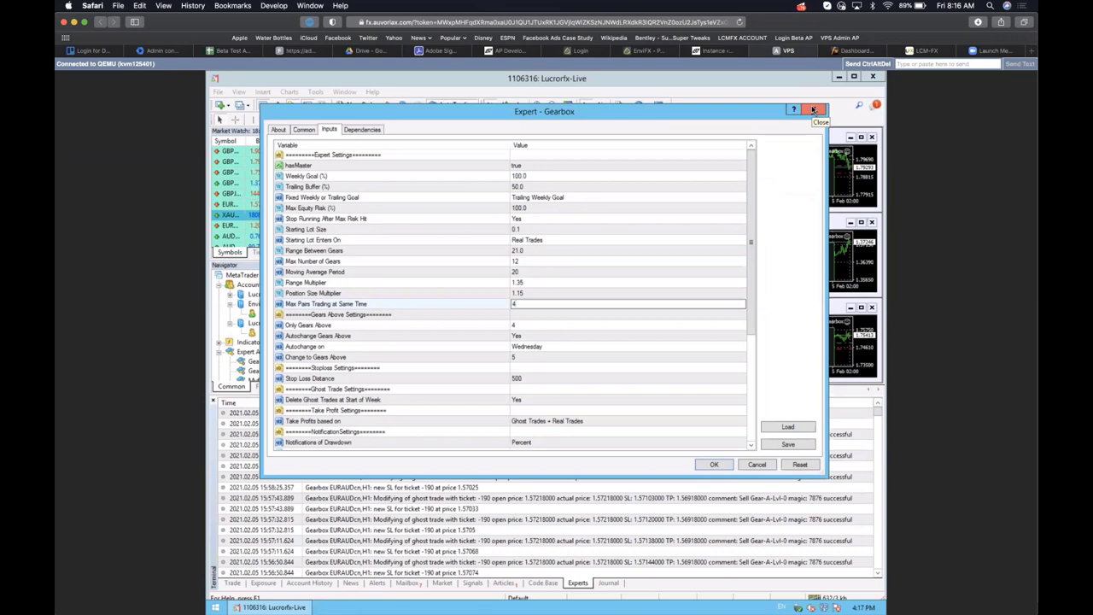
key("BackSpace")
- Bring the Gear Entry Data table over the Gearbox inputs and mark rows Lvl-5 through Lvl-7 with the selection rectangle
key("ctrl+Up")
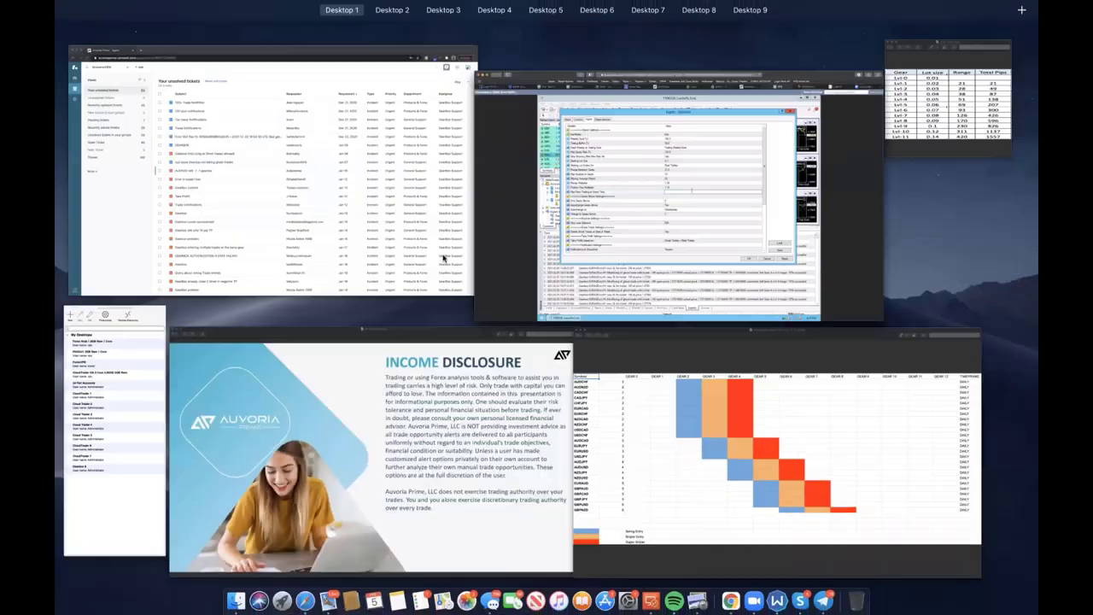
left_click(936, 113)
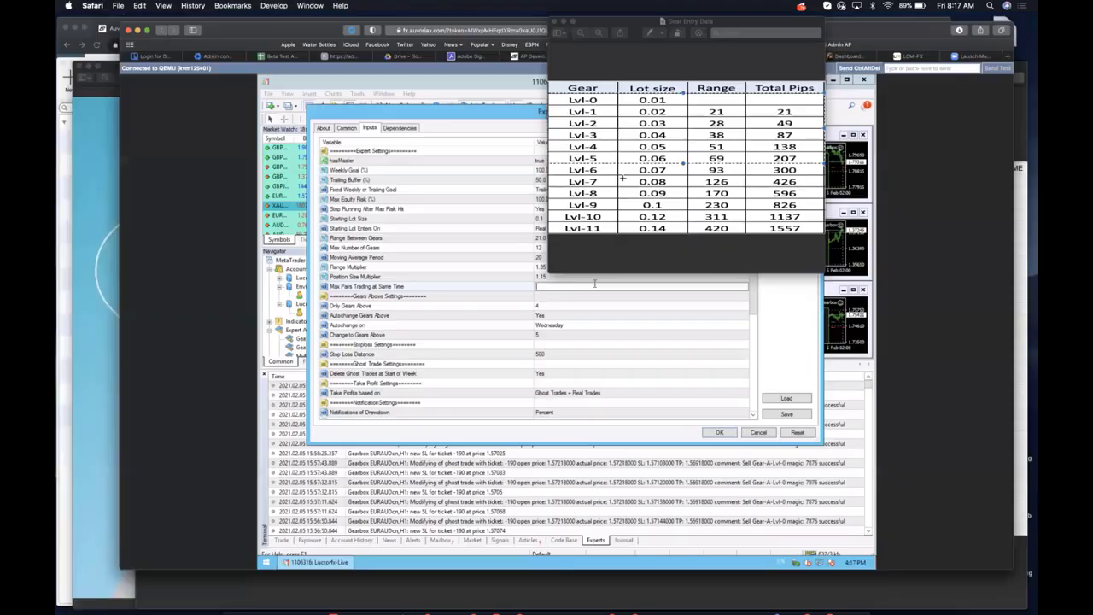
left_click_drag(636, 173, 636, 97)
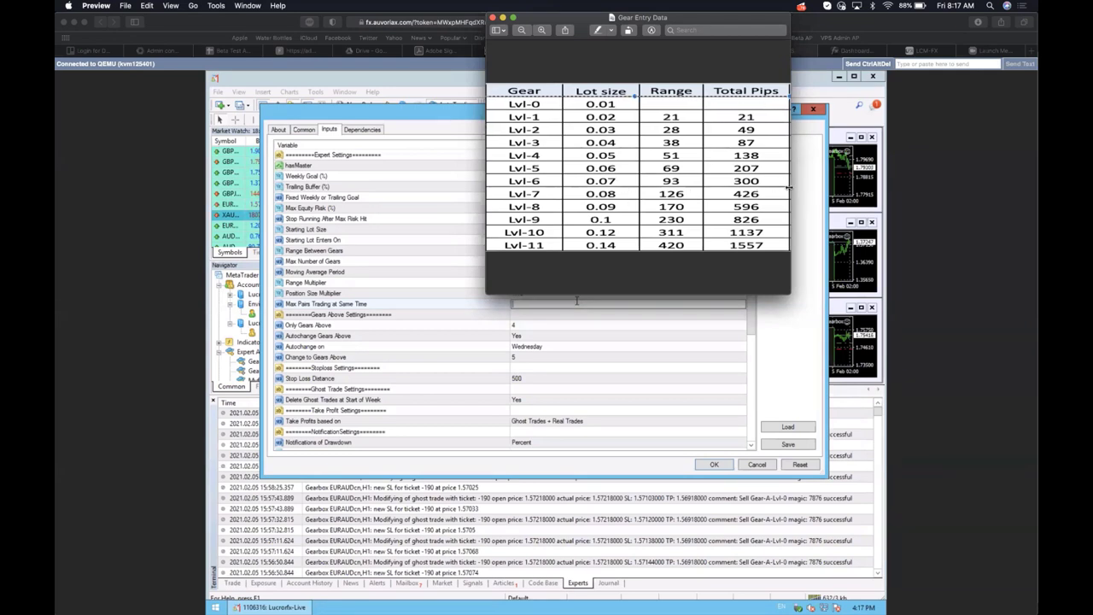
left_click_drag(786, 184, 490, 101)
left_click_drag(638, 96, 633, 170)
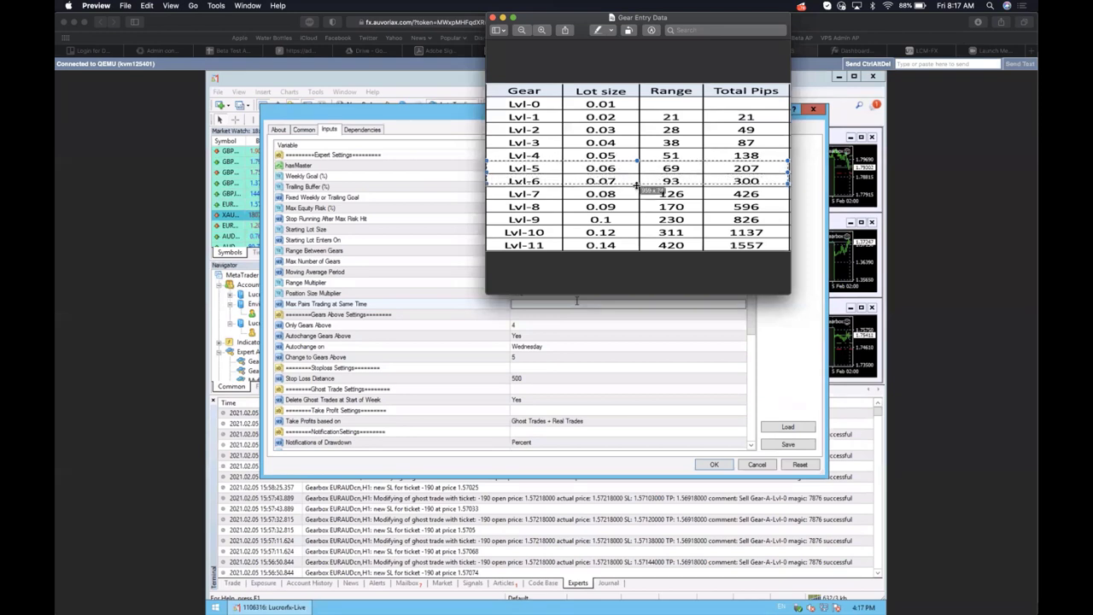
left_click_drag(636, 188, 638, 199)
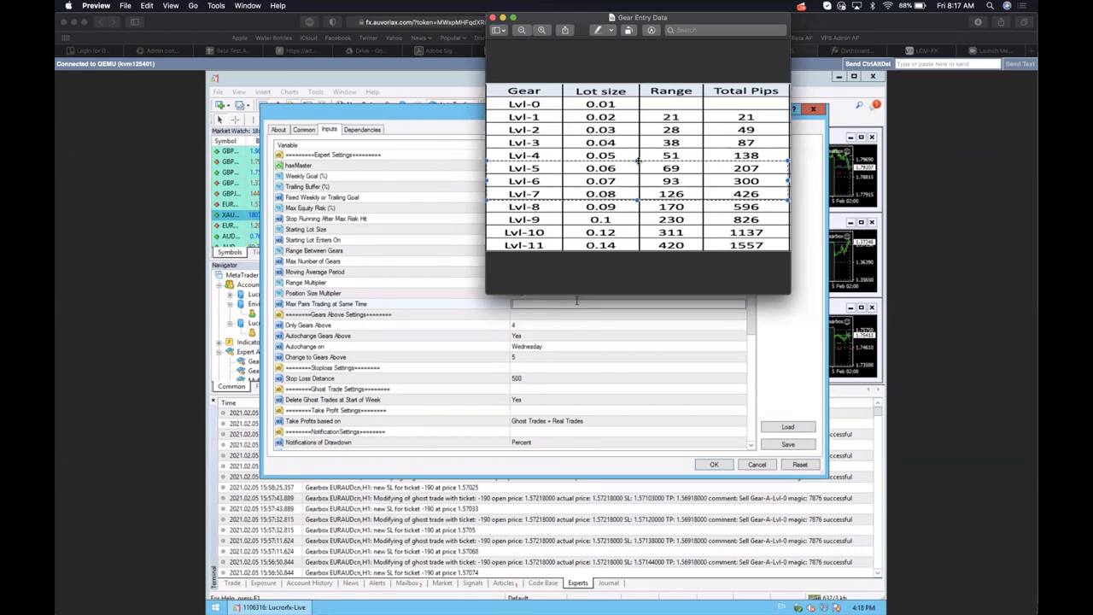
left_click_drag(644, 116, 666, 160)
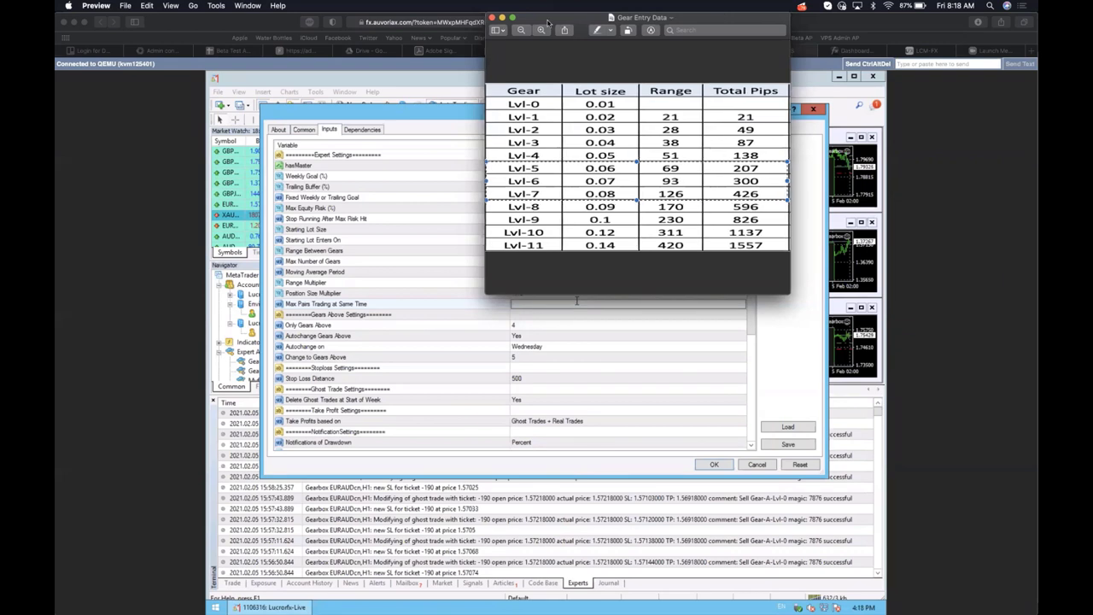
- Center the Gear Entry Data window over the Gearbox dialog and shift the selection among rows Lvl-4 to Lvl-8, narrowing it to Lvl-4 alone
left_click_drag(720, 17, 745, 28)
left_click_drag(626, 33, 628, 34)
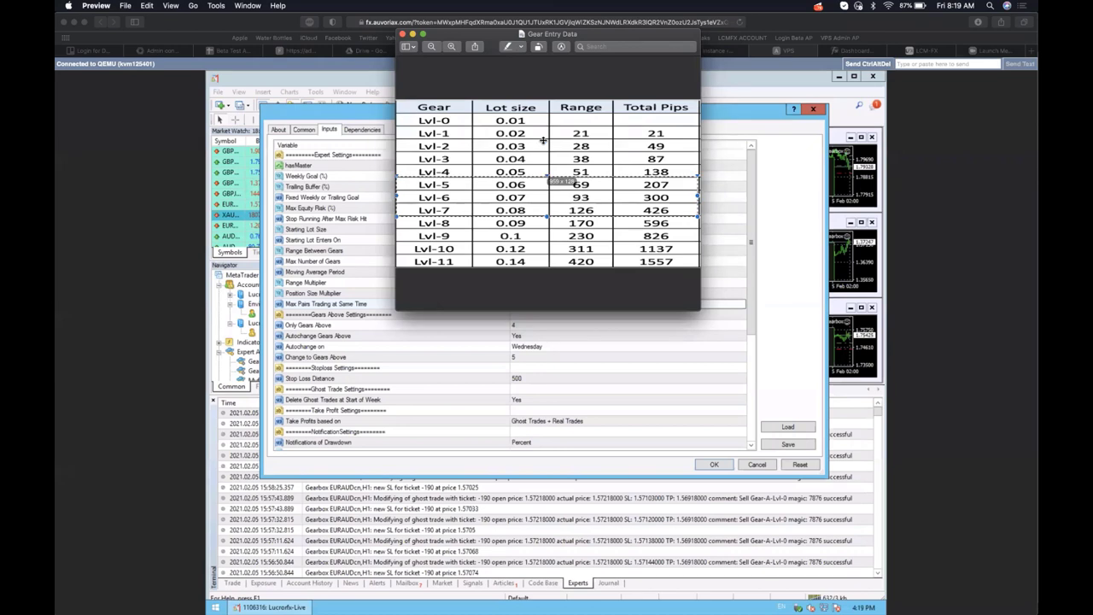
left_click_drag(544, 140, 560, 185)
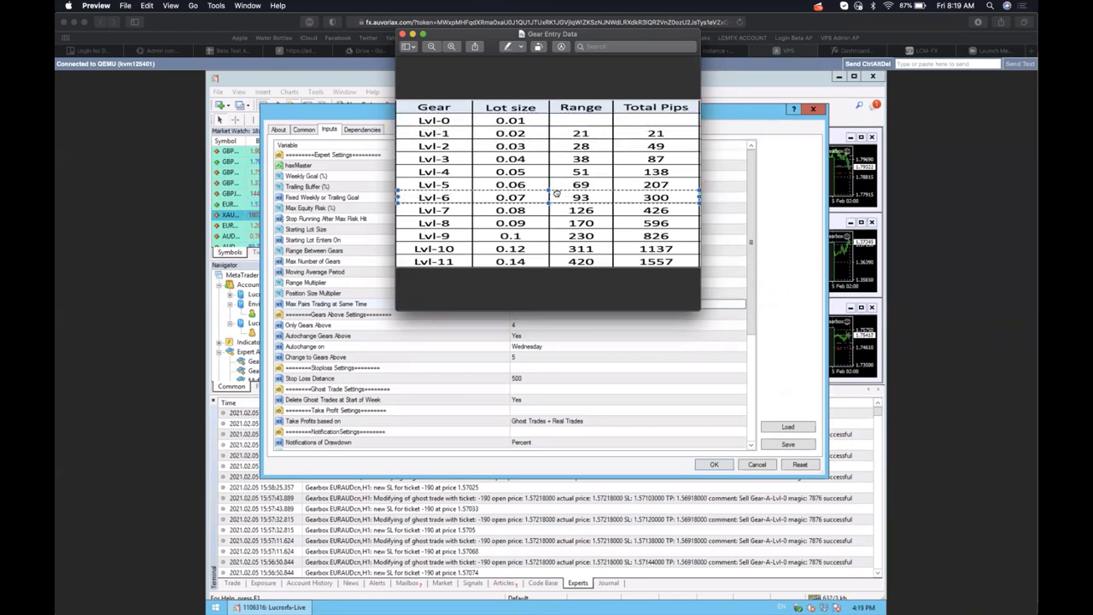
mouse_move(551, 138)
left_mouse_down()
mouse_move(555, 115)
mouse_move(557, 154)
left_mouse_up()
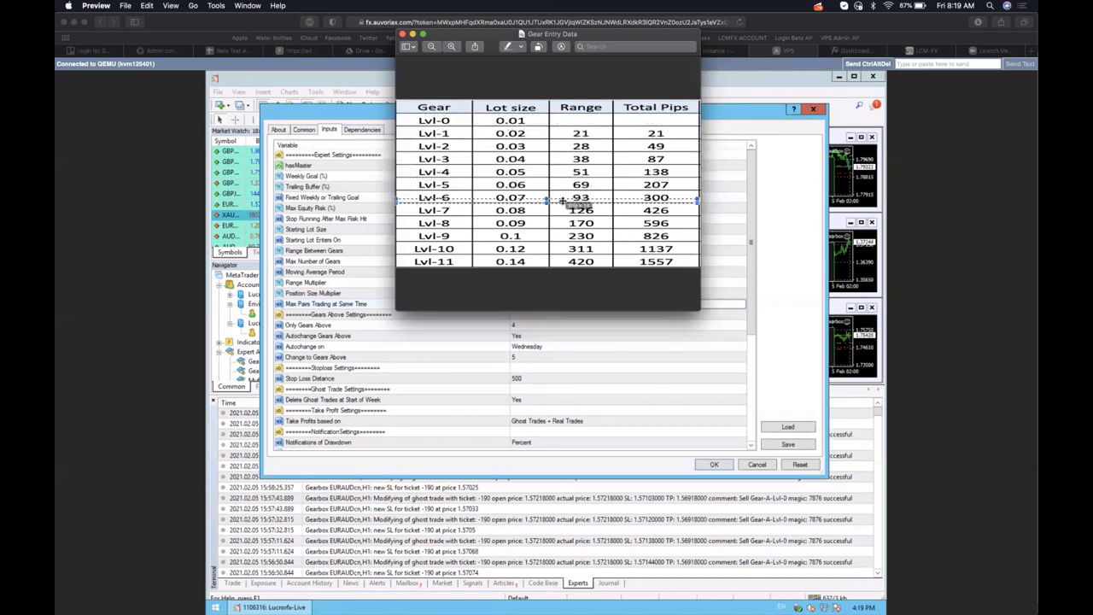
left_click_drag(563, 200, 559, 186)
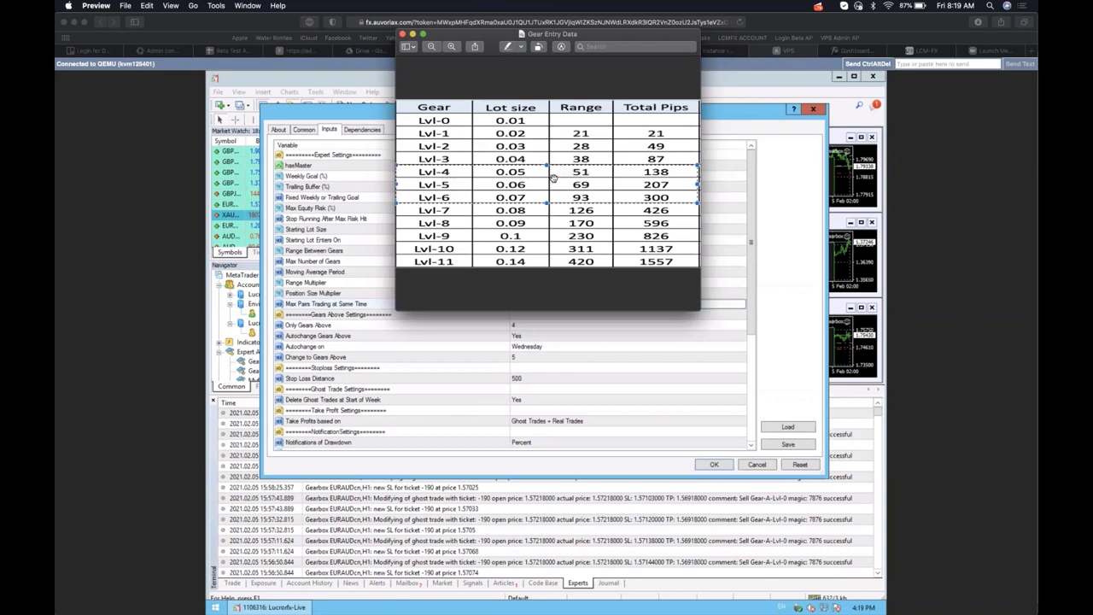
left_click_drag(553, 178, 552, 183)
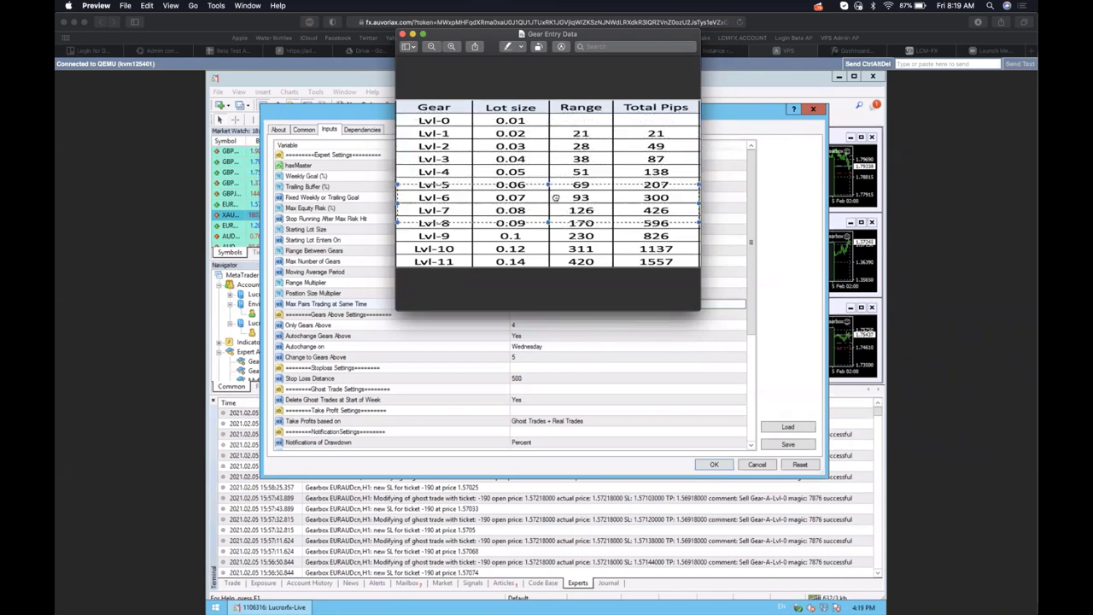
mouse_move(555, 187)
left_mouse_down()
mouse_move(547, 118)
mouse_move(555, 183)
left_mouse_up()
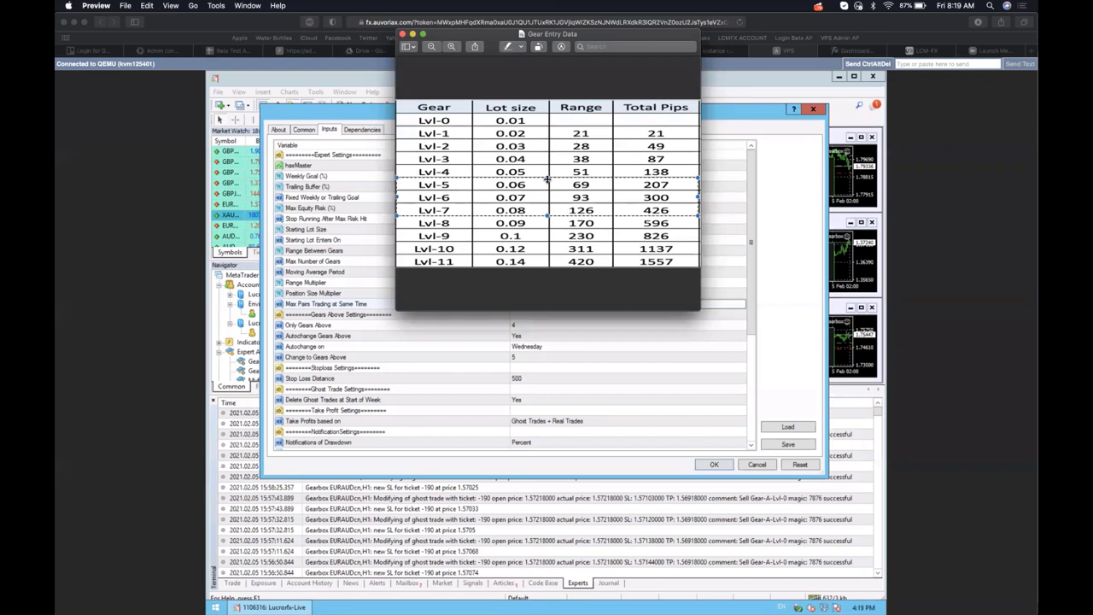
left_click_drag(553, 204, 553, 205)
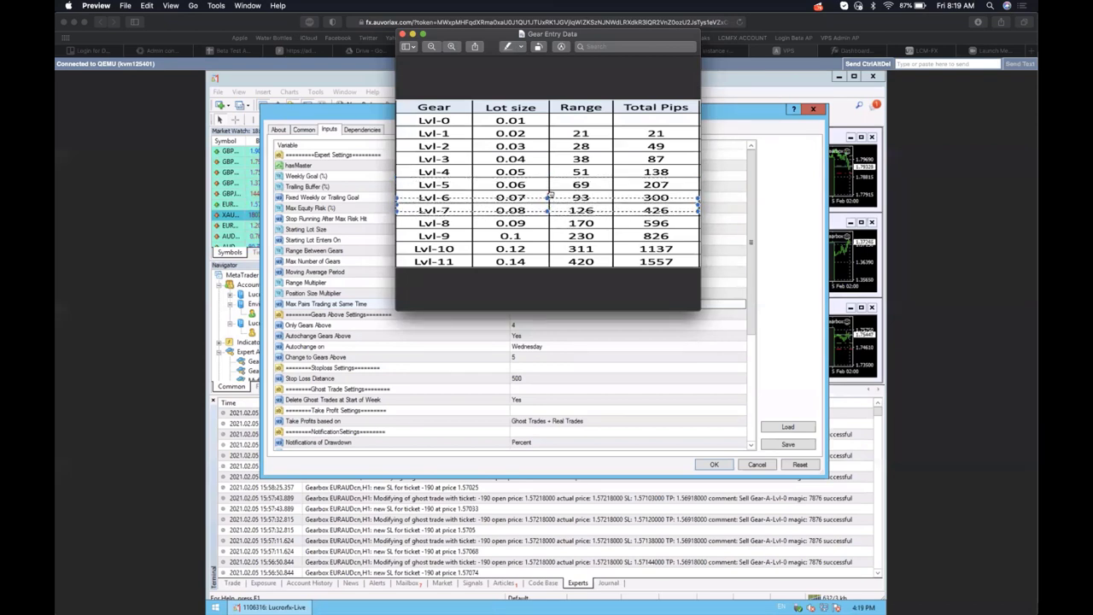
left_click_drag(693, 193, 544, 177)
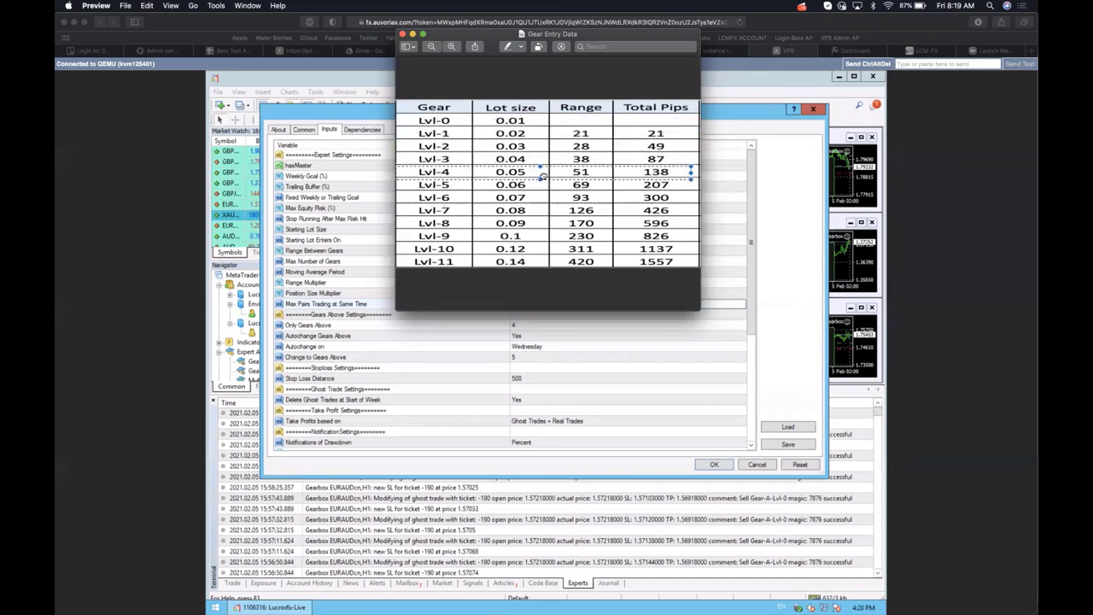
- Move the selection to the table's header row and place the Gear Entry Data window beside the Gearbox inputs' Value column
left_click_drag(544, 198, 552, 88)
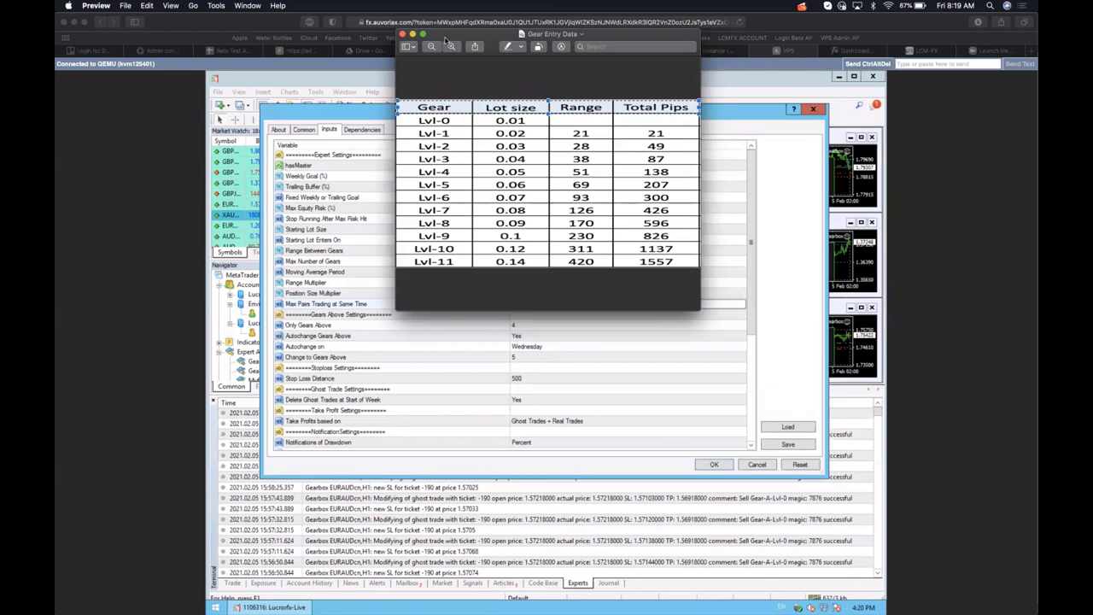
left_click_drag(445, 40, 371, 424)
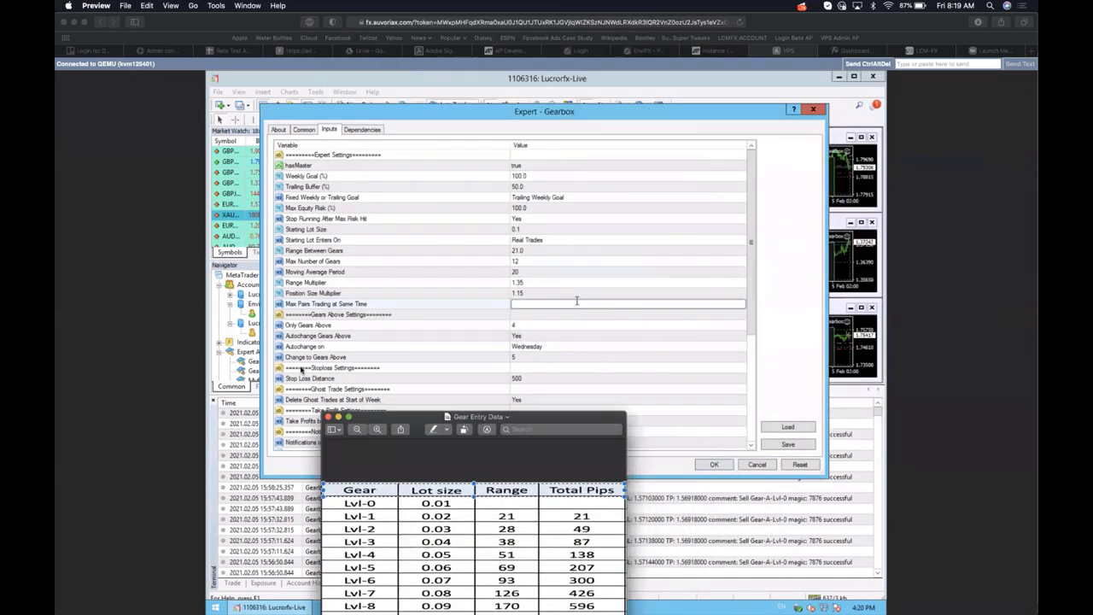
left_click_drag(301, 370, 234, 75)
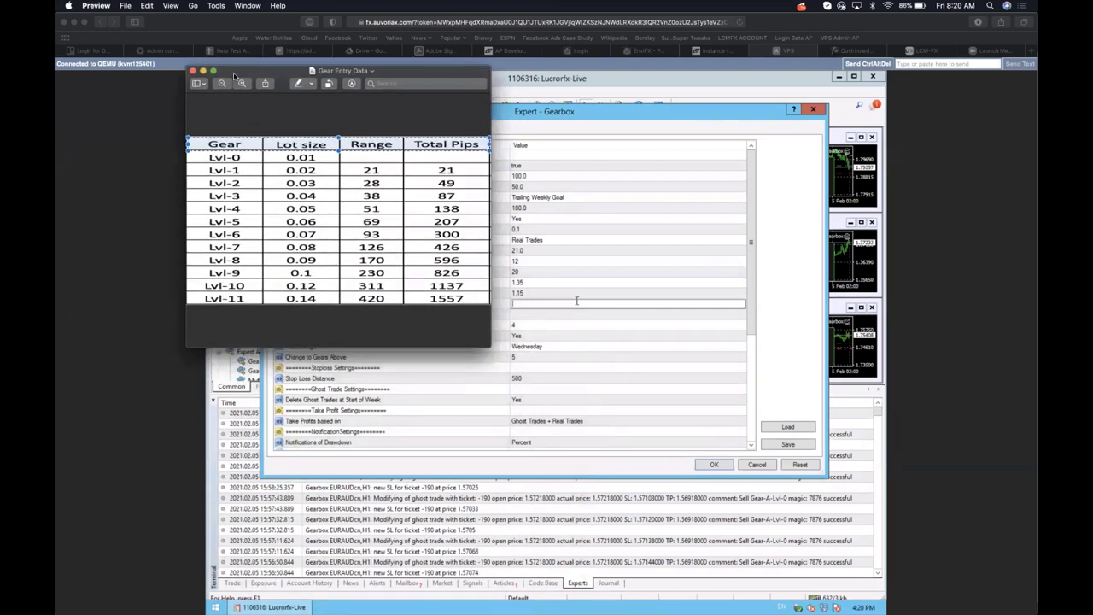
- Move the table selection to row Lvl-6 and on to Lvl-7, and reposition the Gear Entry Data window over the Gearbox variable names
left_click_drag(483, 227, 253, 214)
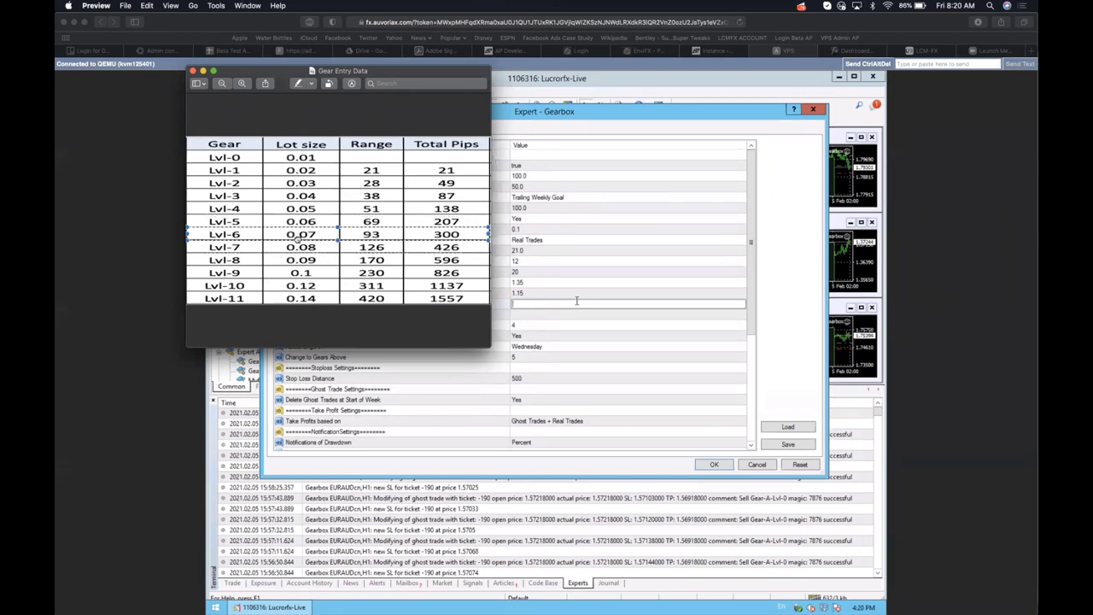
left_click_drag(299, 251, 299, 246)
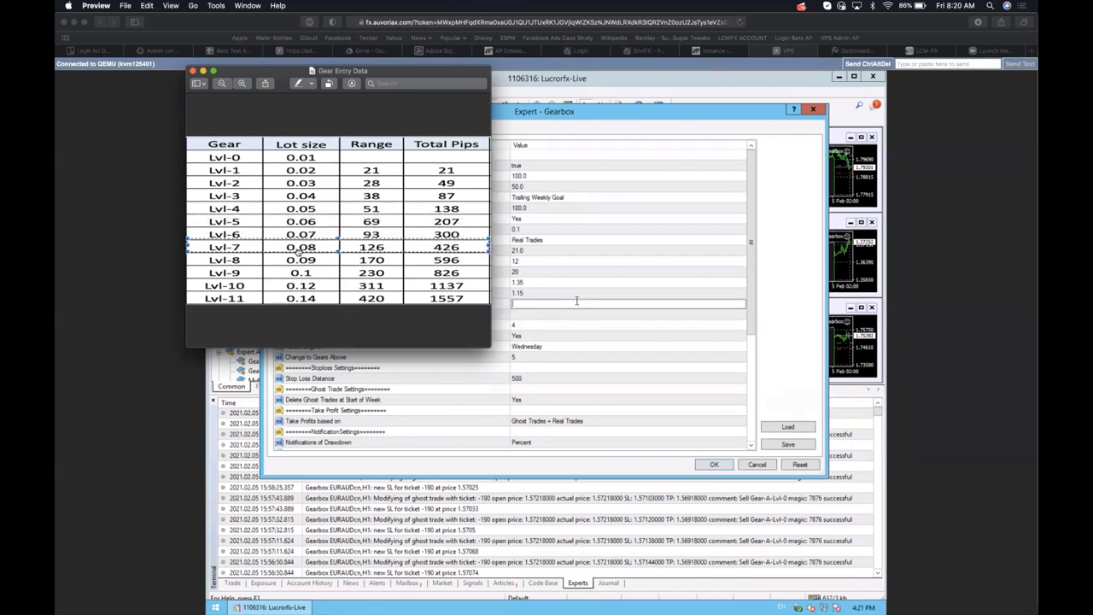
left_click_drag(292, 233, 292, 227)
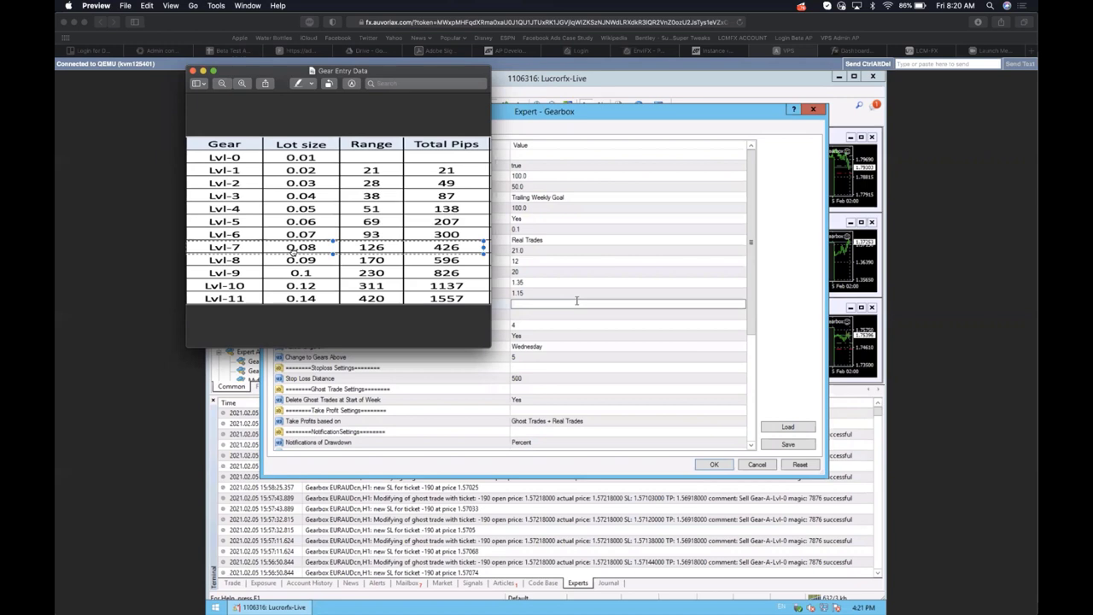
left_click_drag(394, 68, 169, 115)
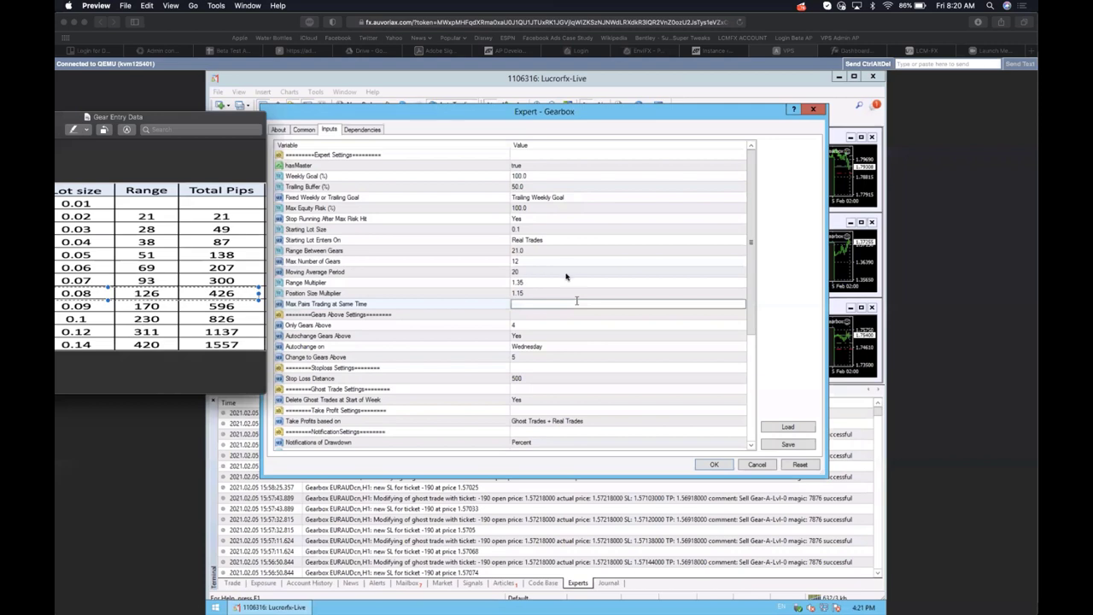
left_click_drag(136, 116, 335, 77)
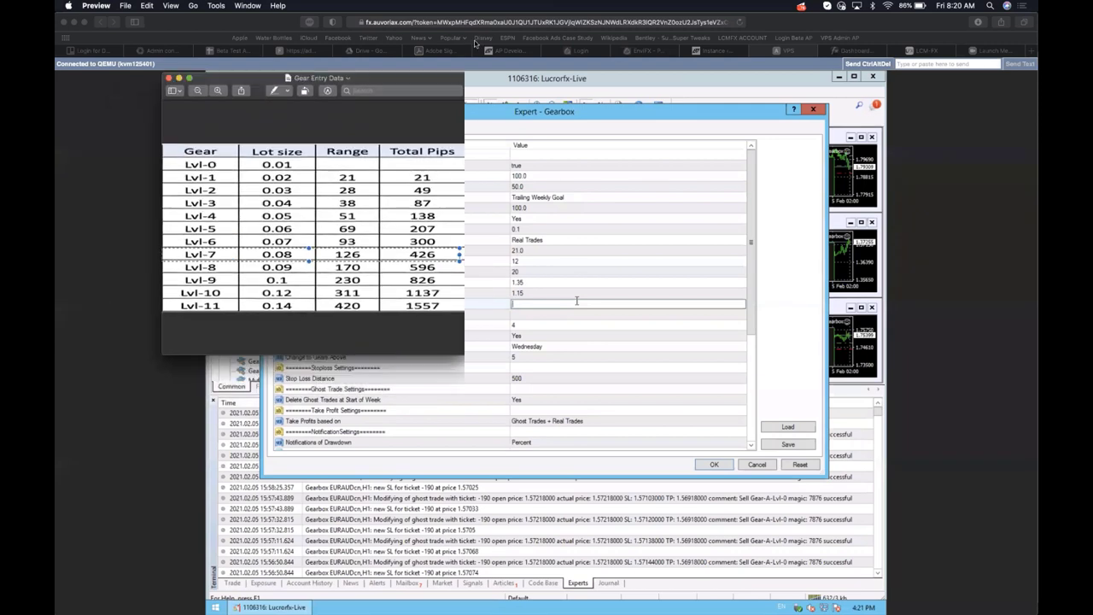
left_click_drag(474, 43, 475, 45)
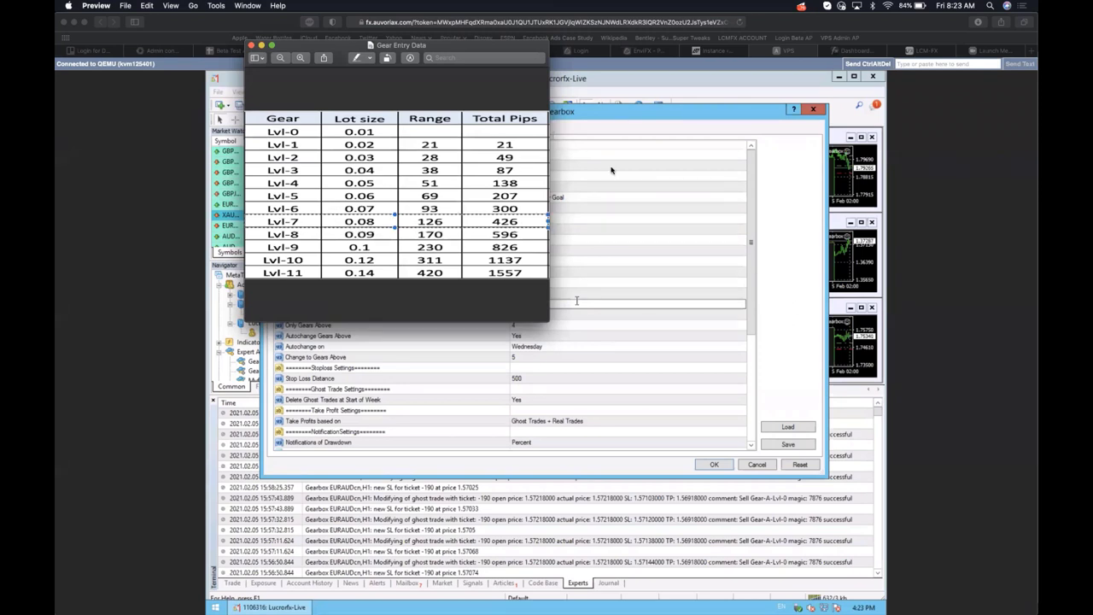
- Clear the Gear Entry Data table off the Gearbox inputs and highlight the Autochange on, Autochange Gears Above and Only Gears Above rows
left_click_drag(507, 49, 222, 111)
left_click(349, 113)
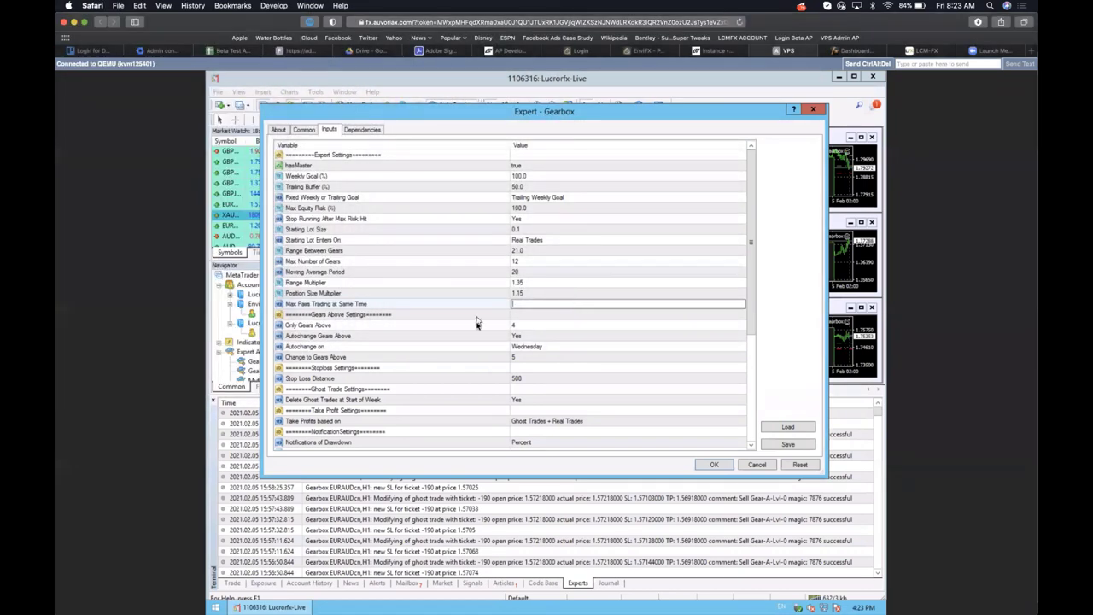
left_click(515, 350)
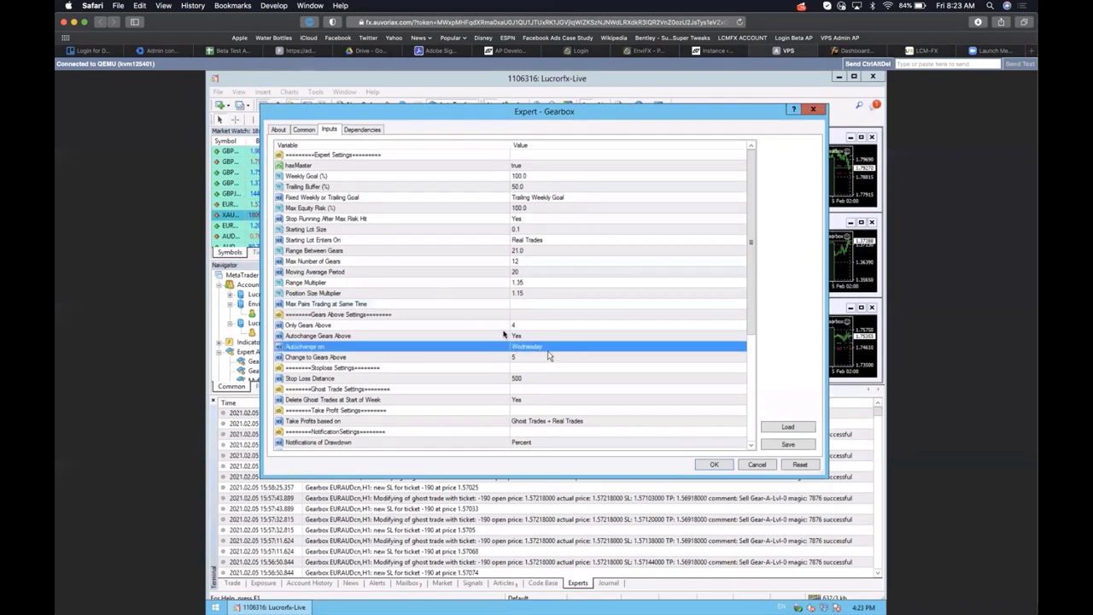
left_click(516, 335)
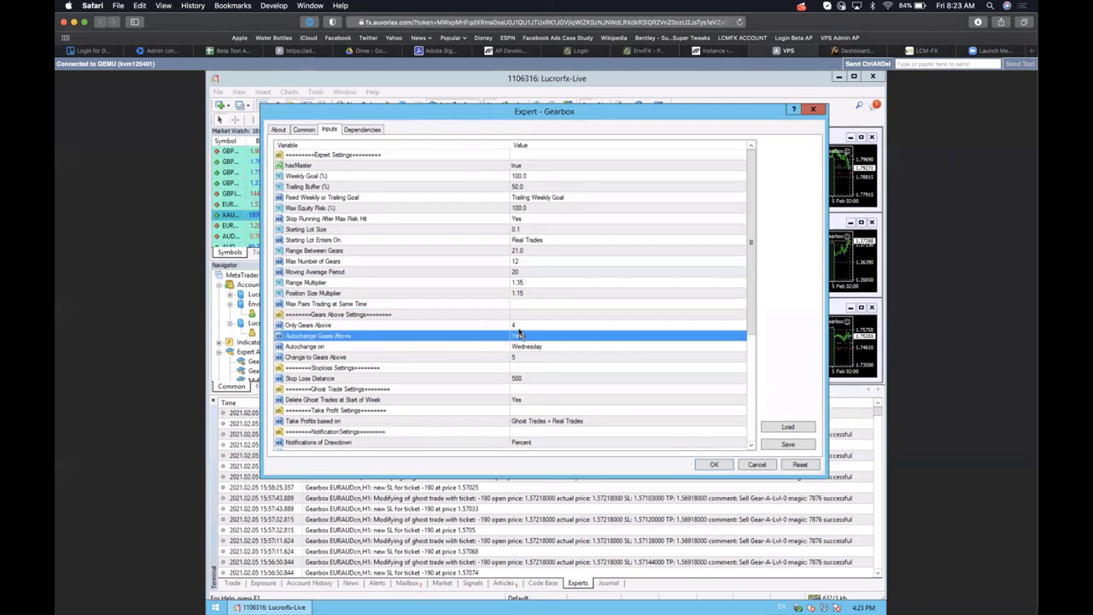
left_click(517, 328)
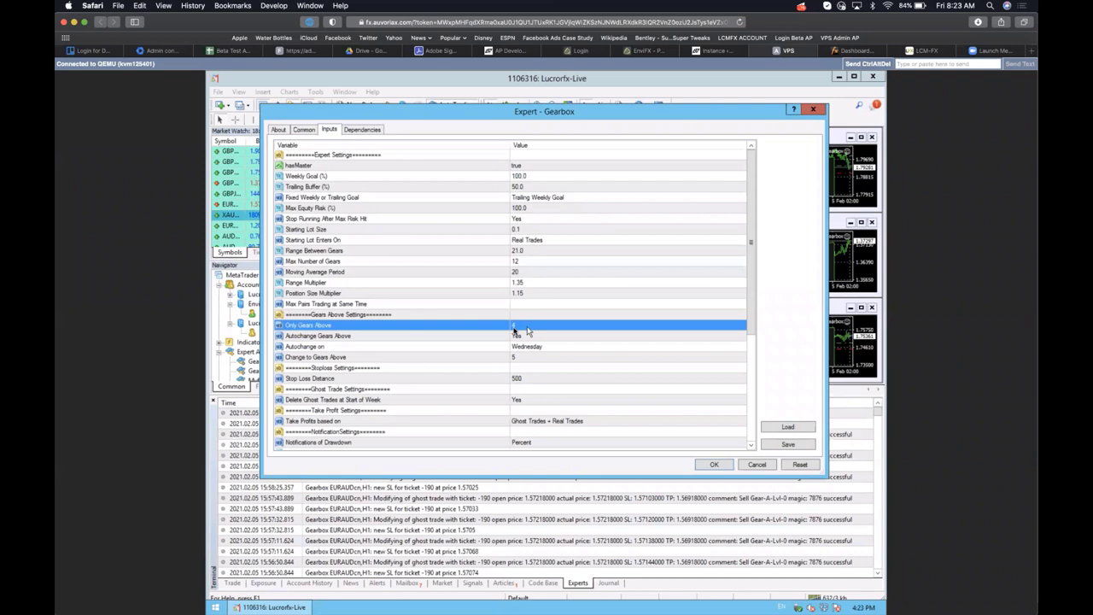
- Bring the Gear Entry Data table back over the Gearbox inputs and mark its Lvl-6 row with the selection rectangle
key("ctrl+Up")
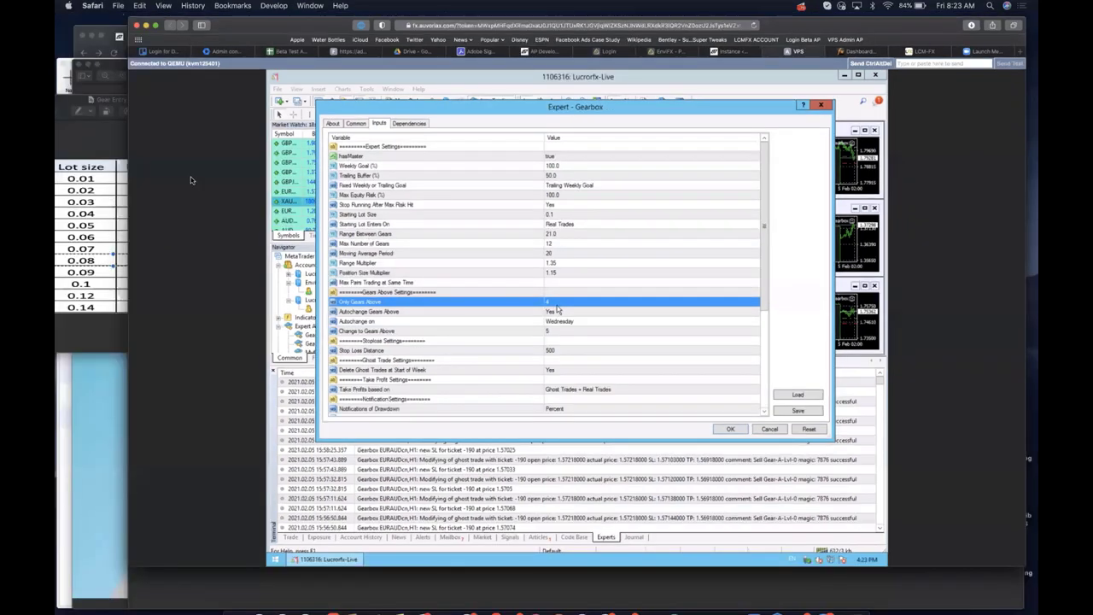
left_click(584, 291)
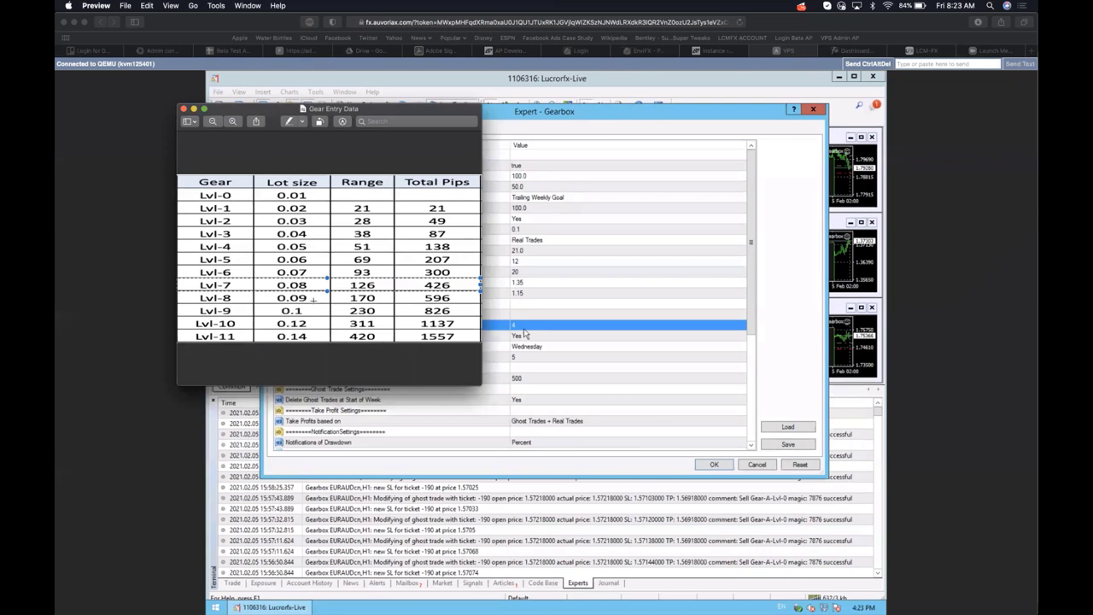
left_click(317, 289)
left_click_drag(448, 266, 472, 268)
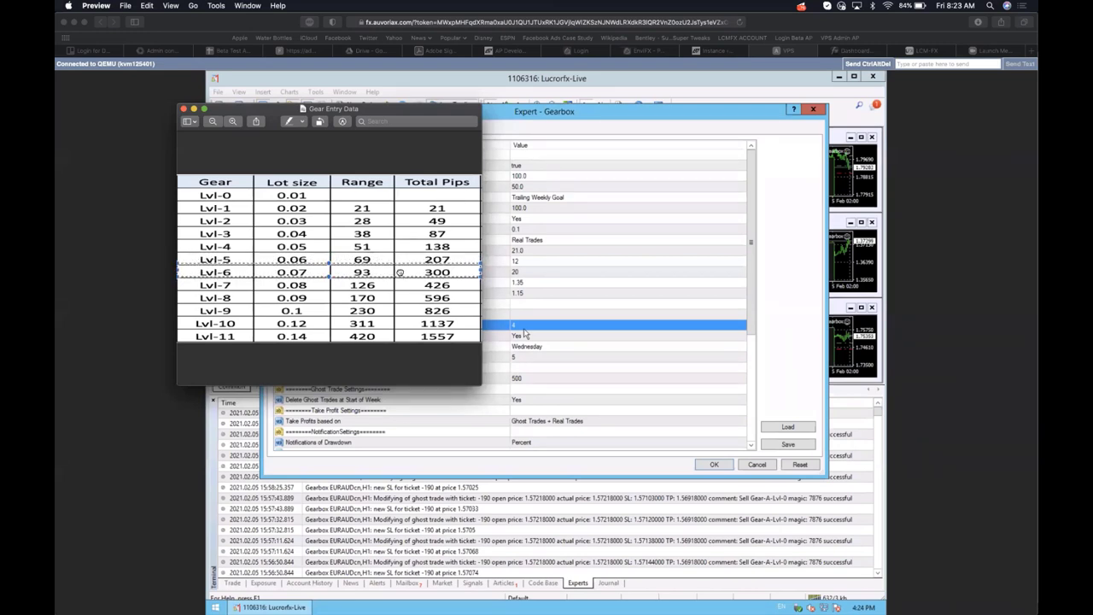
left_click_drag(401, 277, 400, 274)
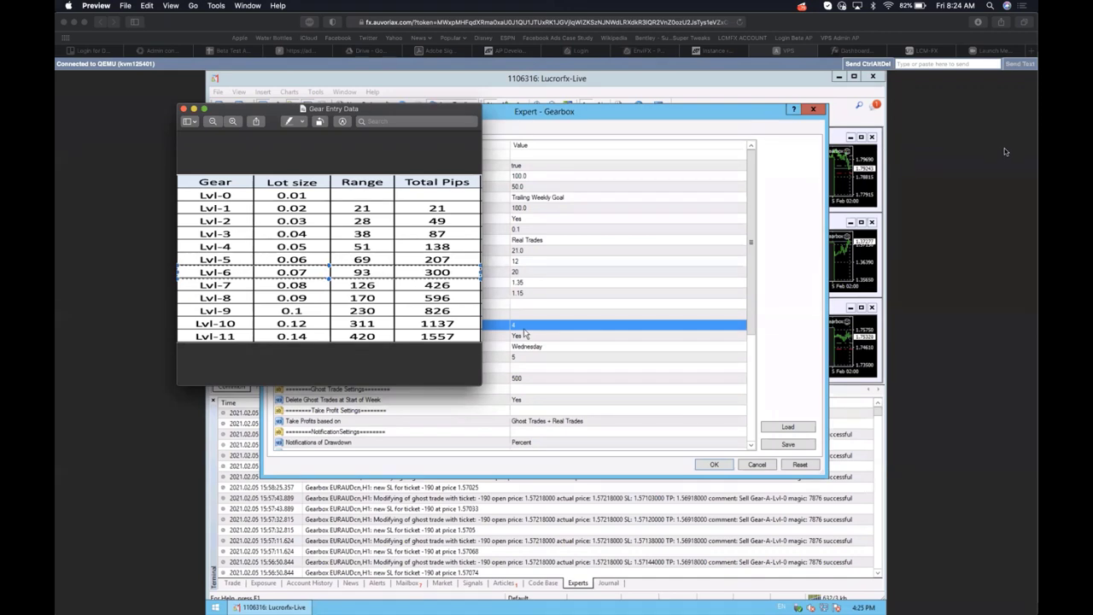
- Move the Gear Entry Data window aside and bring up the symbol gear chart screenshot from 2021-02-03
left_click_drag(396, 111, 270, 65)
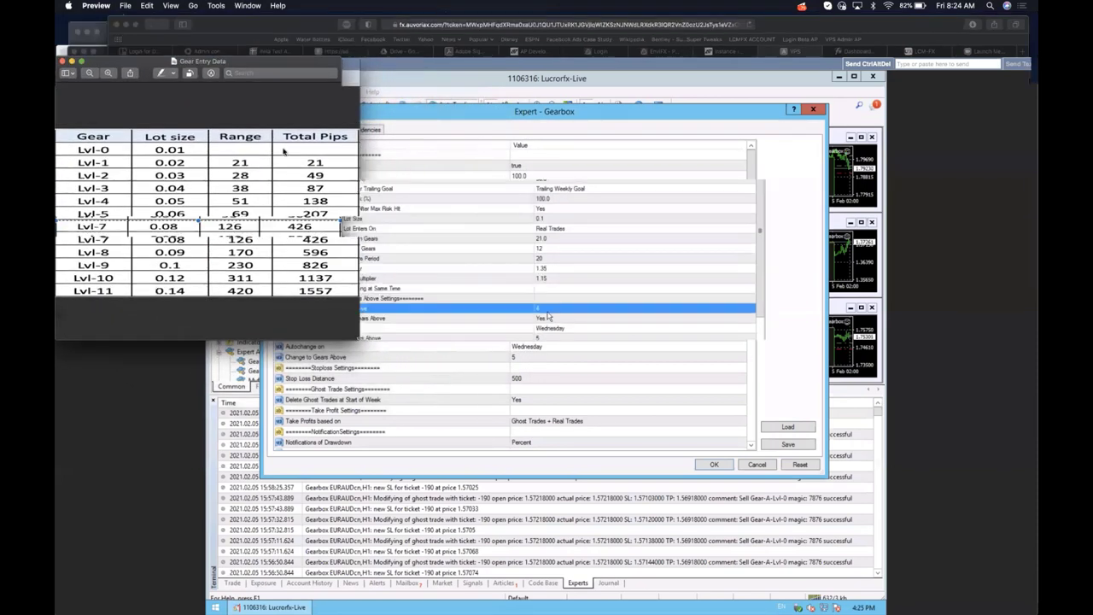
key("ctrl+Up")
left_click(694, 394)
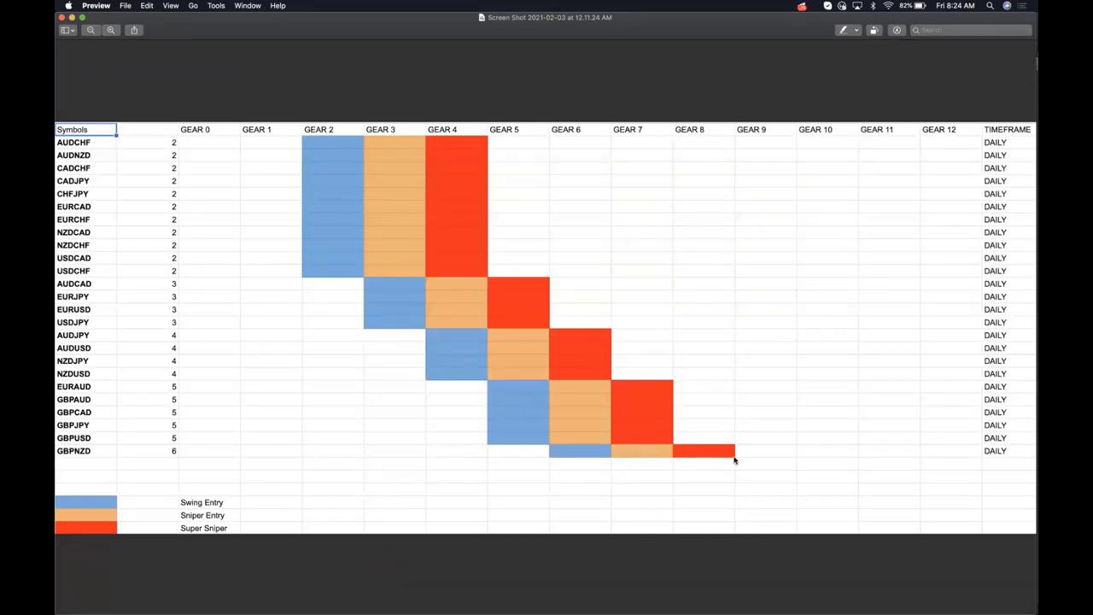
- Mark the chart from AUDCHF to GBPNZD through Gear 8 and narrow the selection to the GBPNZD row, ending in the Gear 2 column
left_click_drag(735, 460, 134, 195)
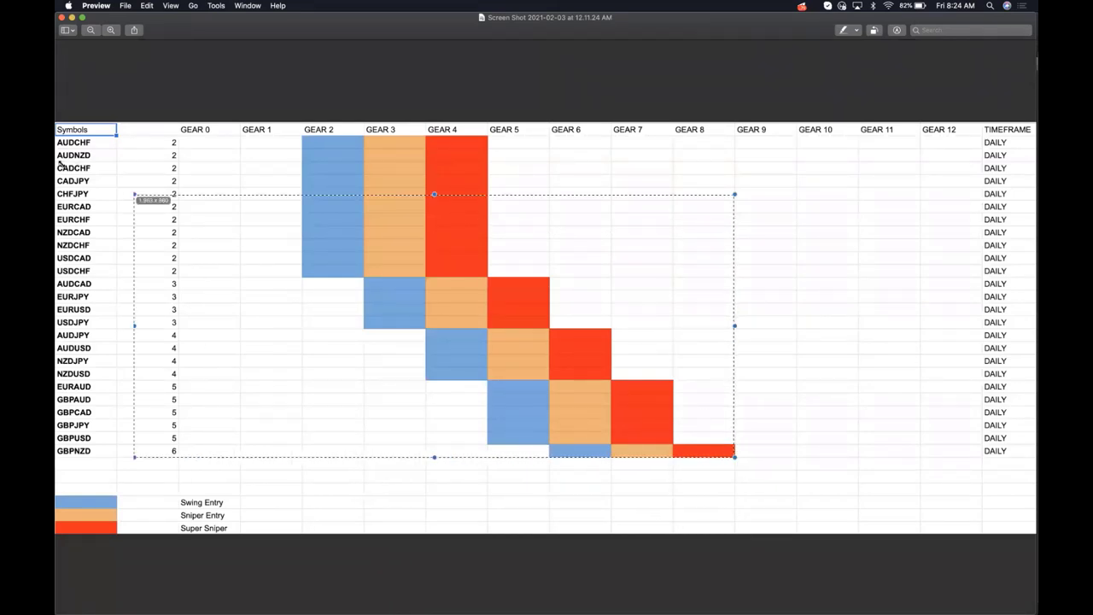
left_click_drag(60, 167, 54, 135)
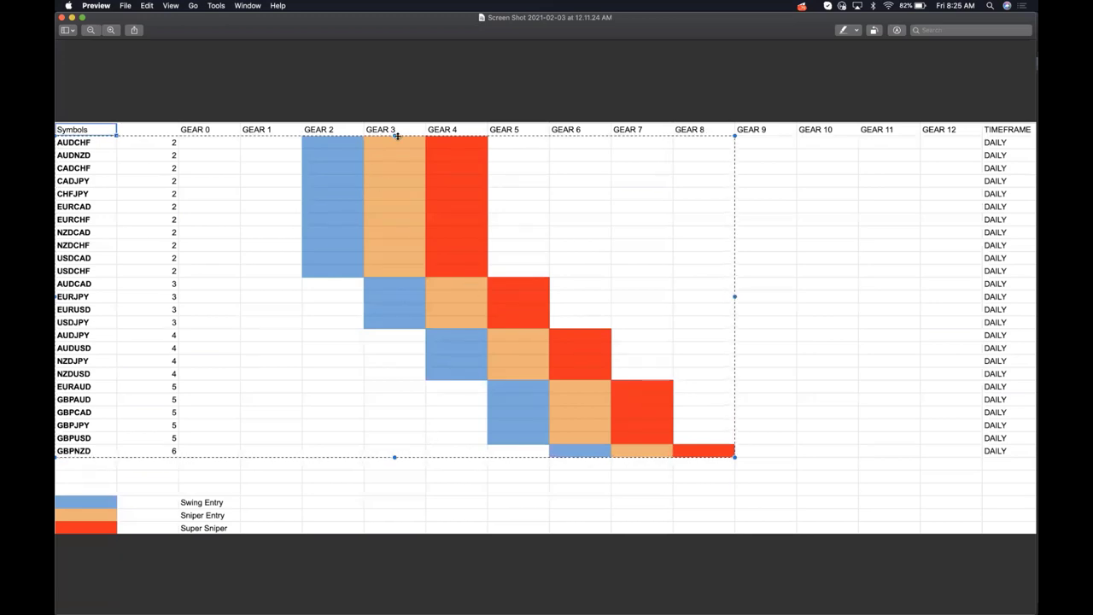
left_click_drag(394, 135, 390, 444)
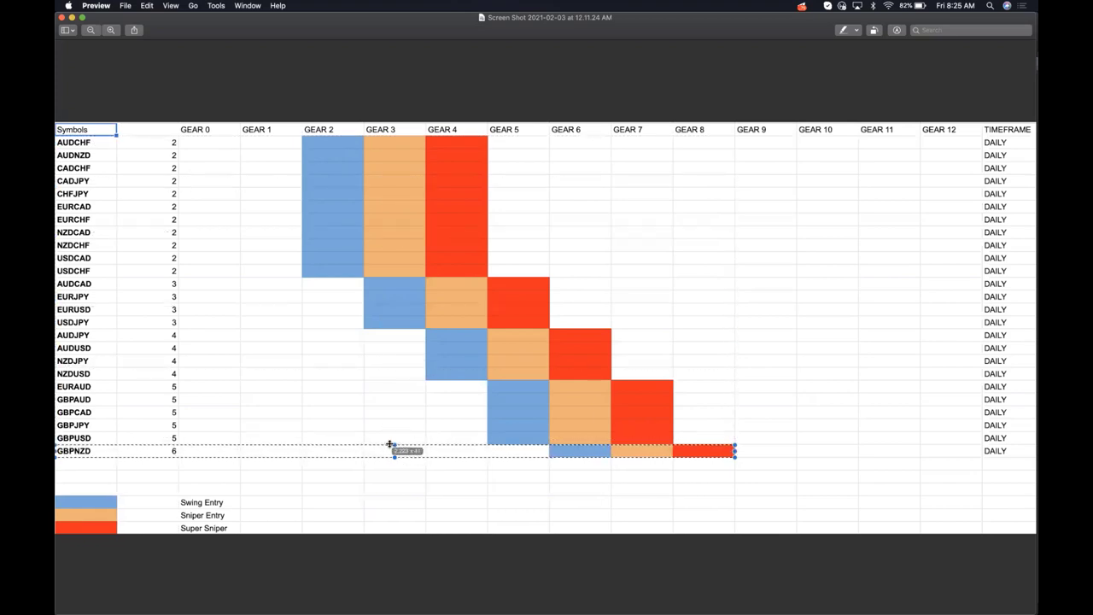
left_click_drag(734, 451, 337, 457)
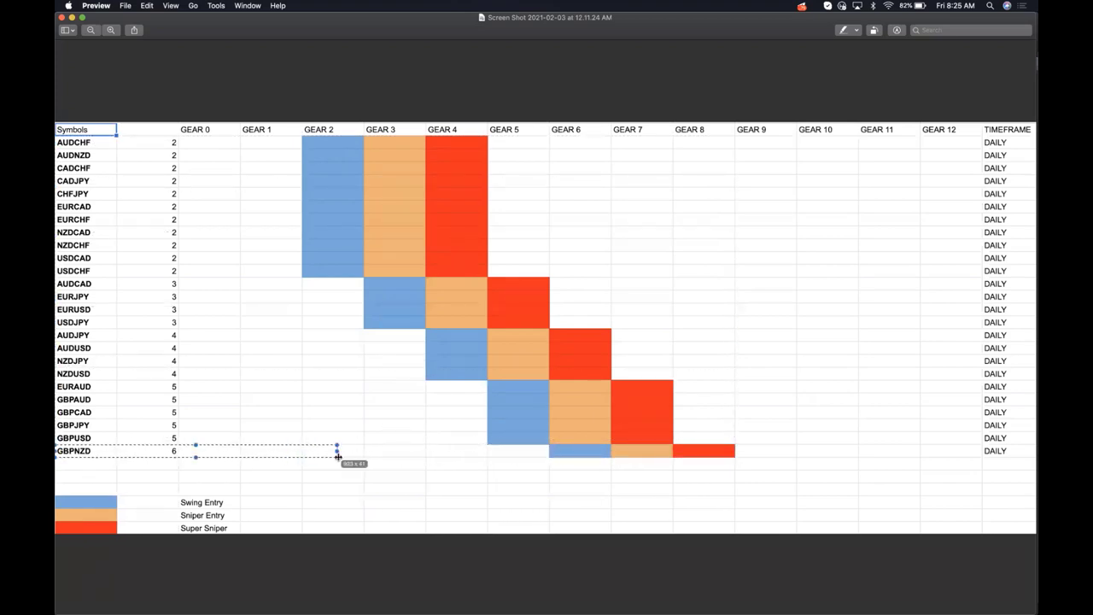
- Move the selection to the NZDJPY row and fit it to the Gear 2 and Gear 3 cells
left_click_drag(186, 453, 303, 361)
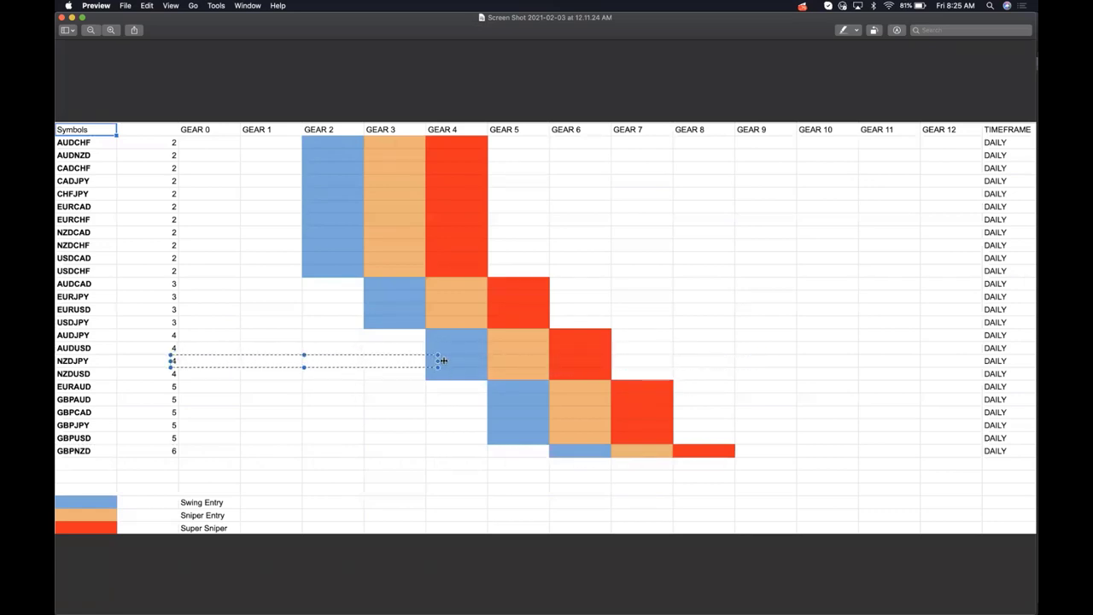
left_click_drag(438, 360, 423, 362)
left_click_drag(171, 361, 301, 364)
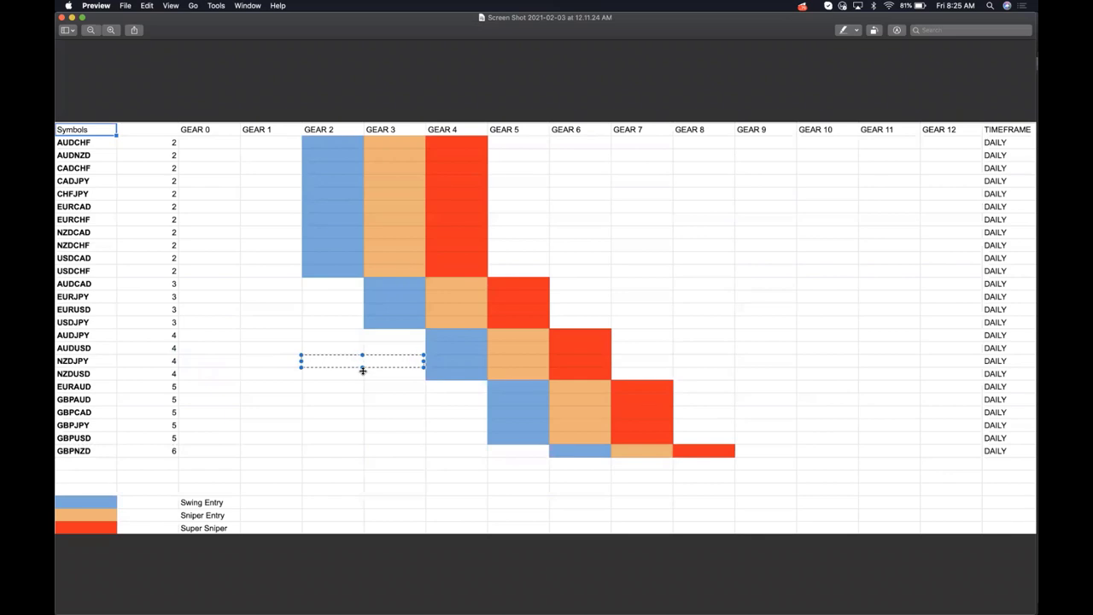
- Place the Gear Entry Data table over the symbol gear chart, mark its Lvl-5 row, and bring the chart back to the front
key("ctrl+Up")
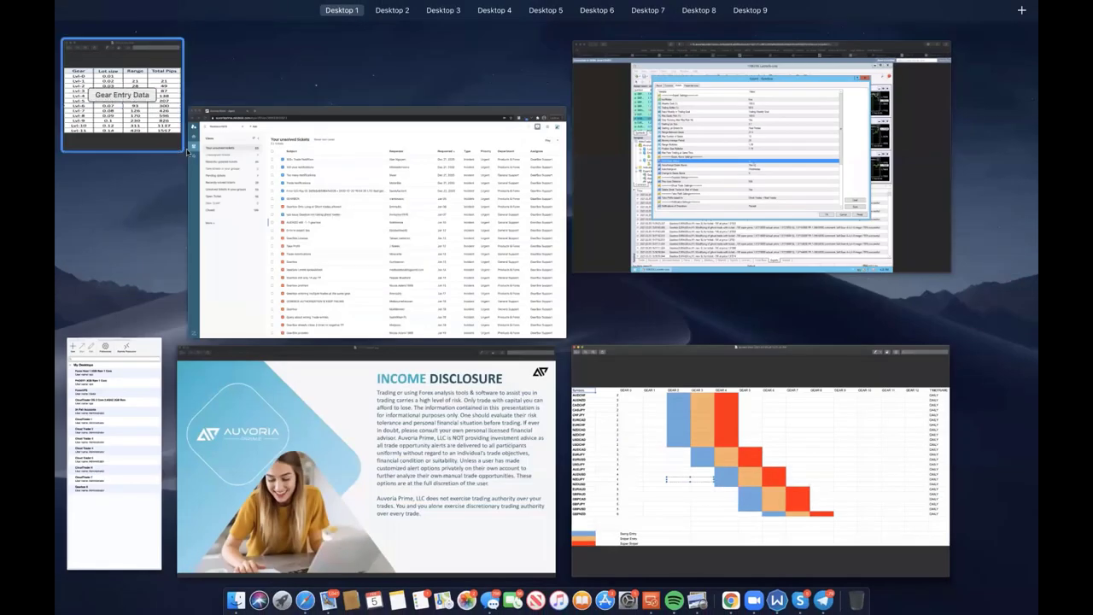
left_click(186, 152)
left_click_drag(113, 74, 543, 26)
left_click_drag(531, 175, 531, 149)
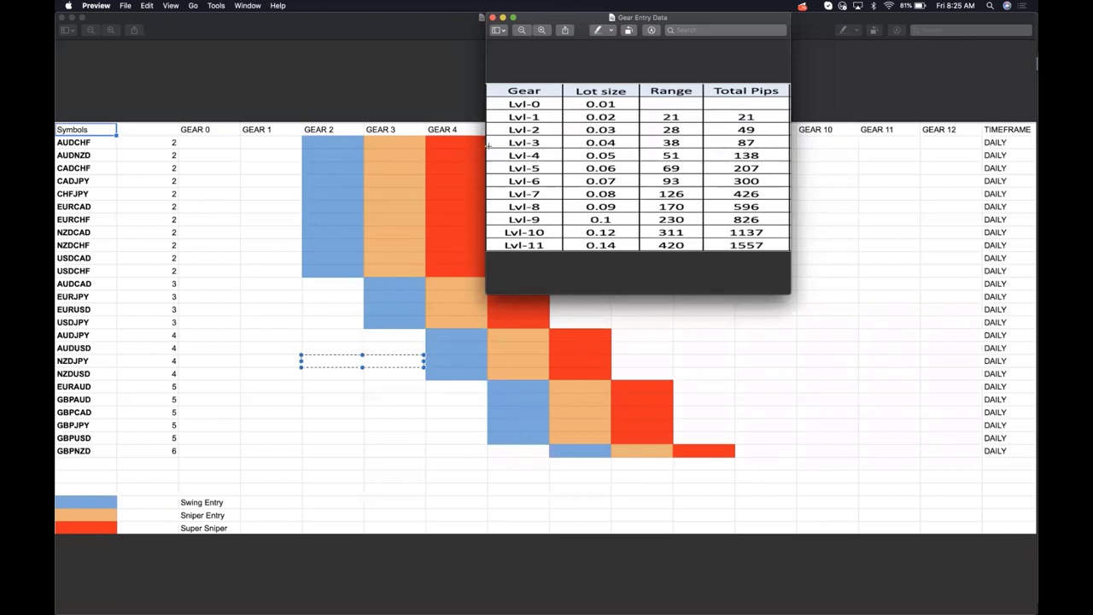
left_click_drag(639, 165, 797, 174)
left_click_drag(487, 162, 786, 174)
left_click(419, 420)
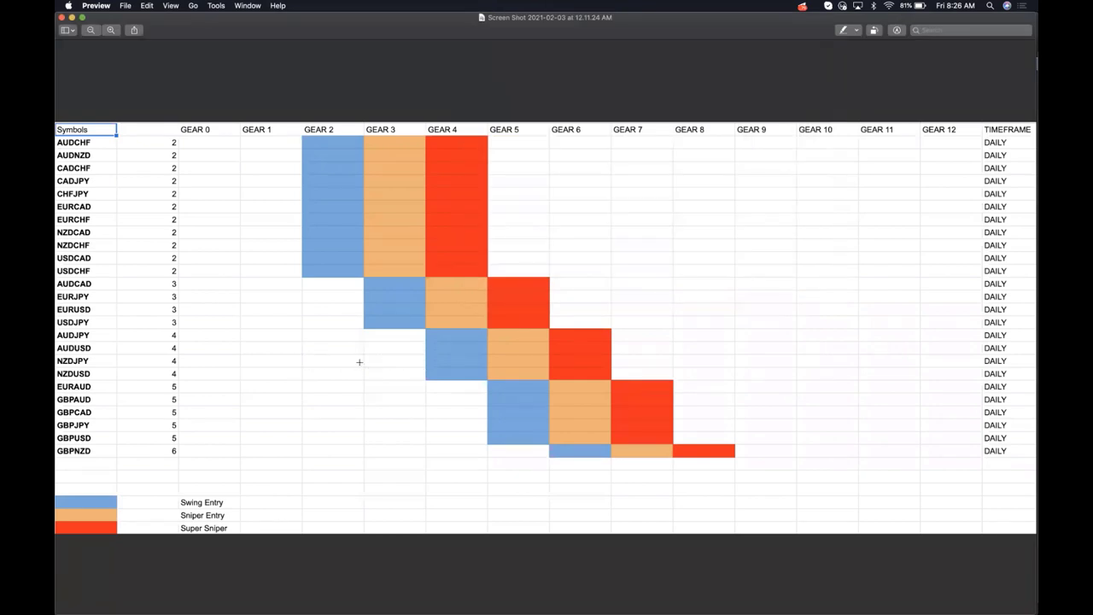
- Mark rows AUDJPY through NZDUSD up to Gear 3 in the chart and extend the selection up to the AUDCAD row
left_click_drag(309, 331, 422, 377)
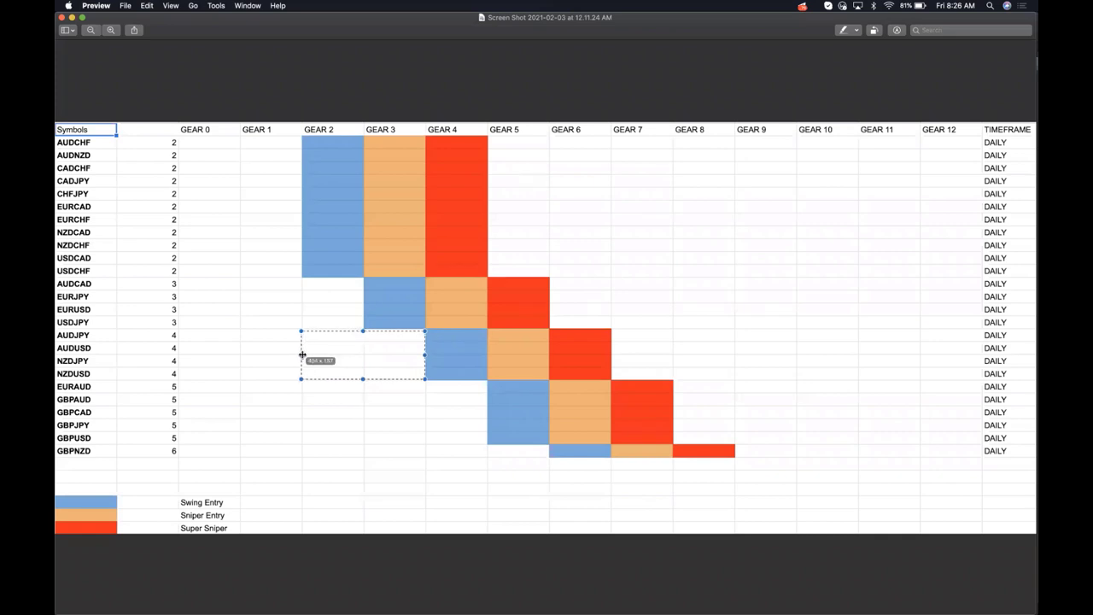
left_click_drag(303, 355, 104, 348)
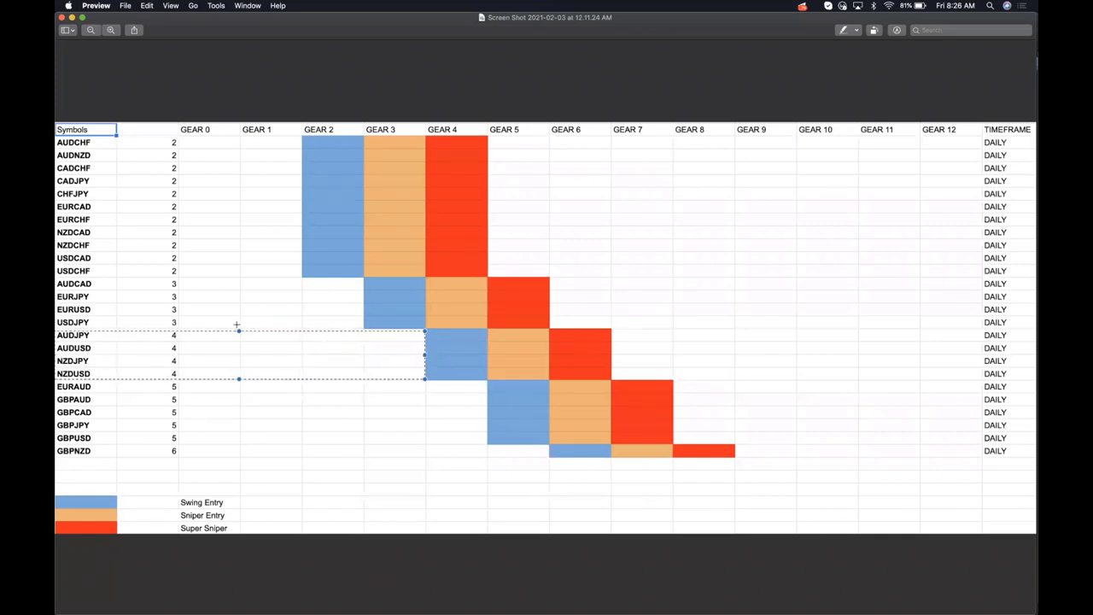
left_click_drag(242, 327, 238, 277)
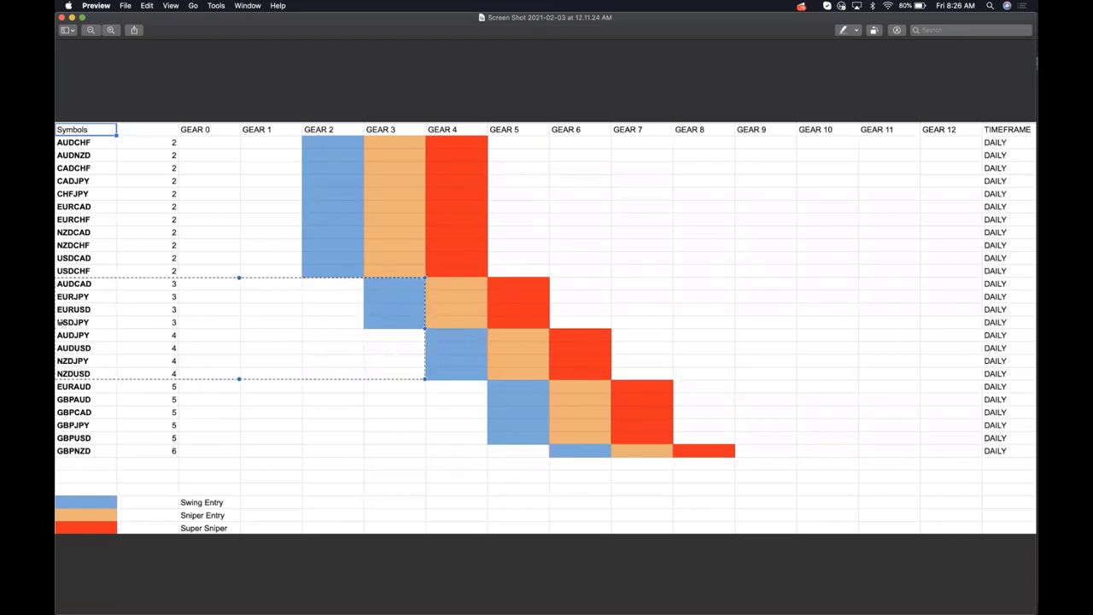
mouse_move(295, 319)
left_mouse_down()
mouse_move(300, 168)
mouse_move(293, 312)
mouse_move(492, 322)
mouse_move(184, 322)
mouse_move(284, 314)
left_mouse_up()
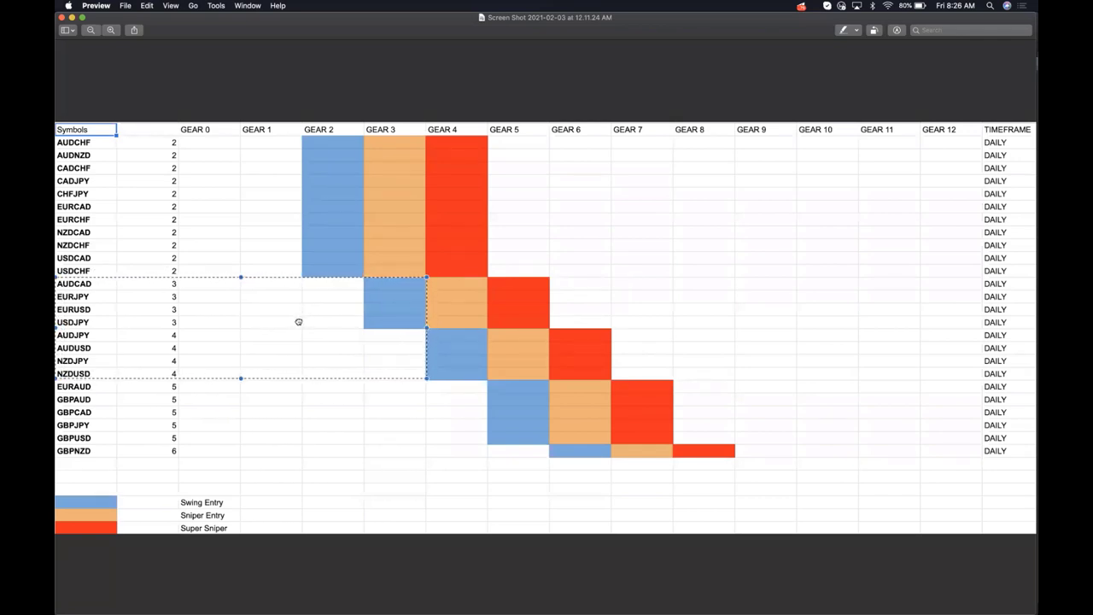
- Shift the selection up to rows AUDCHF through EURCHF, clear it, and briefly mark the GBPNZD row from Gear 8 back to Gear 3
left_click_drag(298, 322, 296, 167)
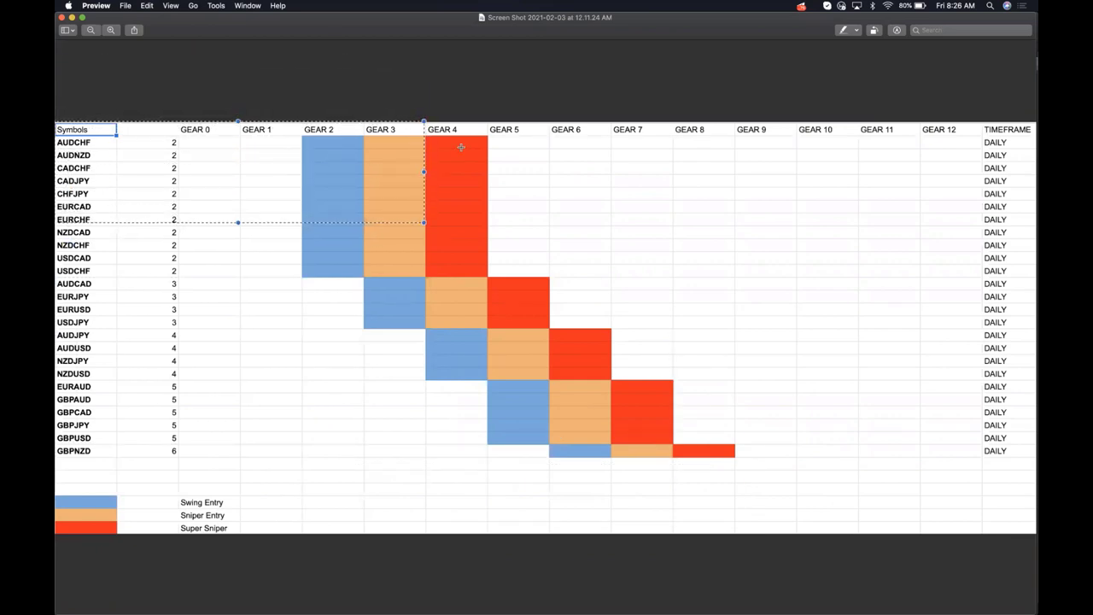
left_click(432, 176)
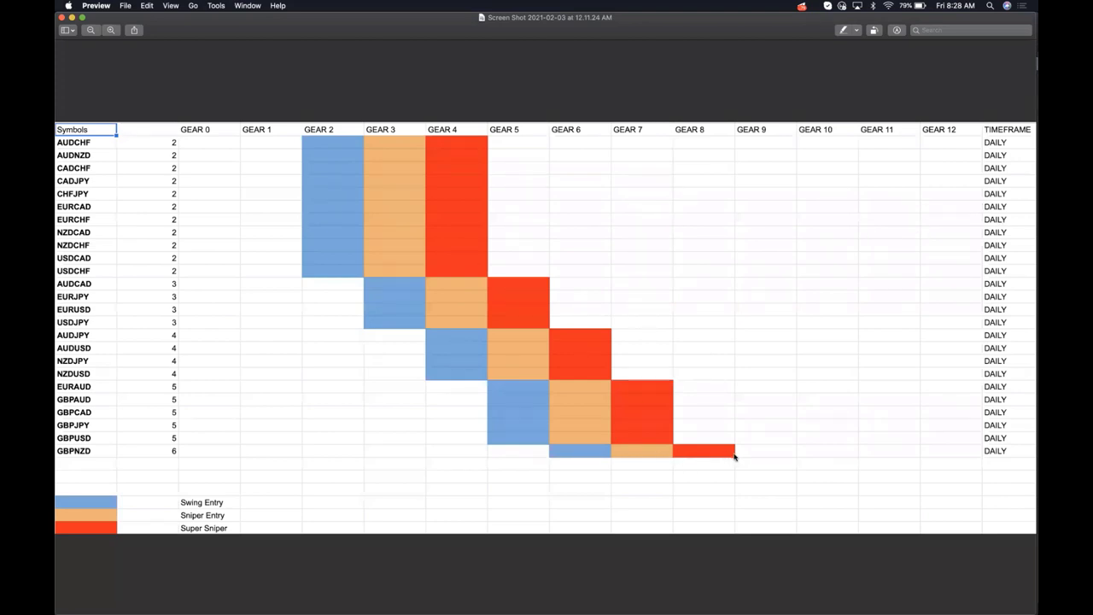
left_click_drag(735, 453, 398, 447)
left_click(377, 435)
- Switch back to the MetaTrader terminal on the VPS and close the Gearbox expert dialog
key("ctrl+Up")
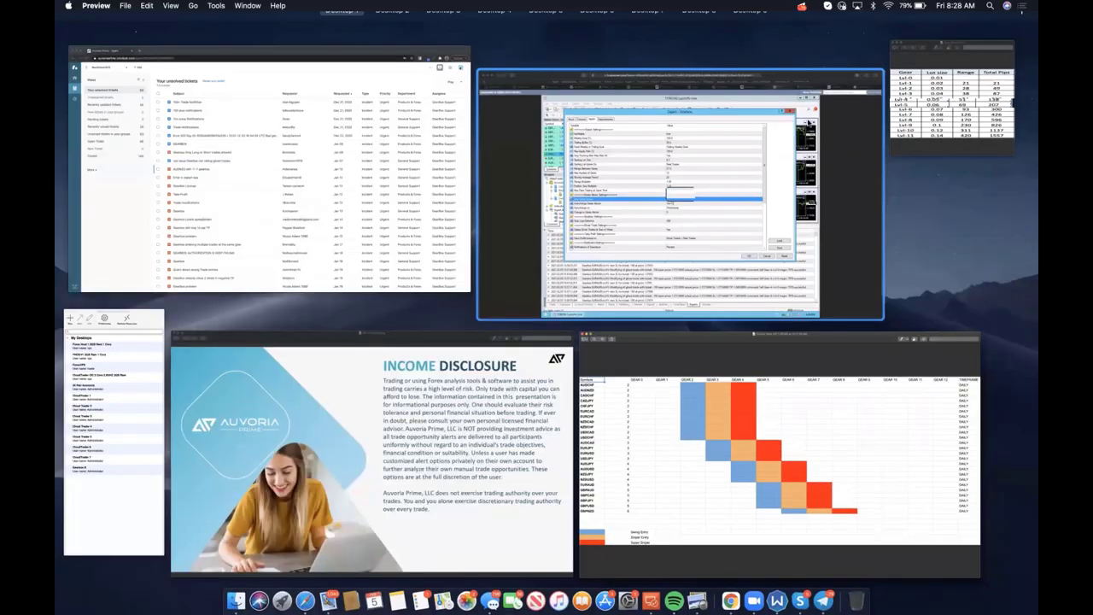
left_click(814, 112)
left_click(814, 111)
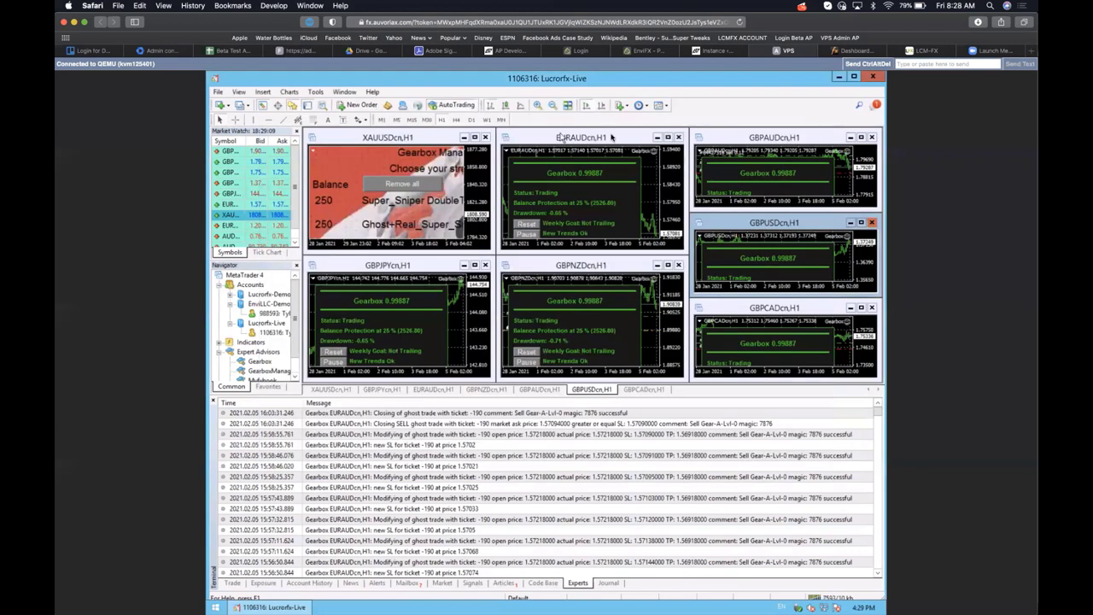
- Maximize the EURAUDcn,H1 chart and return to the tiled chart layout
left_click(668, 138)
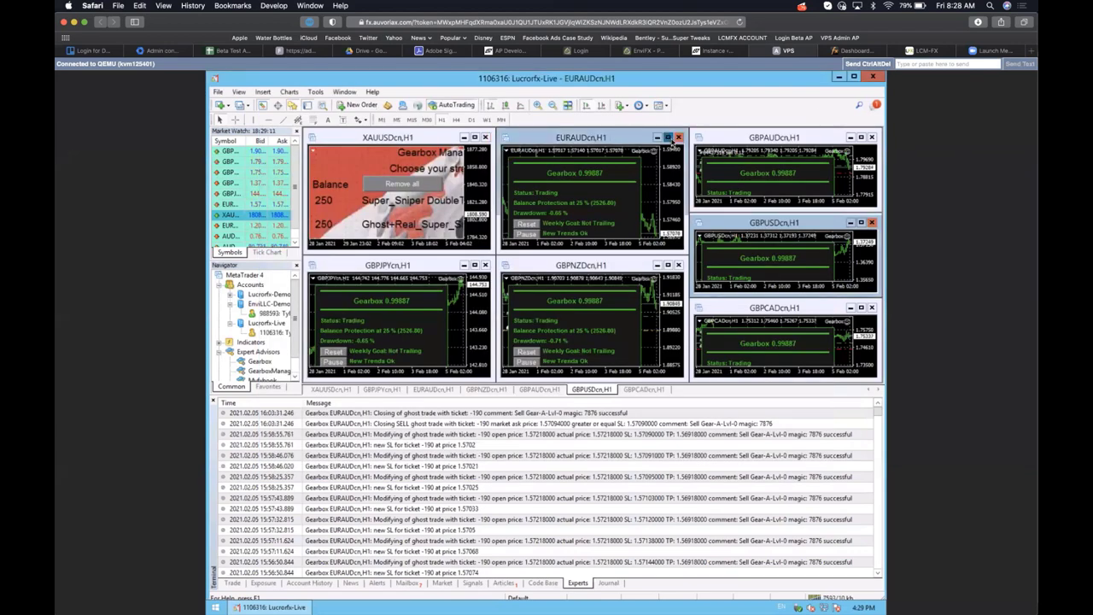
left_click(566, 107)
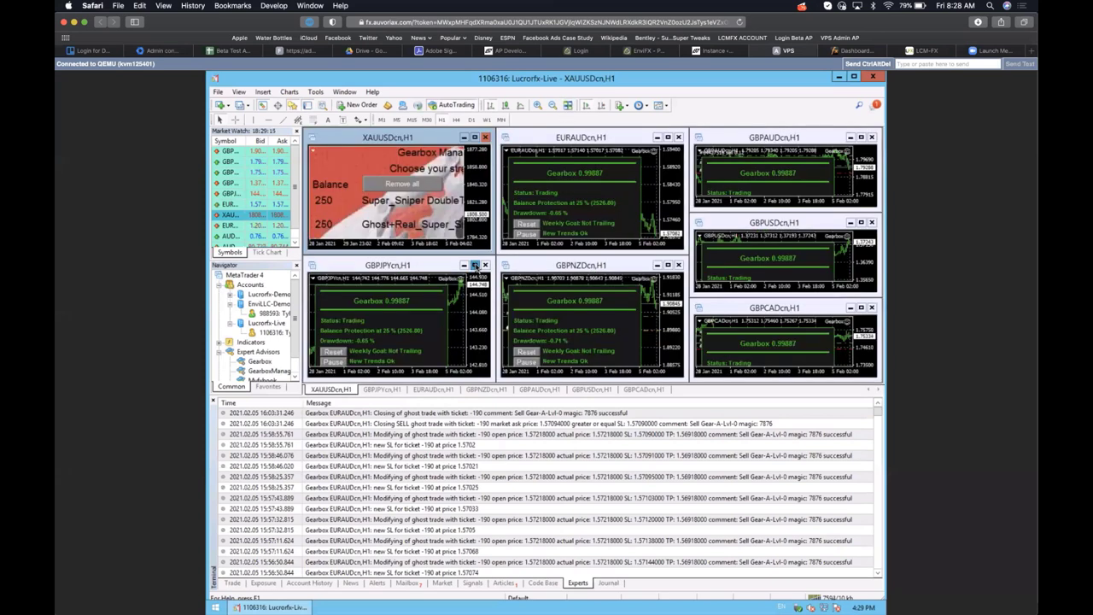
- Maximize the GBPJPYcn,H1 chart, restore the tiled layout, and maximize the GBPNZDcn,H1 chart
double_click(477, 268)
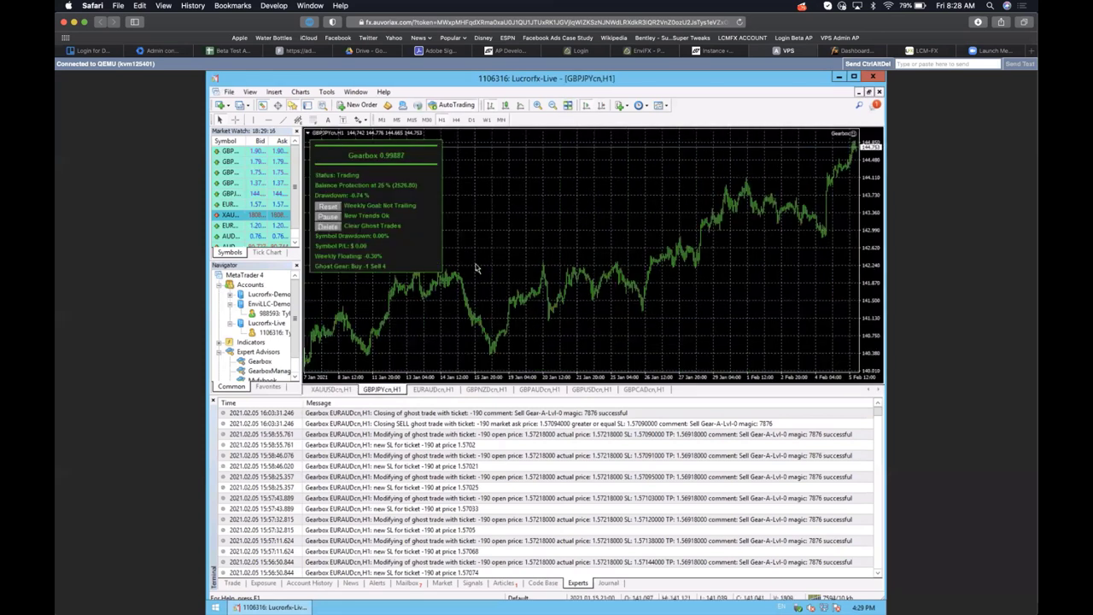
left_click(567, 107)
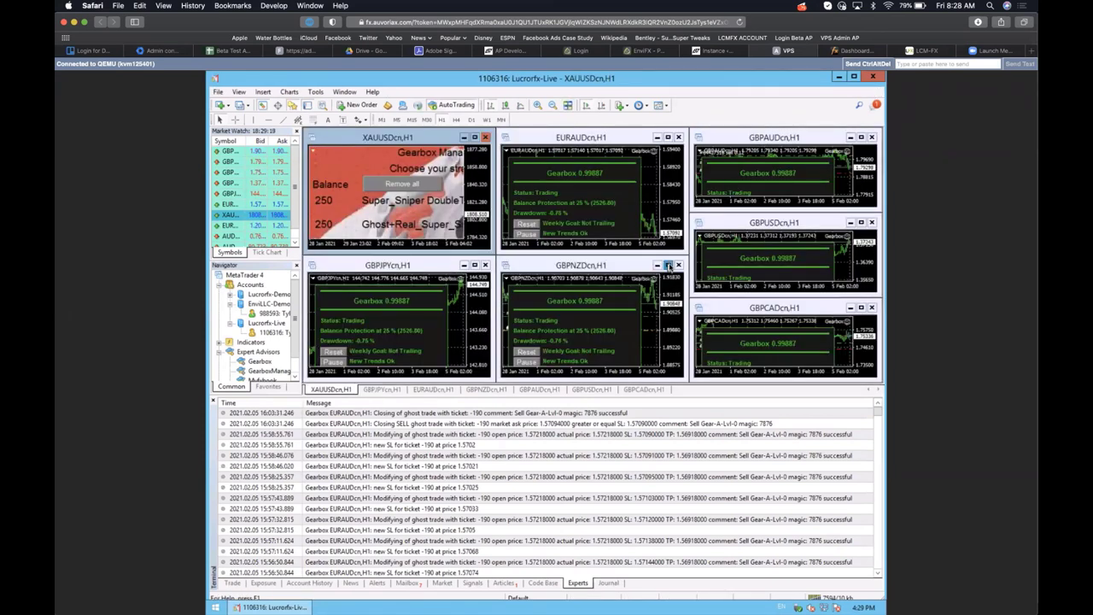
left_click(668, 265)
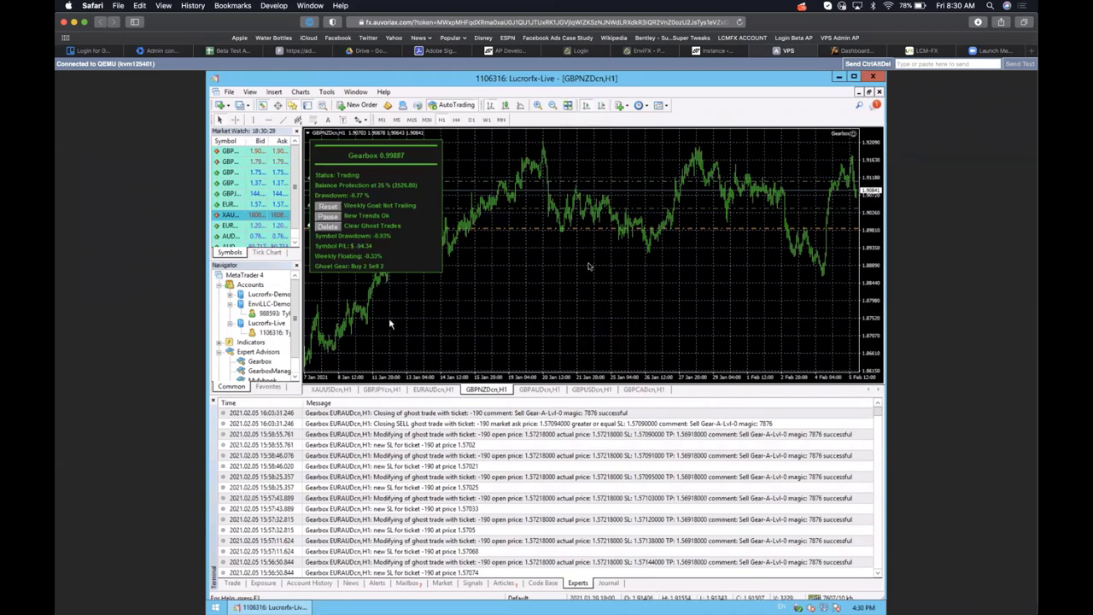
- Switch to the color-coded gear chart in Preview and select the area from the GBPNZD Gear 8 cell up to the Symbols header
key("ctrl+Up")
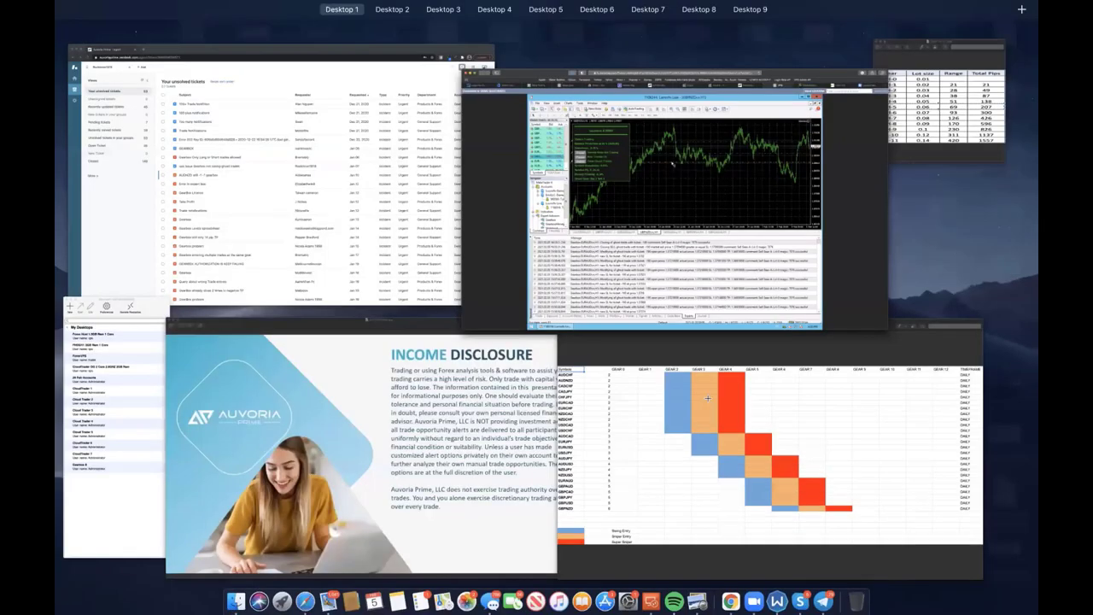
left_click(724, 458)
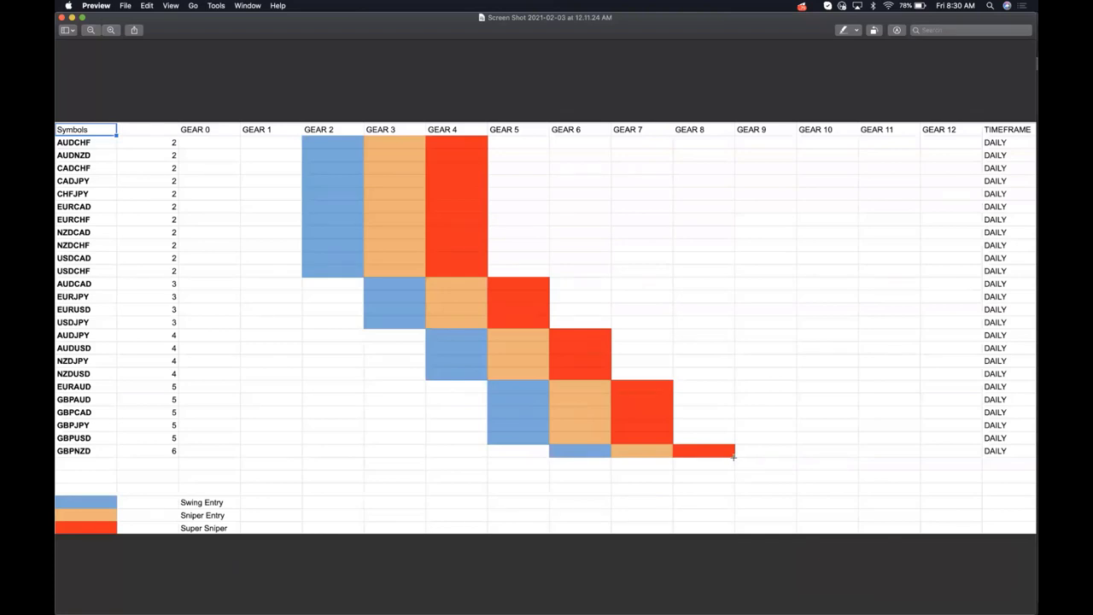
left_click_drag(733, 457, 55, 130)
left_click_drag(510, 193, 547, 210)
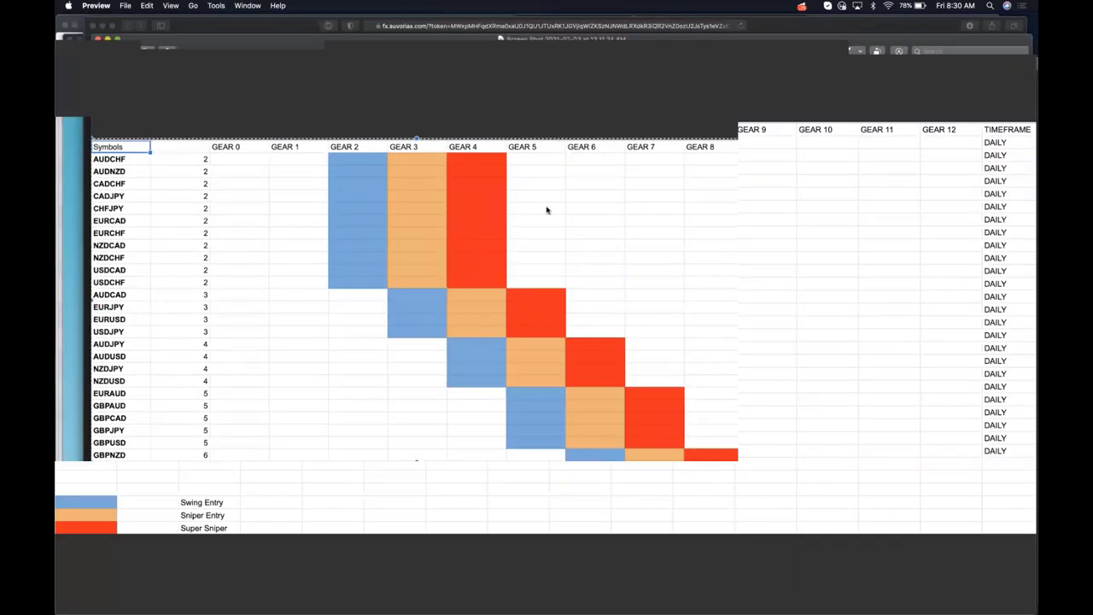
- Switch back to the MetaTrader terminal on the VPS and return to the tiled chart layout
key("ctrl+Up")
left_click(564, 111)
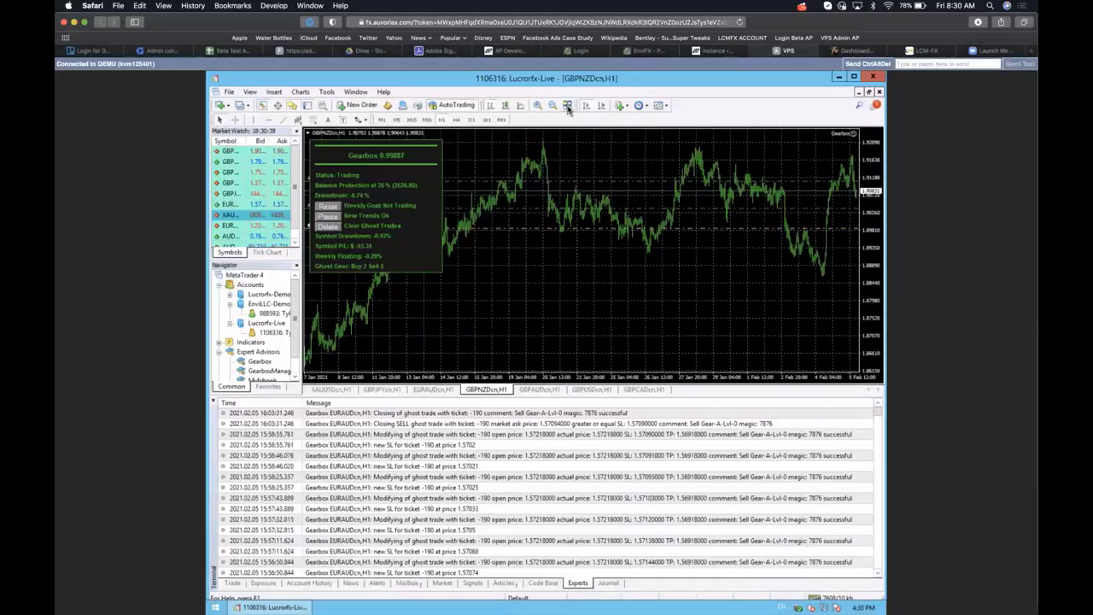
left_click(567, 105)
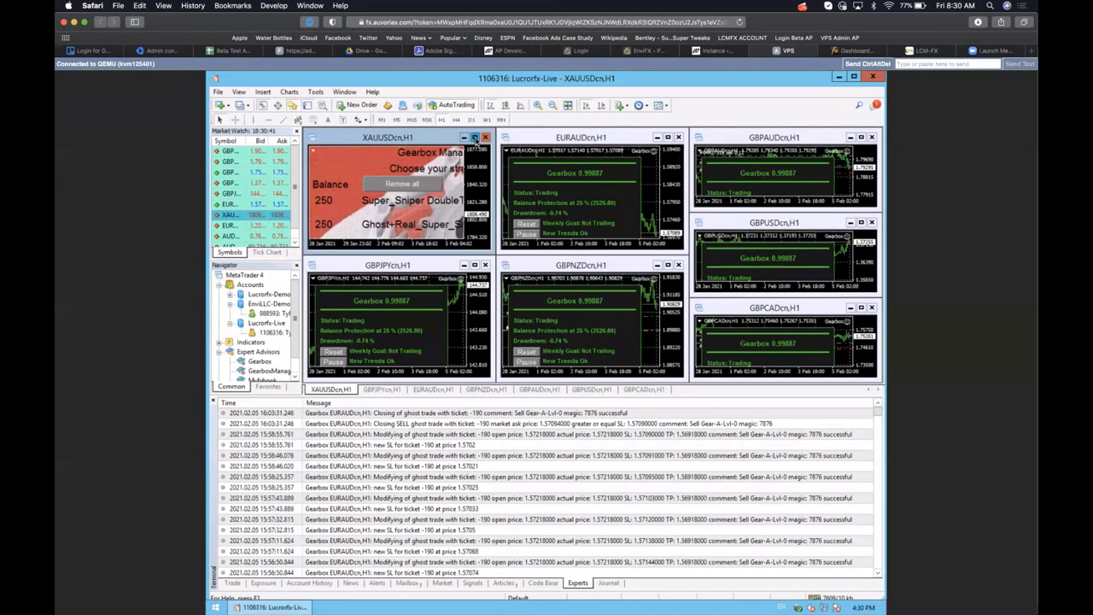
- Maximize the XAUUSDcn,H1 chart, inspect isMaster in the GearboxManager inputs, and close the dialog to return to the tiled charts
left_click(475, 137)
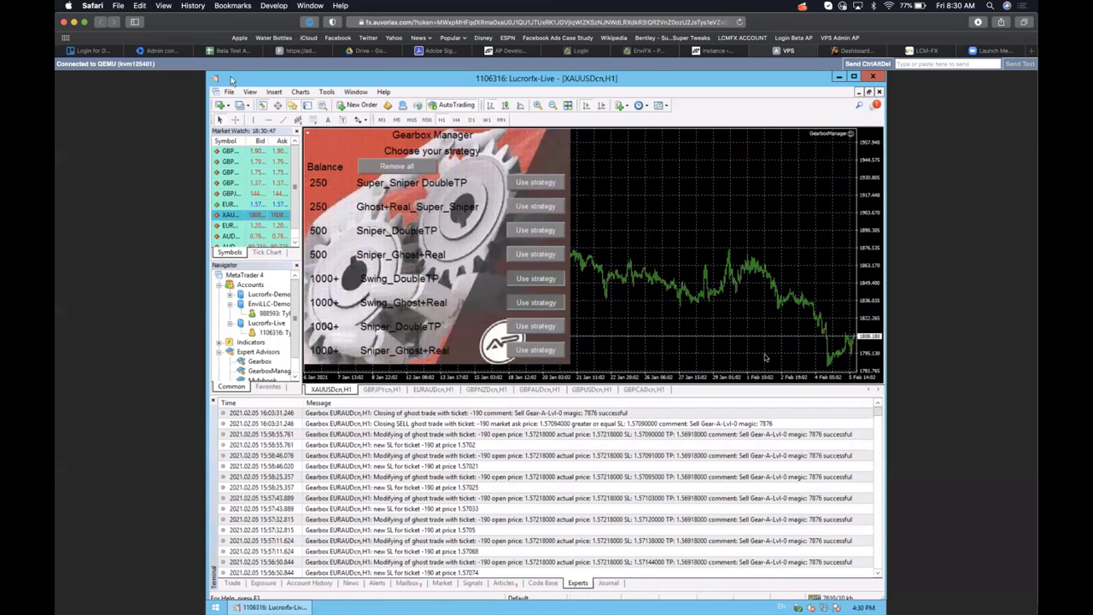
double_click(852, 135)
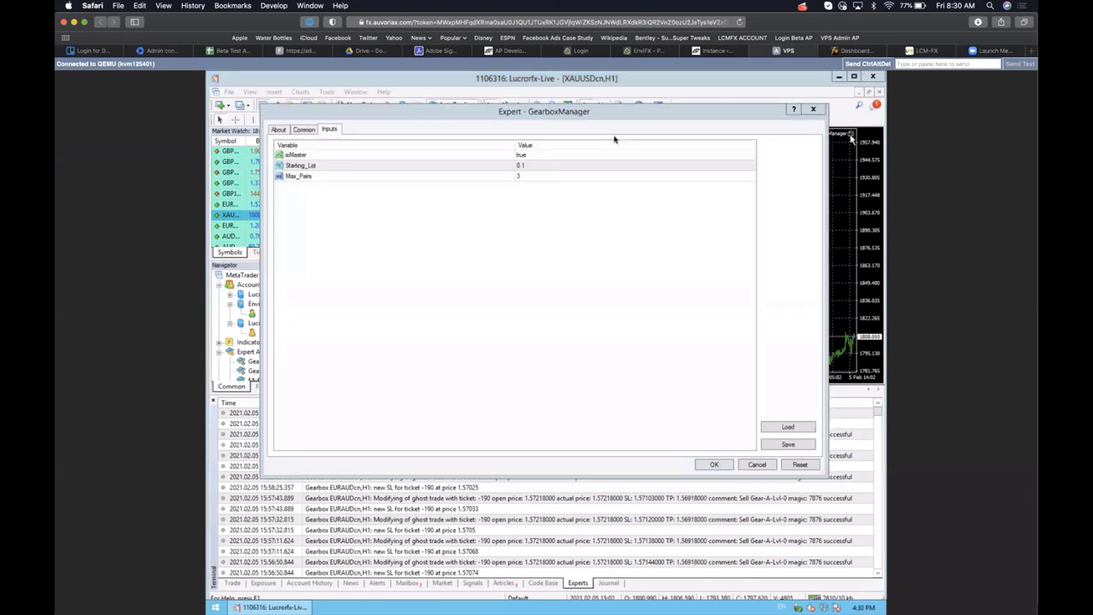
left_click(301, 156)
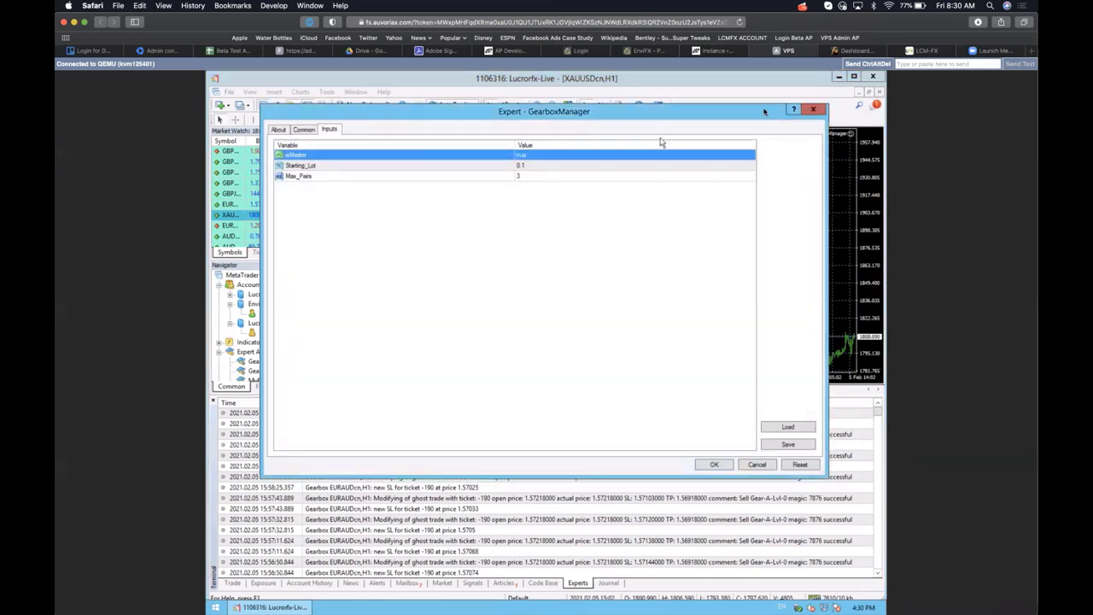
left_click(813, 111)
left_click(568, 106)
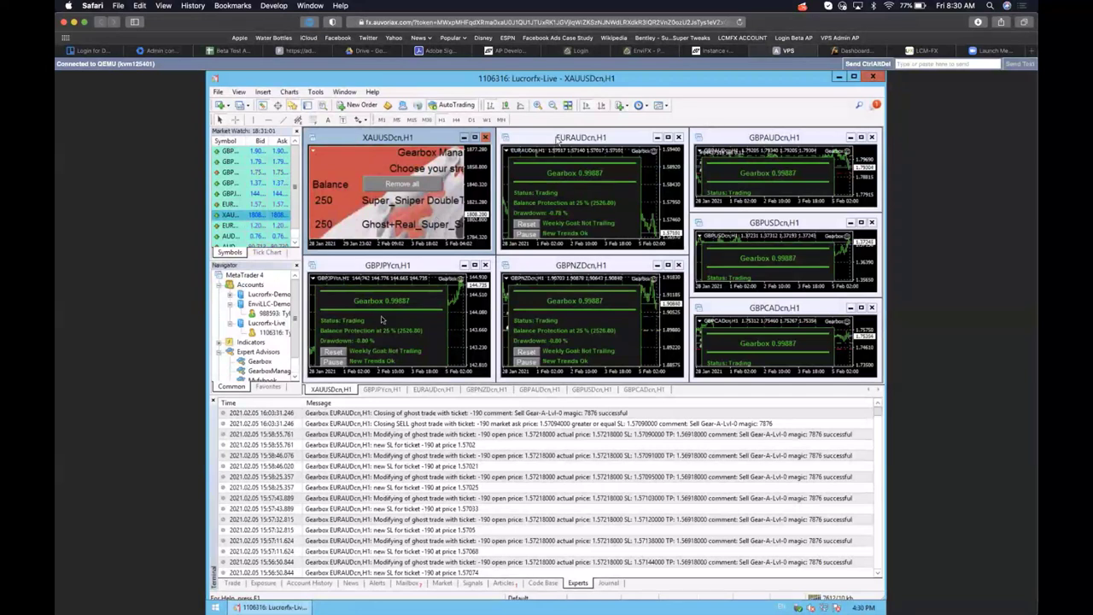
- Open the Gearbox expert inputs for the EURAUD chart, highlight the hasMaster setting, and close the dialog
double_click(663, 150)
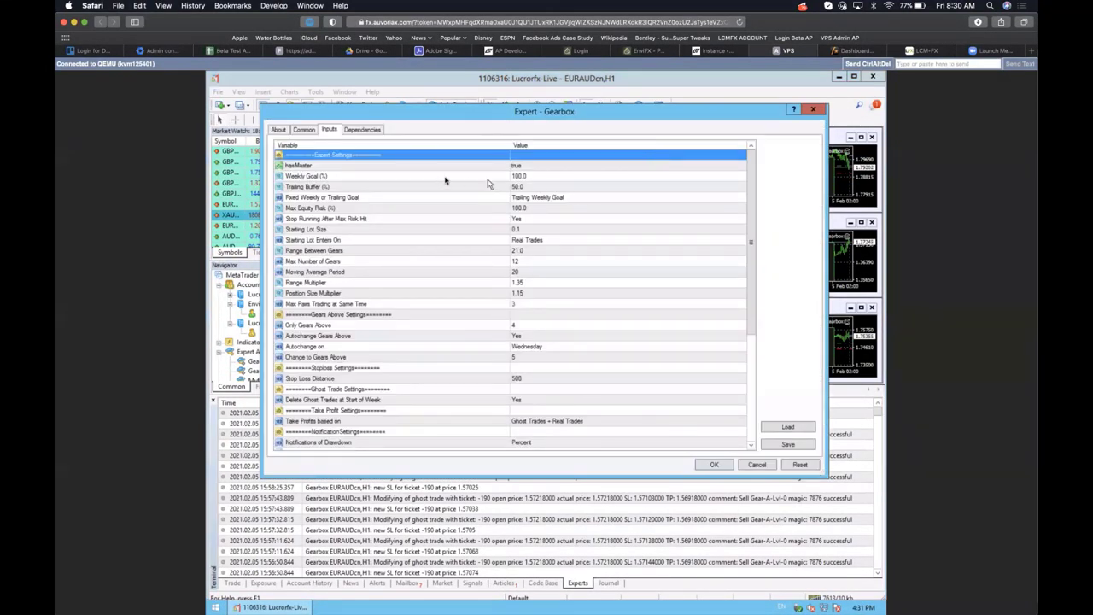
left_click(531, 166)
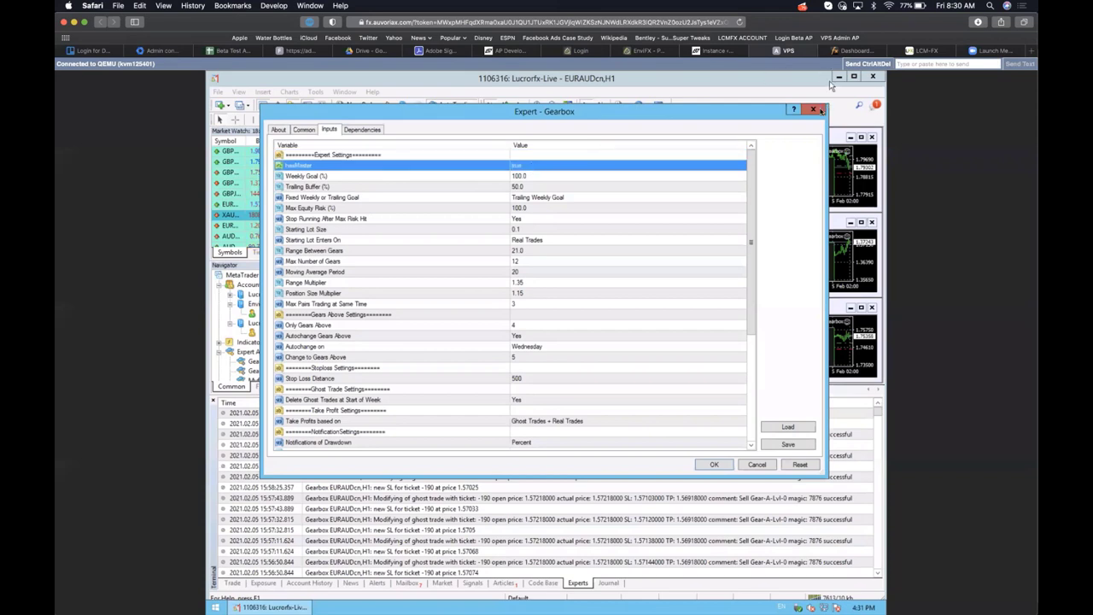
left_click(816, 110)
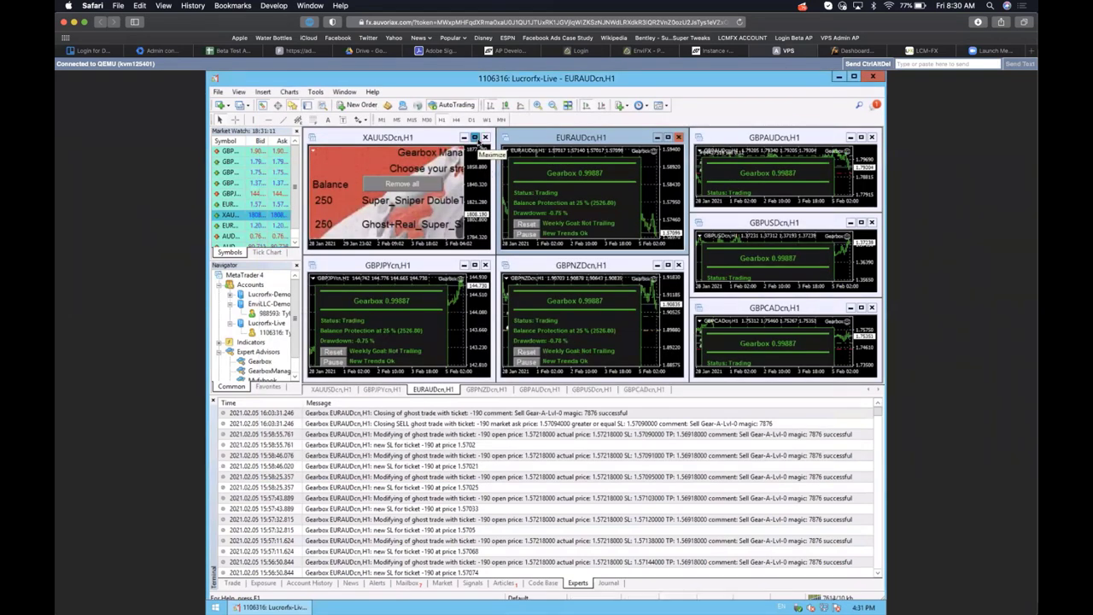
- Maximize the XAUUSDcn,H1 chart to show the Gearbox Manager strategy list, and restore the tiled layout
left_click(475, 138)
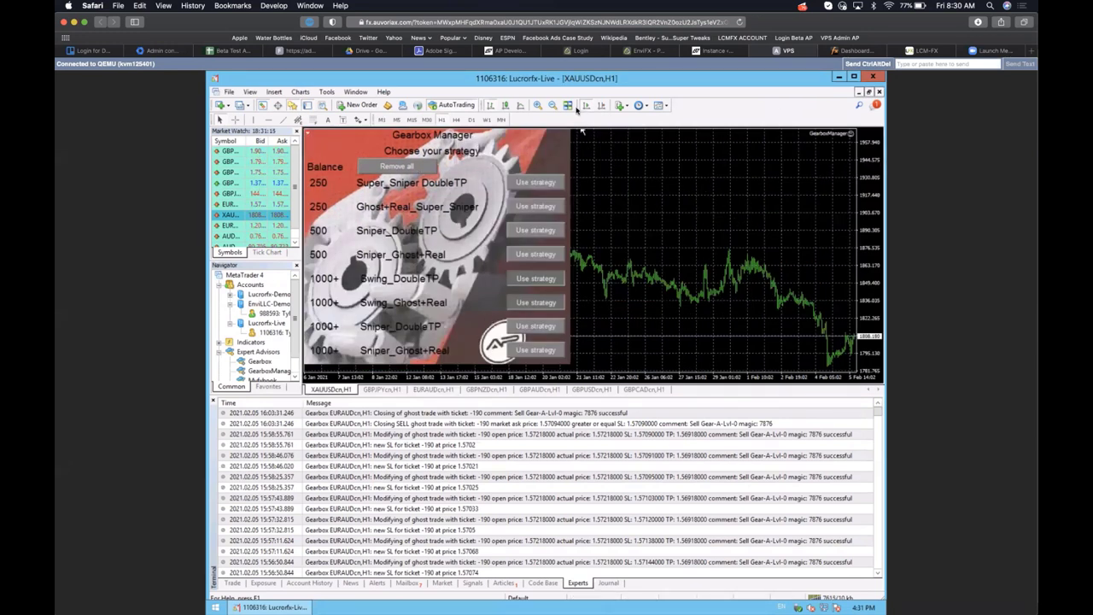
left_click(567, 106)
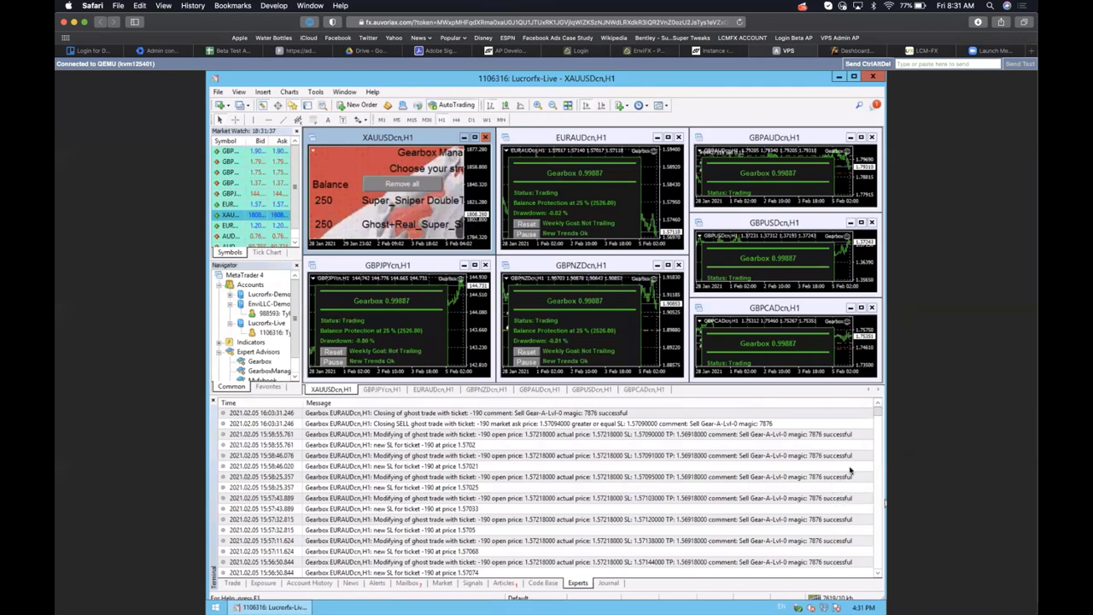
- Review the entry gears per pair in the color-coded Preview chart and switch back to the MetaTrader terminal
key("ctrl+Up")
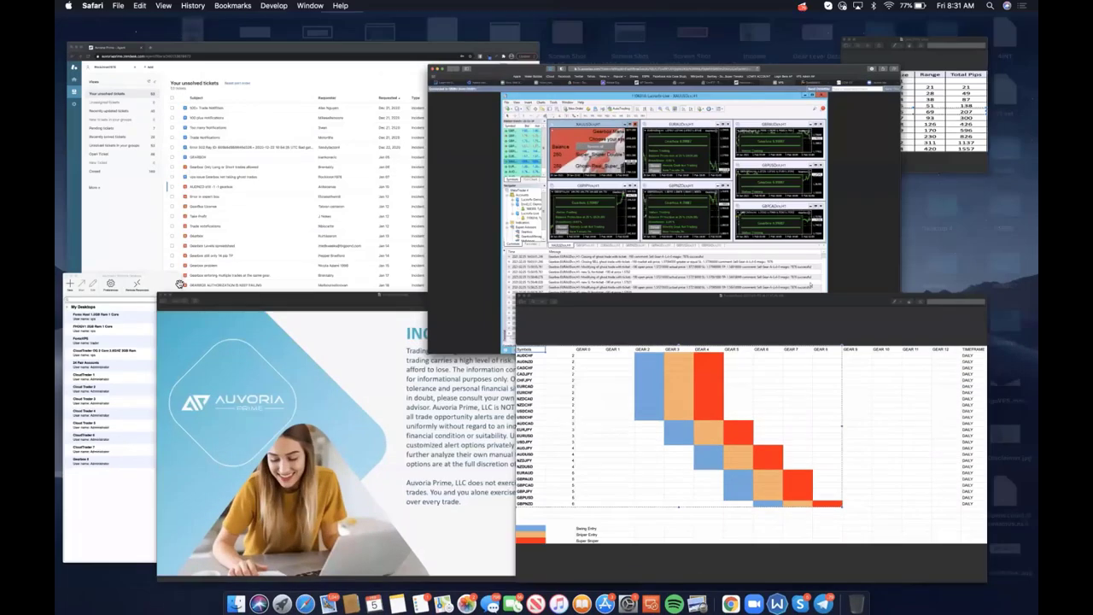
left_click(681, 484)
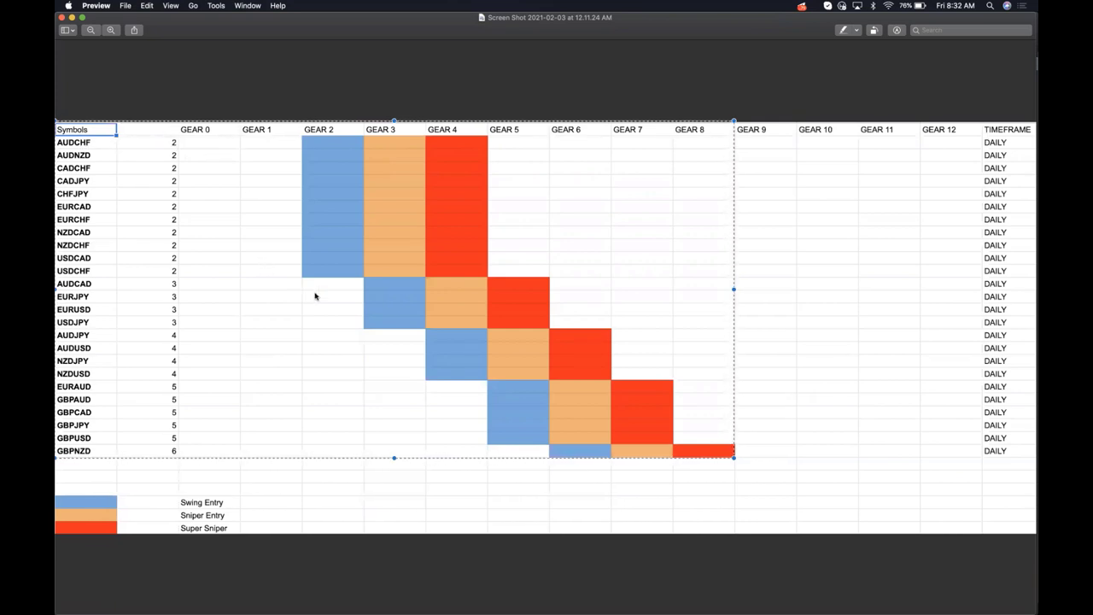
key("ctrl+Up")
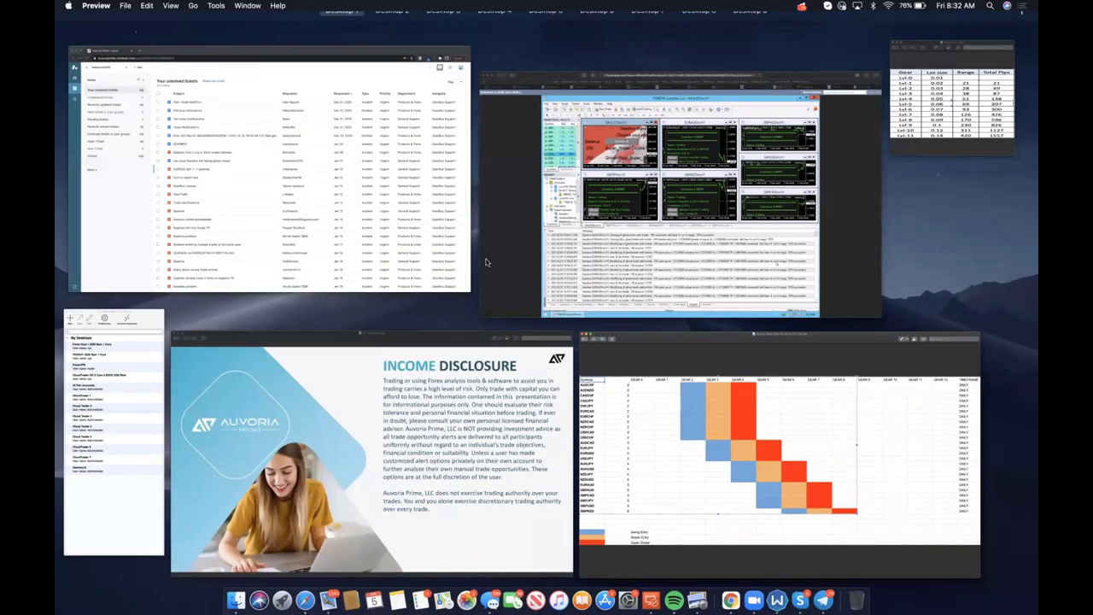
left_click(480, 268)
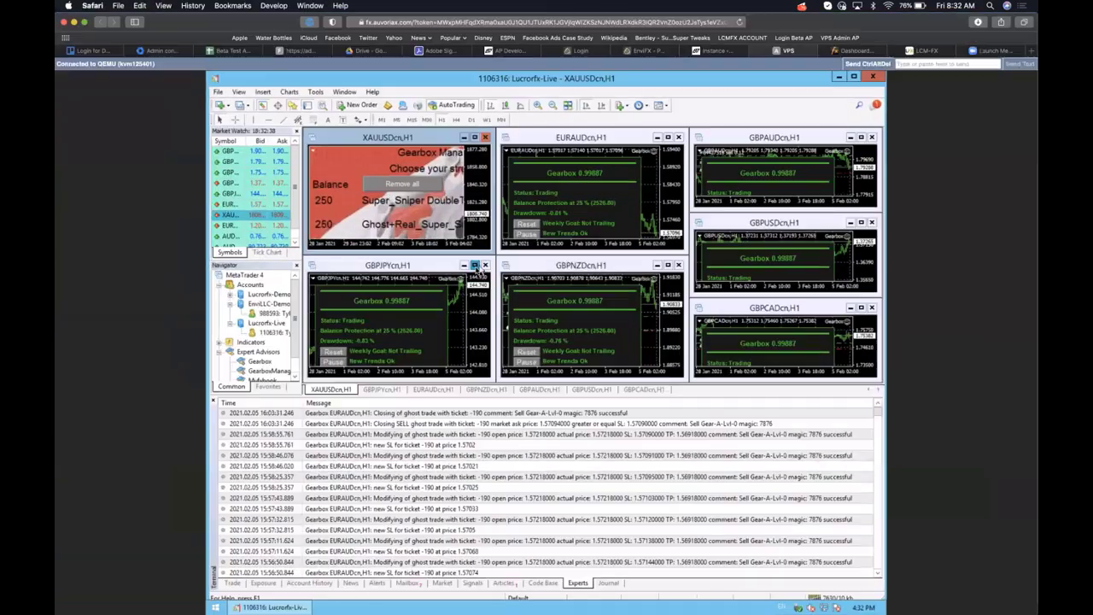
- Maximize the GBPJPYcn,H1 chart, highlight Change to Gears Above in its Gearbox expert inputs, and close the dialog
left_click(480, 268)
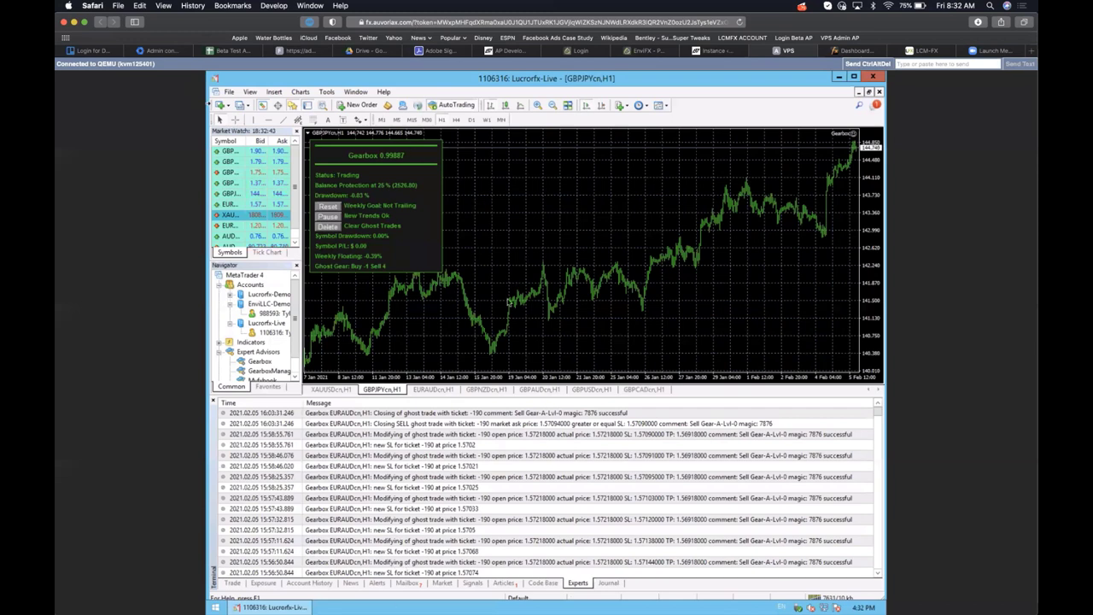
double_click(846, 138)
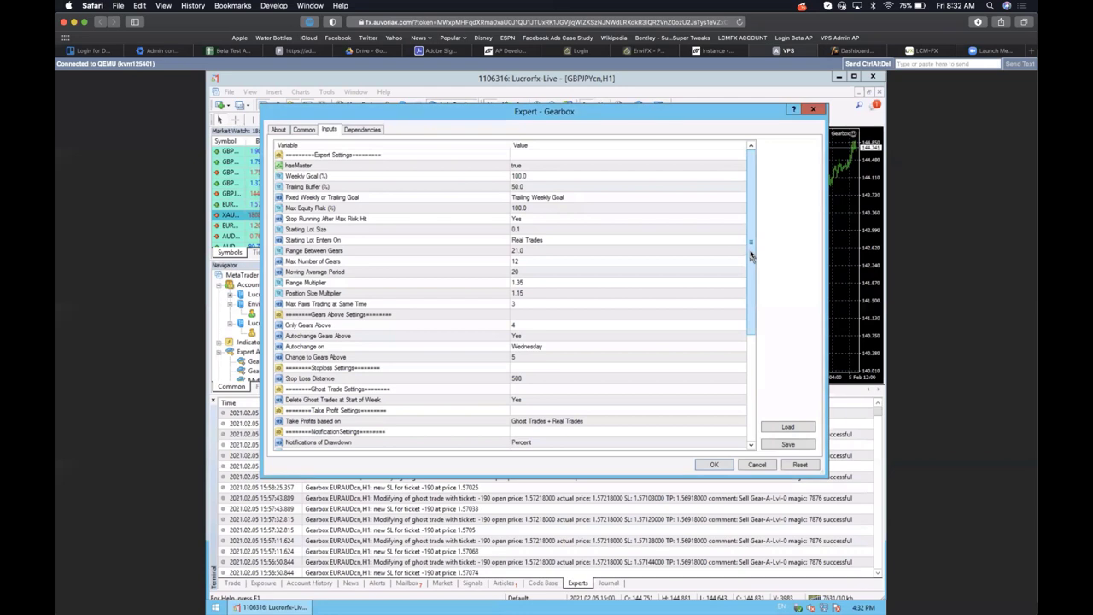
left_click(532, 360)
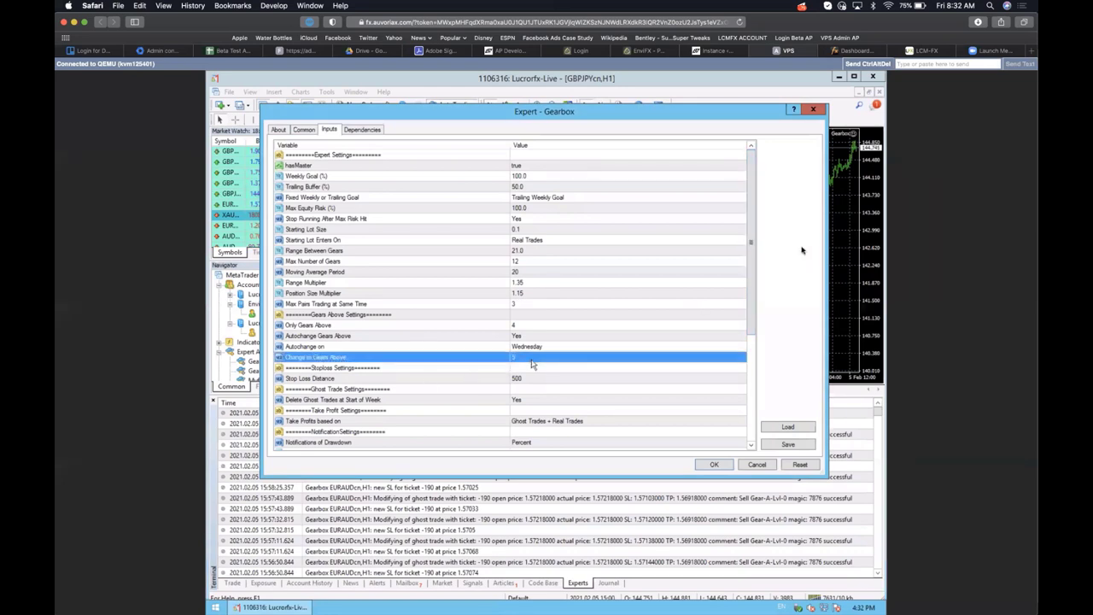
left_click(815, 111)
- Bring up the Gear Entry Data table in Preview and mark the Lvl-5 and Lvl-6 rows in turn, ending on Lvl-5
key("ctrl+Up")
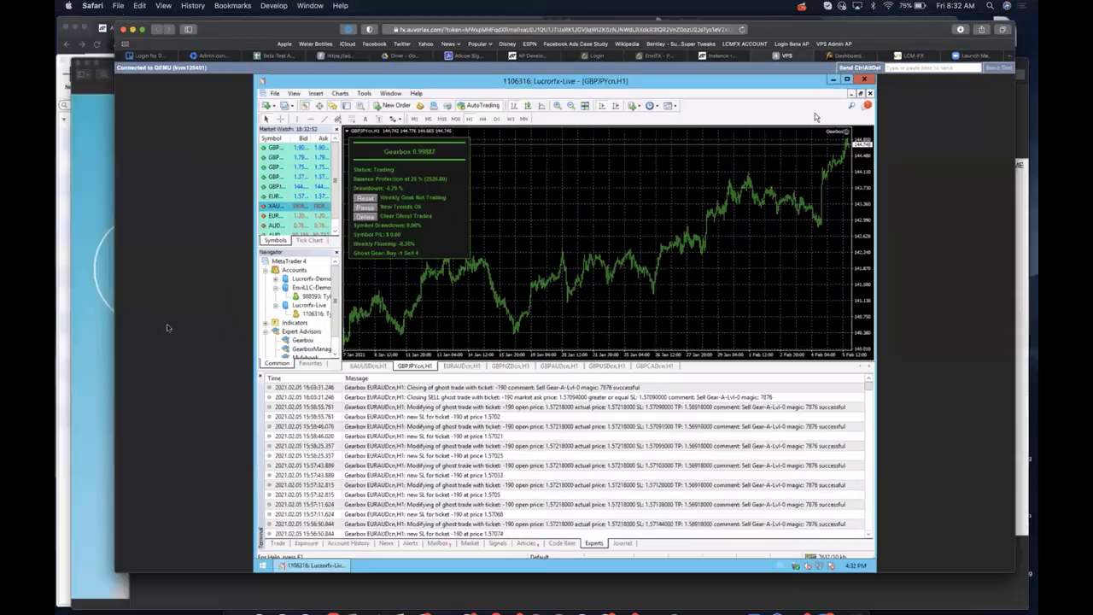
left_click(930, 93)
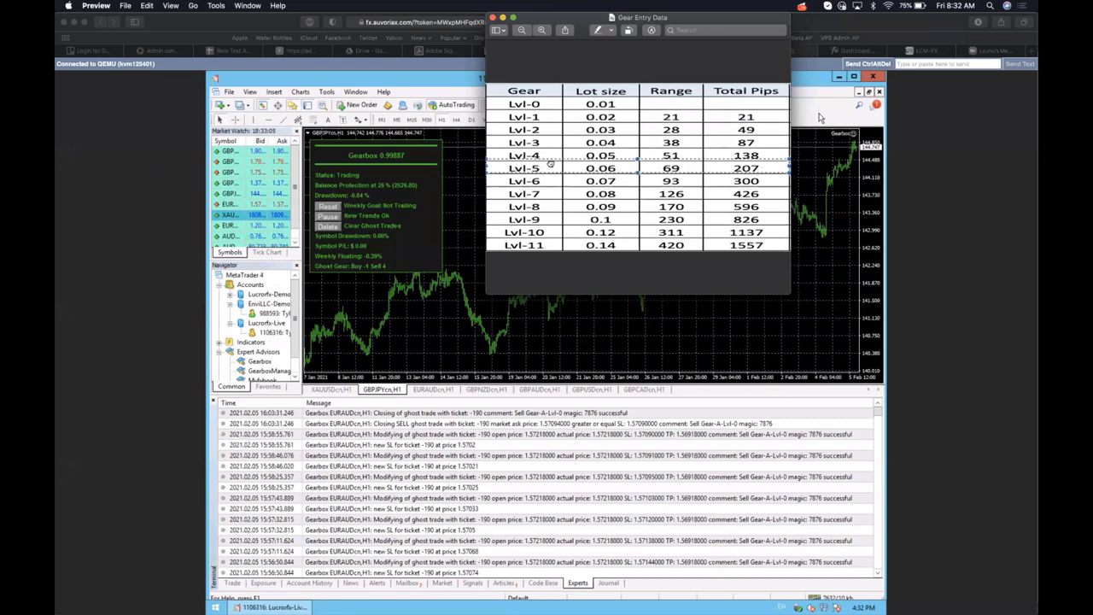
left_click_drag(551, 163, 550, 160)
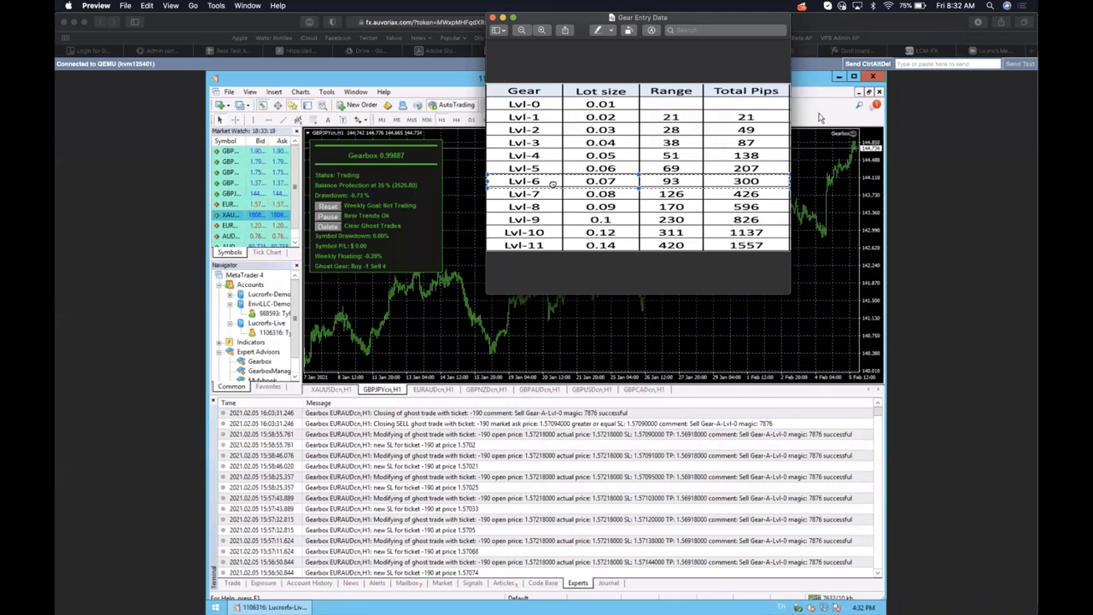
left_click_drag(553, 185, 551, 169)
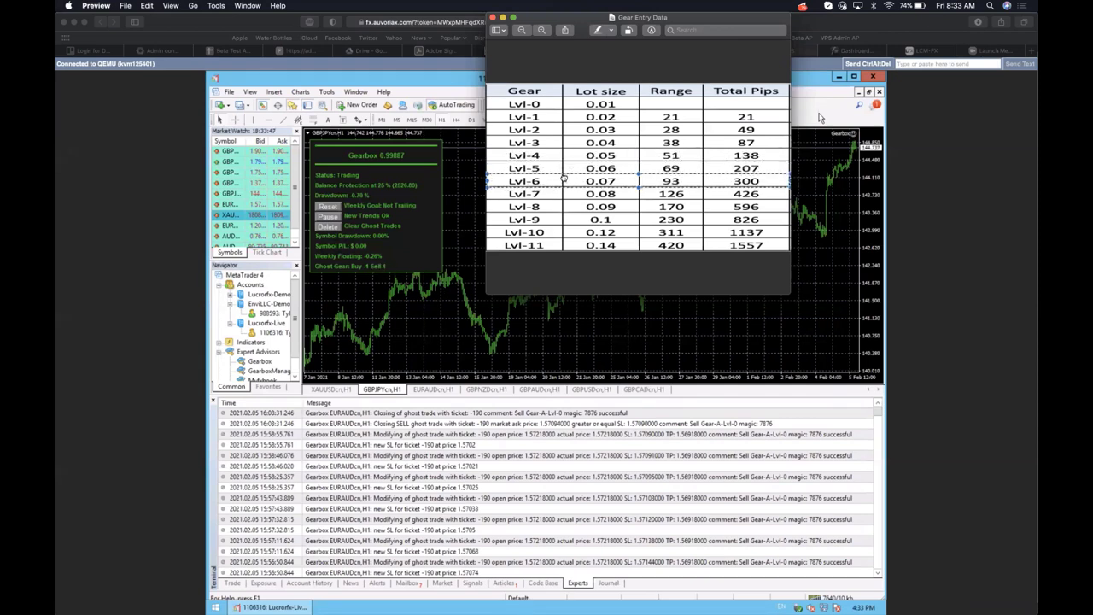
left_click_drag(564, 180, 540, 191)
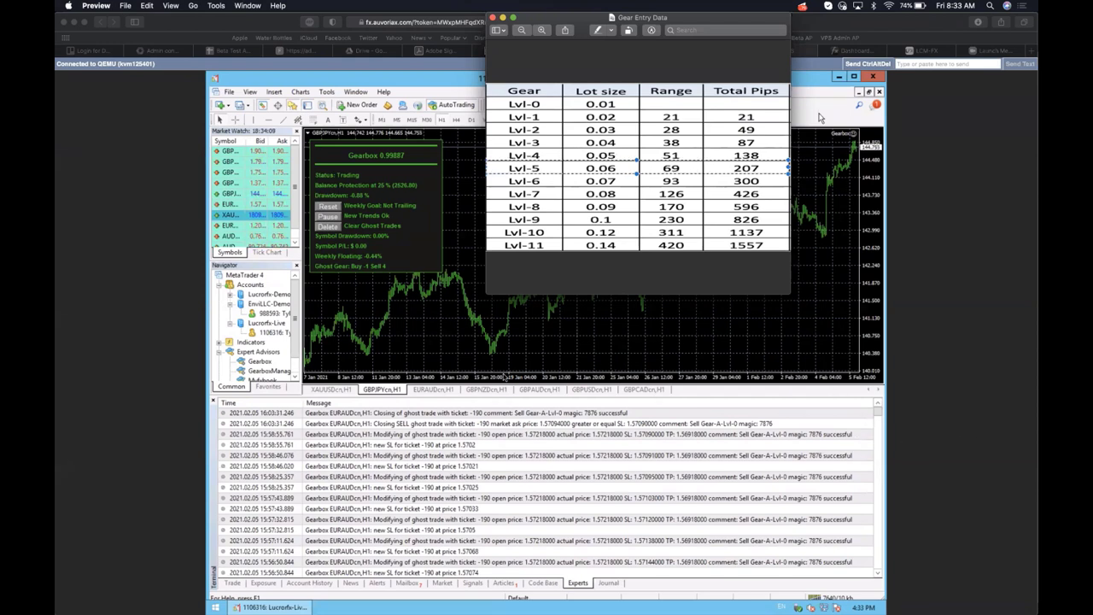
- Return to the MetaTrader terminal, show the GBPNZDcn,H1 chart, and look through the Market Watch symbols
left_click(495, 393)
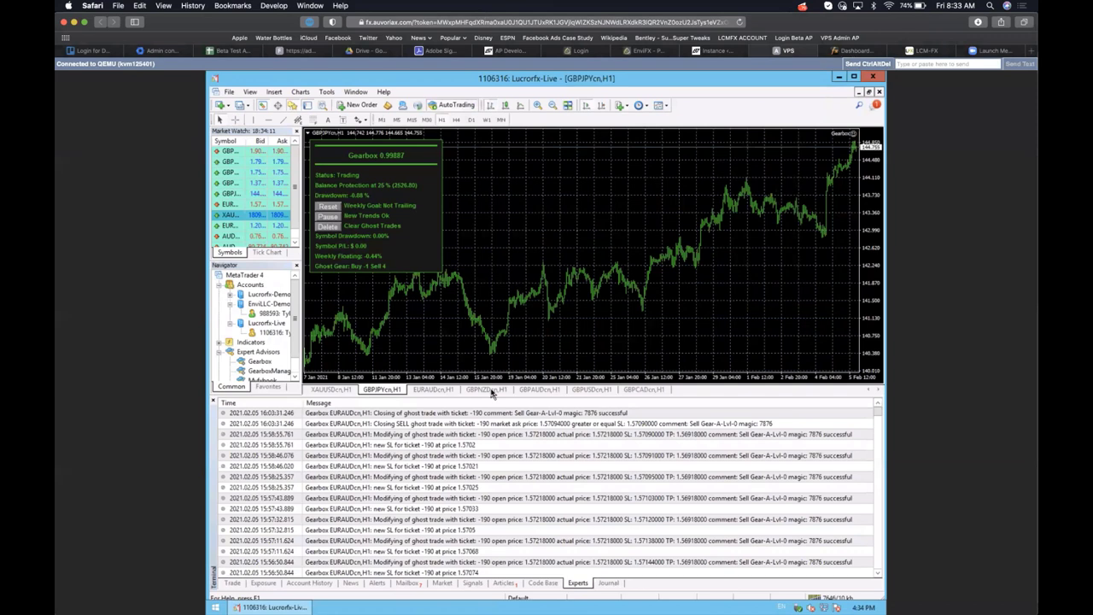
left_click(489, 390)
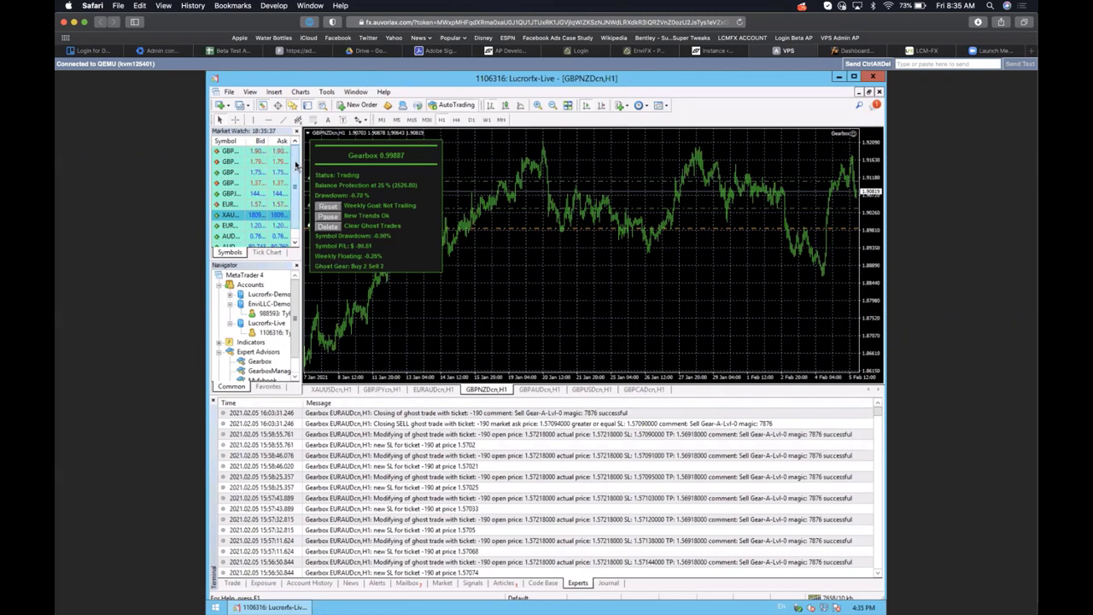
scroll(295, 175, "down", 1)
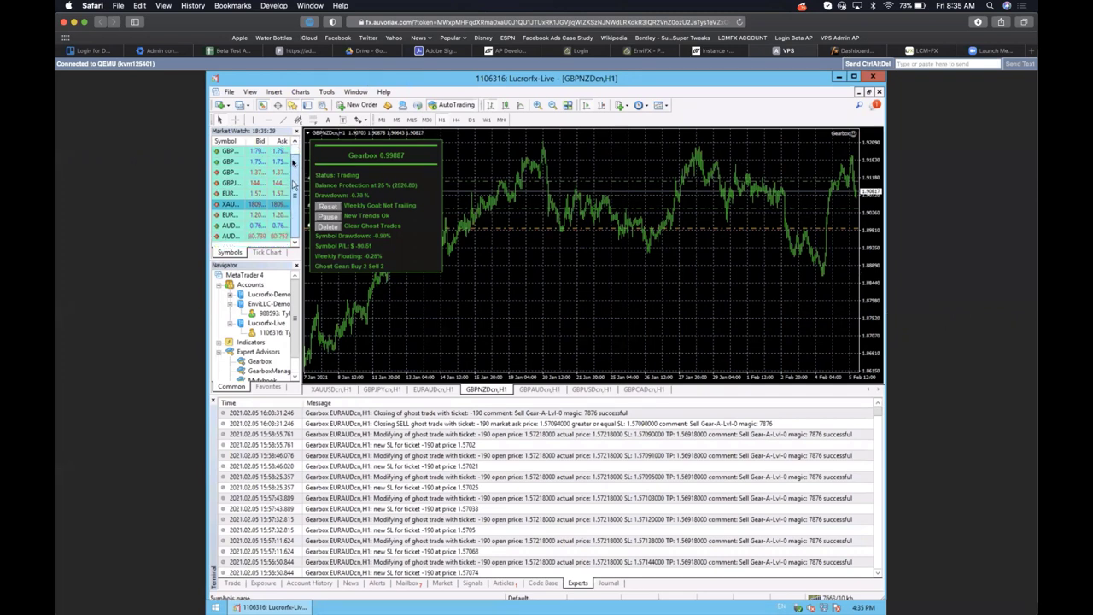
scroll(294, 164, "up", 1)
scroll(289, 156, "up", 1)
scroll(294, 199, "down", 1)
scroll(297, 162, "up", 1)
scroll(298, 183, "down", 1)
scroll(301, 158, "up", 1)
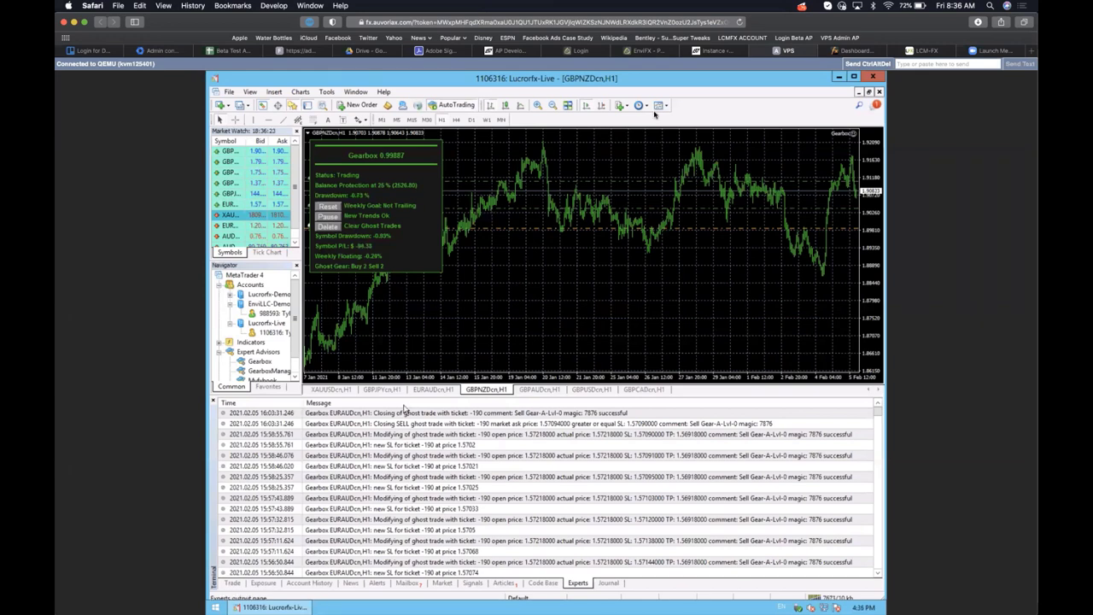
- Switch to the Myfxbook dashboard and open the Gearbox 25 Pairs portfolio
left_click(850, 51)
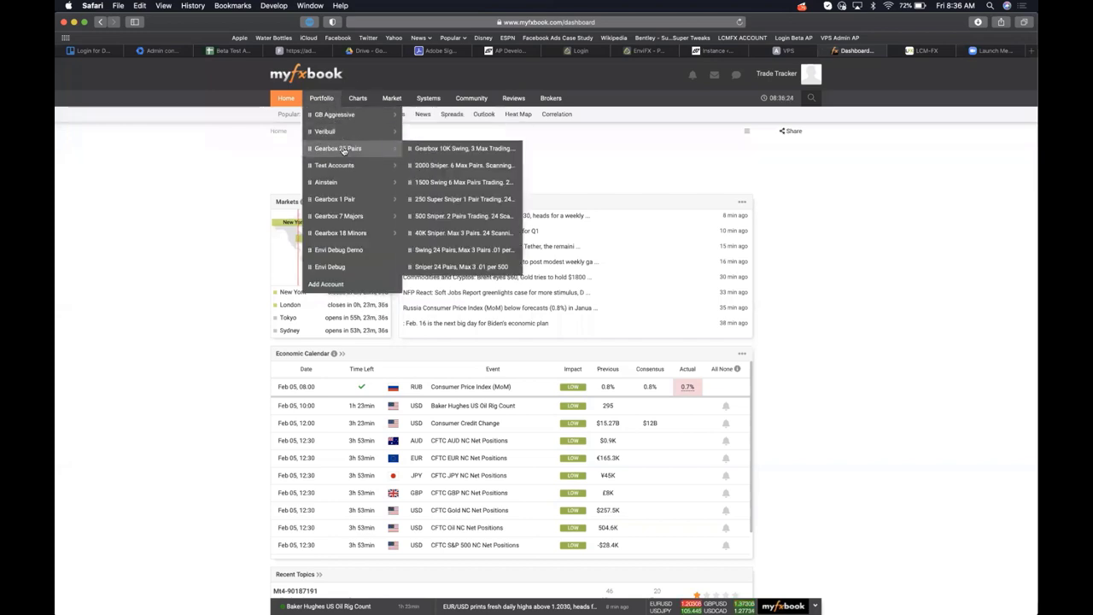
left_click(343, 151)
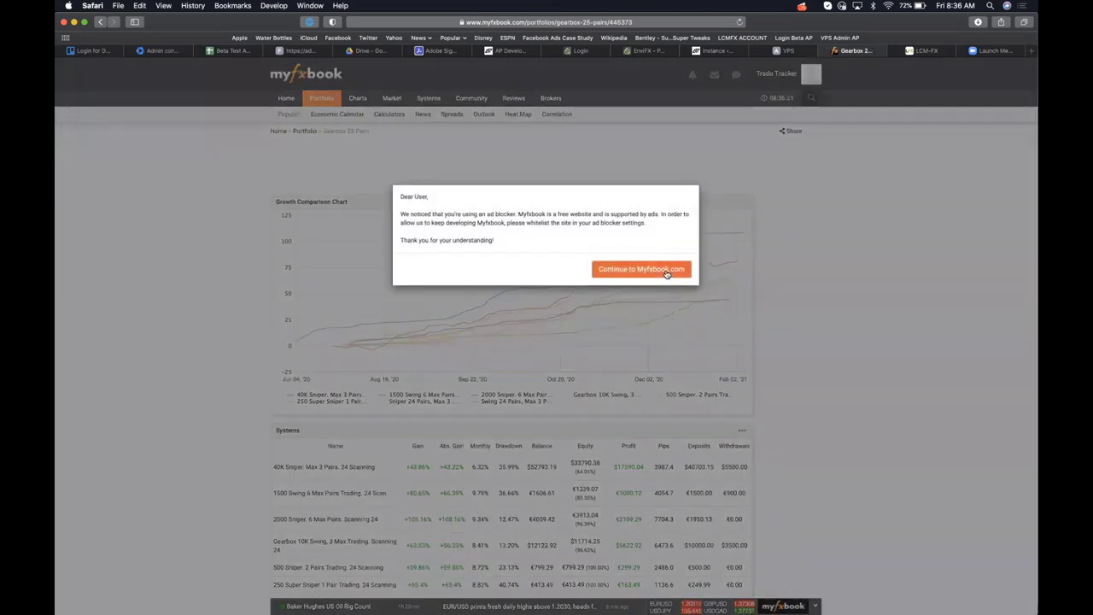
- Dismiss the ad-blocker notice and review the Growth Comparison Chart and Systems table of the Gearbox 25 Pairs portfolio
left_click(672, 272)
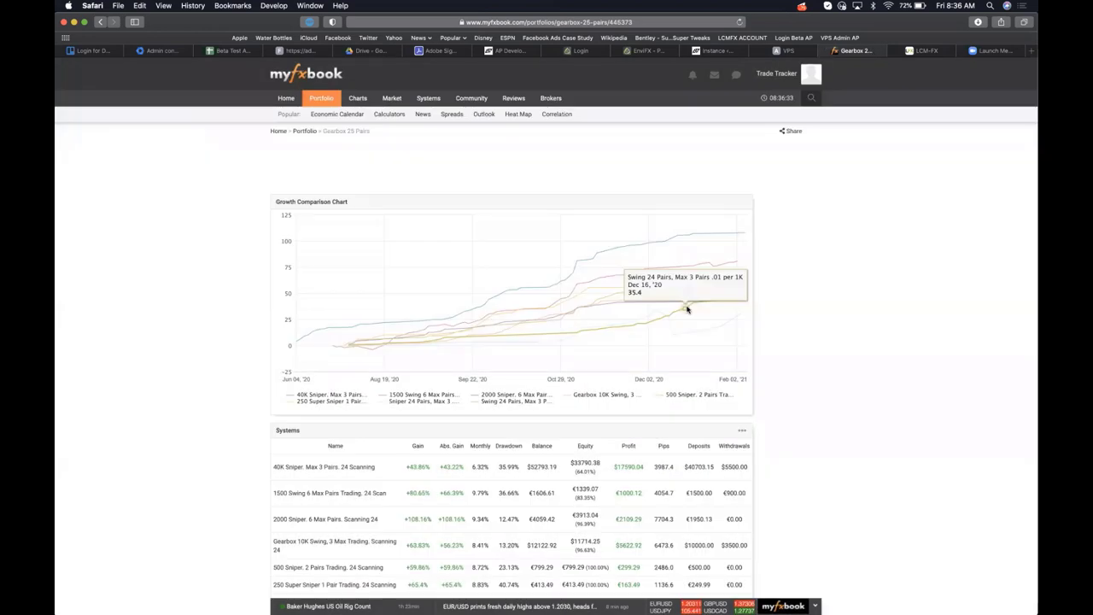
scroll(687, 309, "up", 3)
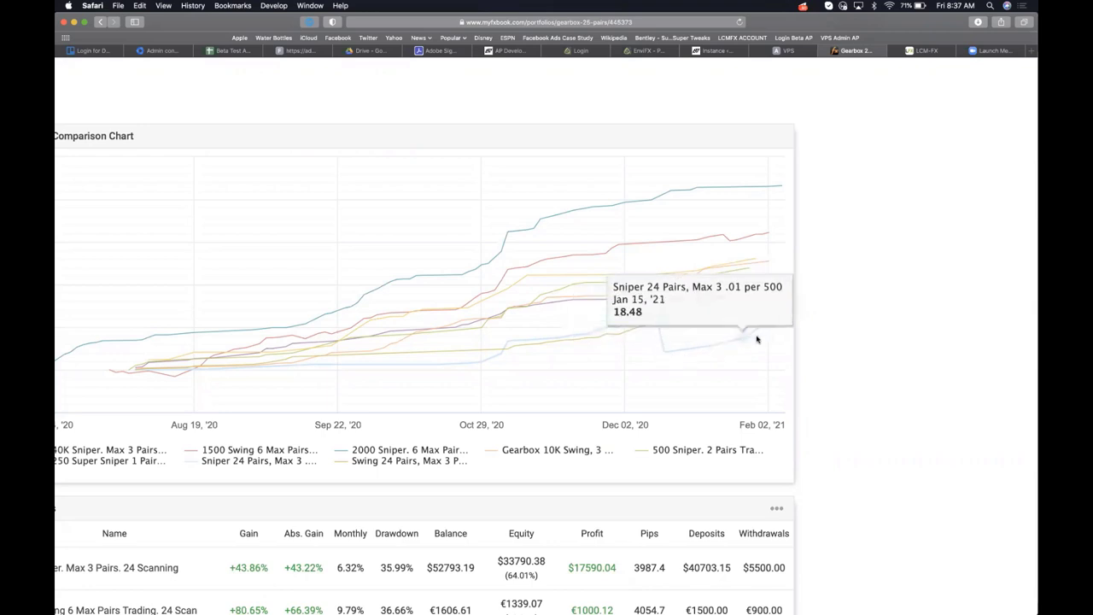
scroll(229, 285, "down", 2)
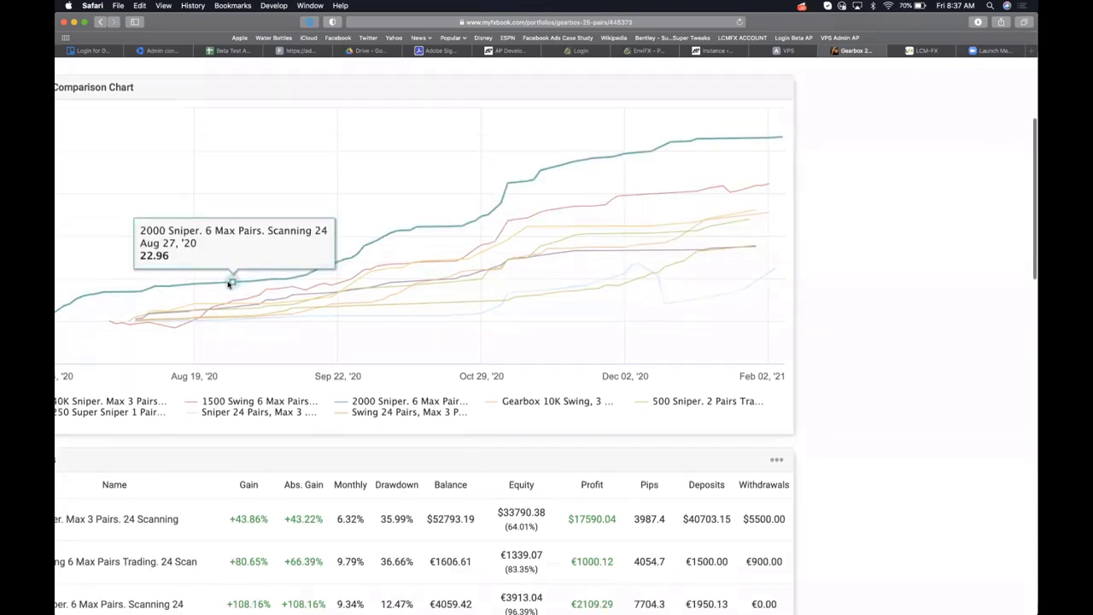
scroll(229, 285, "down", 3)
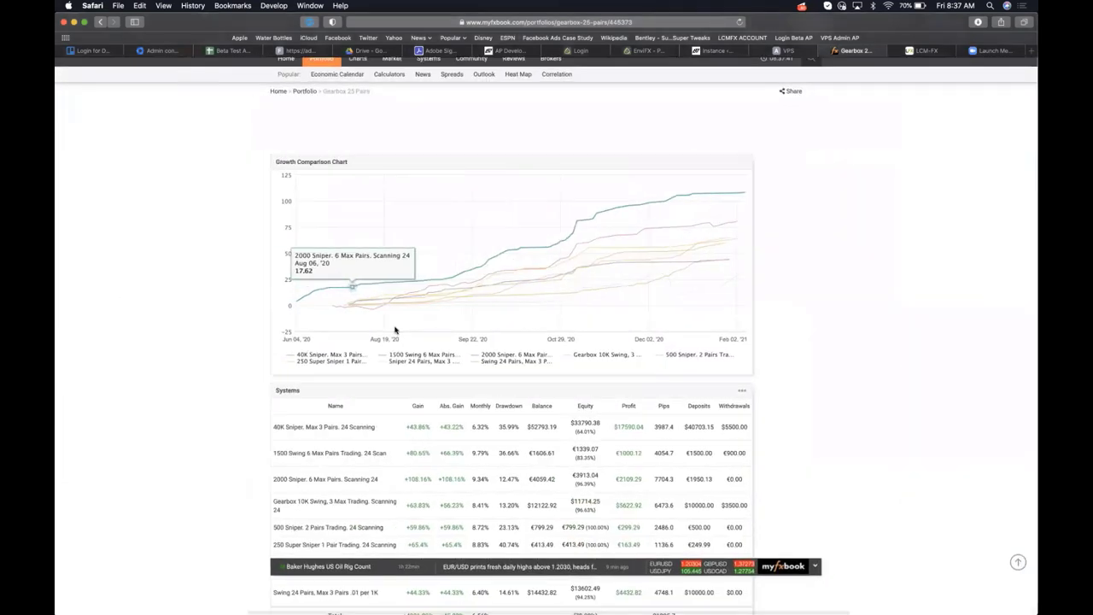
scroll(441, 408, "down", 5)
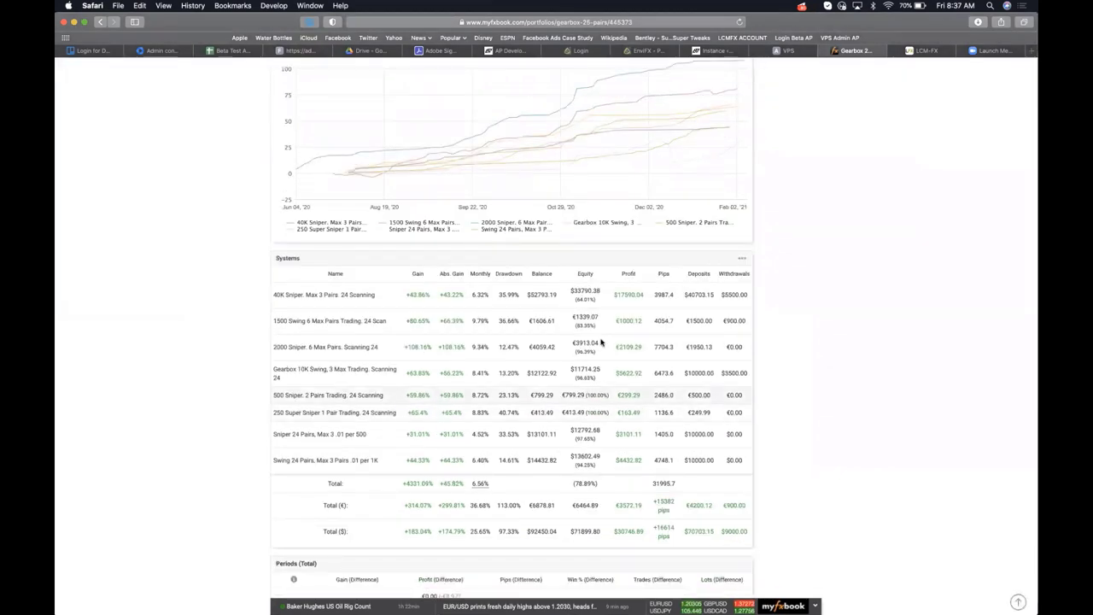
scroll(596, 293, "up", 5)
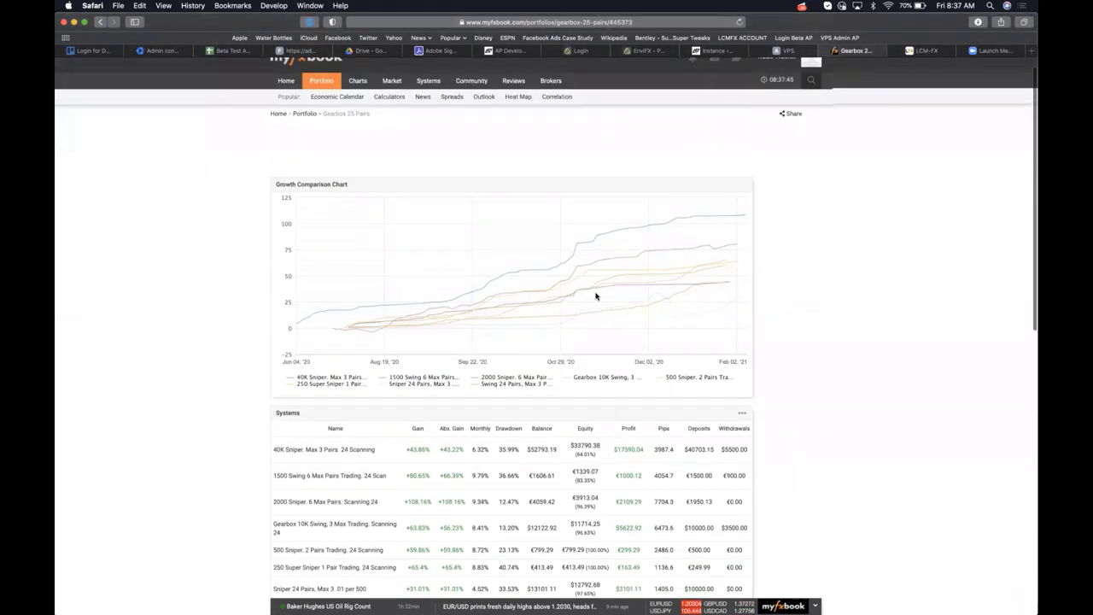
scroll(479, 237, "down", 3)
scroll(479, 236, "down", 1)
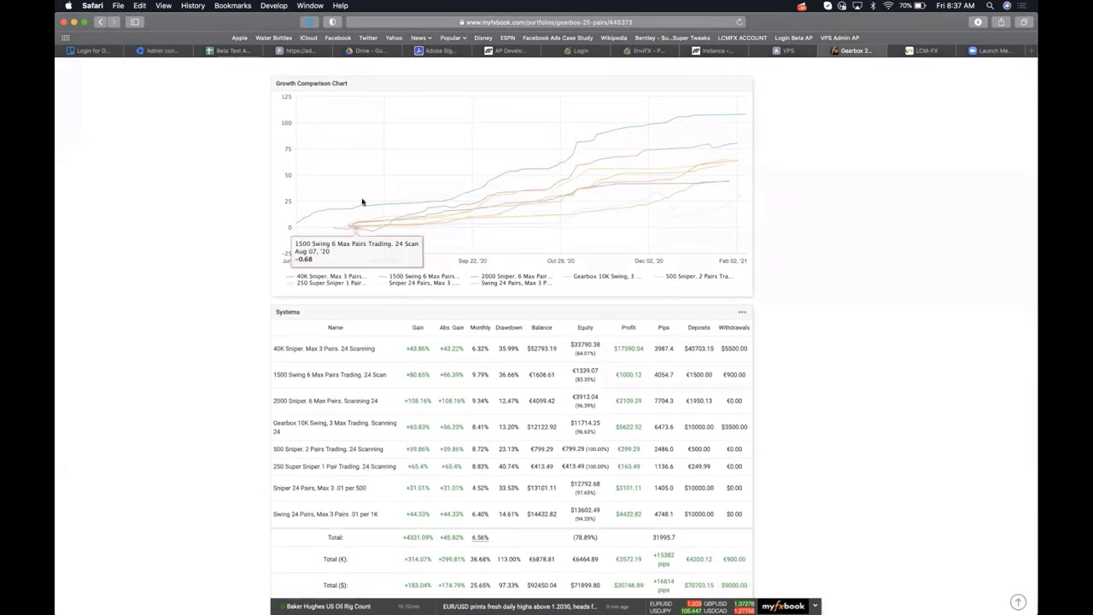
scroll(362, 202, "down", 3)
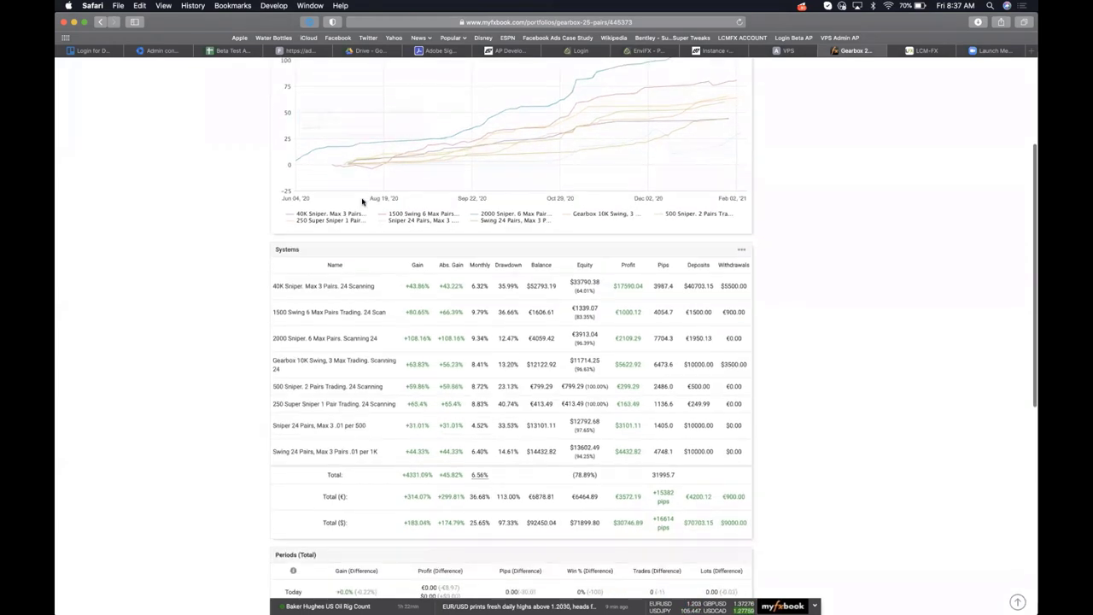
scroll(362, 201, "up", 3)
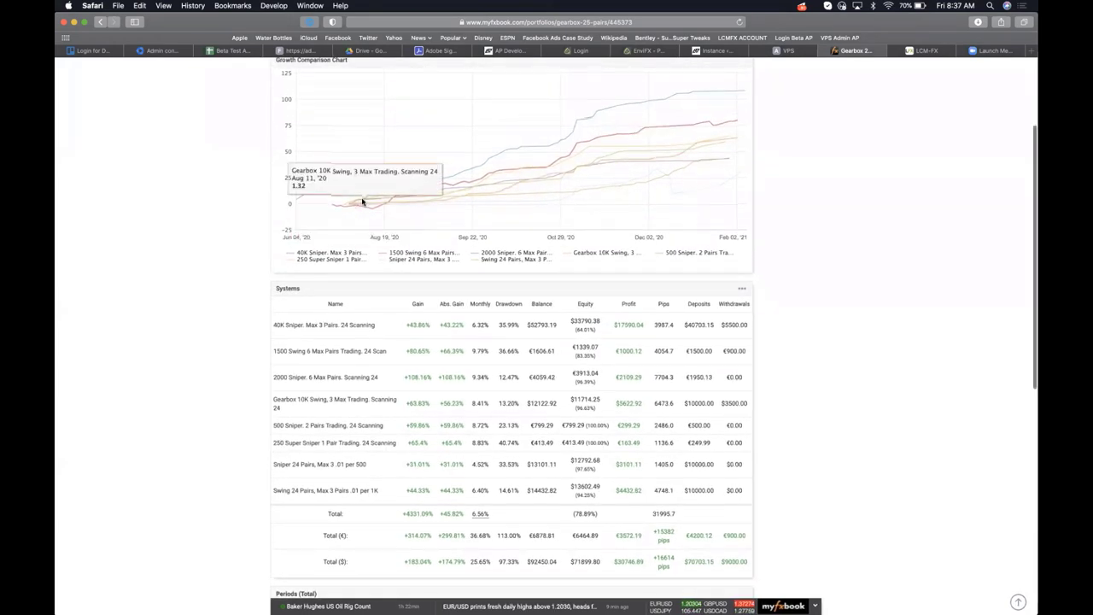
scroll(362, 202, "up", 5)
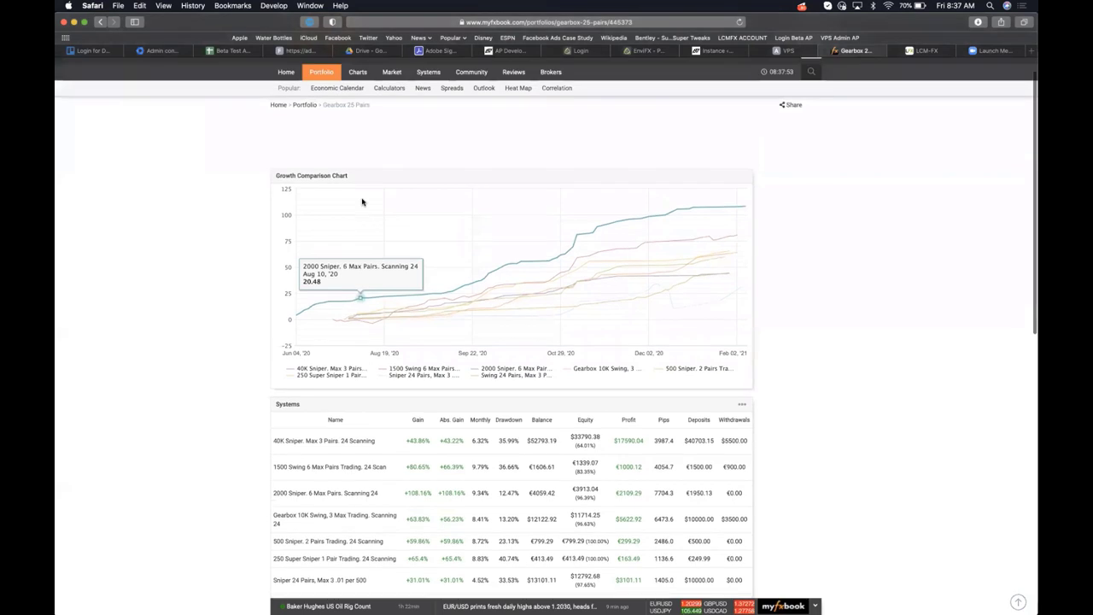
- Open the Gearbox 1 Pair portfolio and bring its full Systems table into view
mouse_move(321, 97)
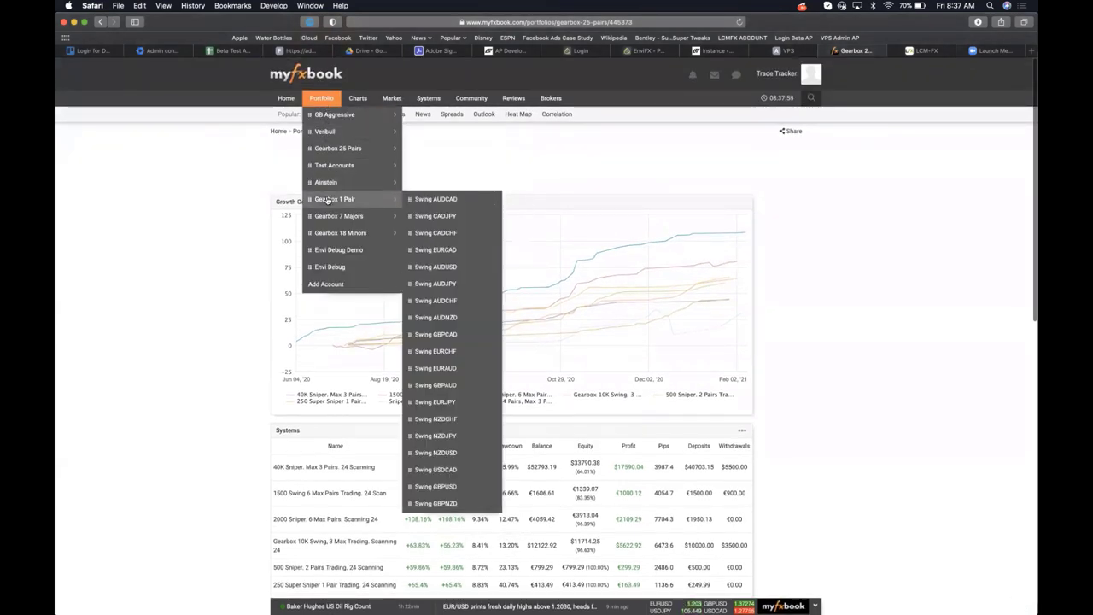
left_click(327, 199)
scroll(549, 317, "down", 2)
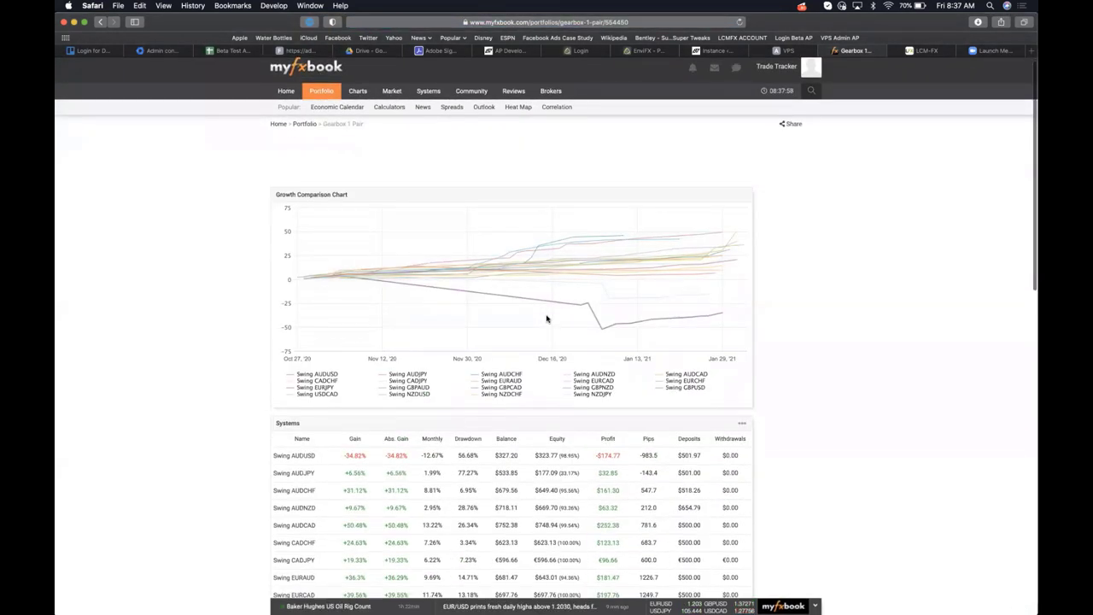
scroll(547, 319, "down", 3)
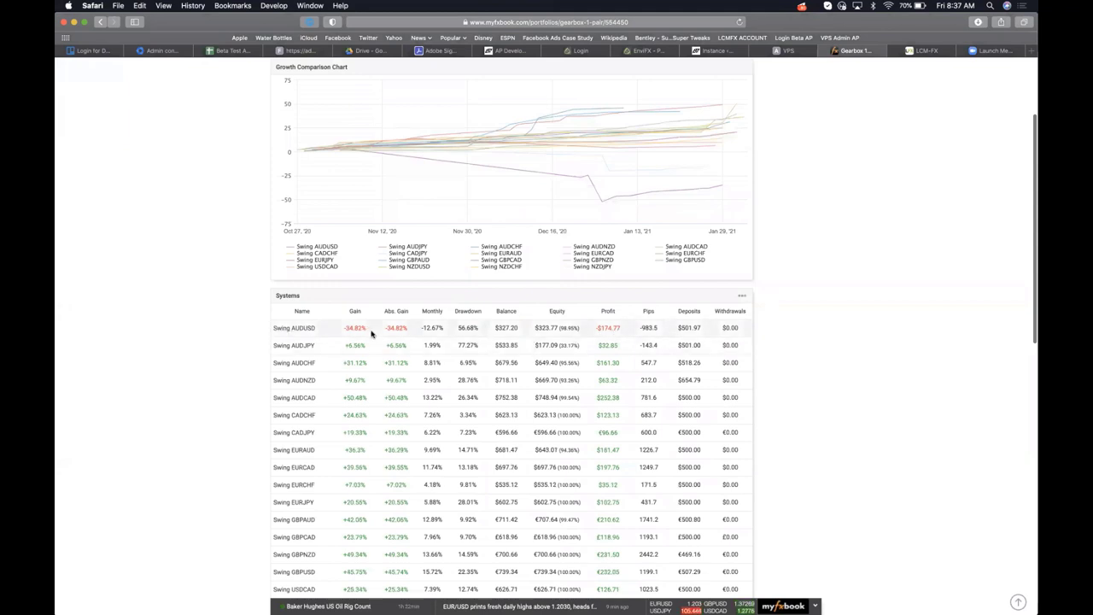
scroll(268, 329, "down", 4)
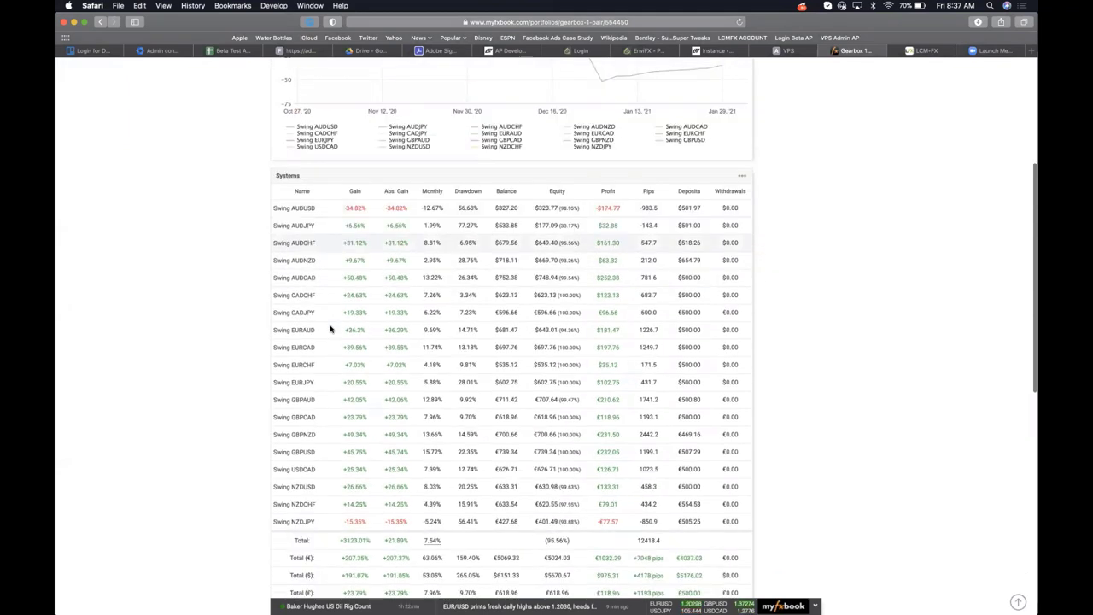
scroll(331, 329, "down", 2)
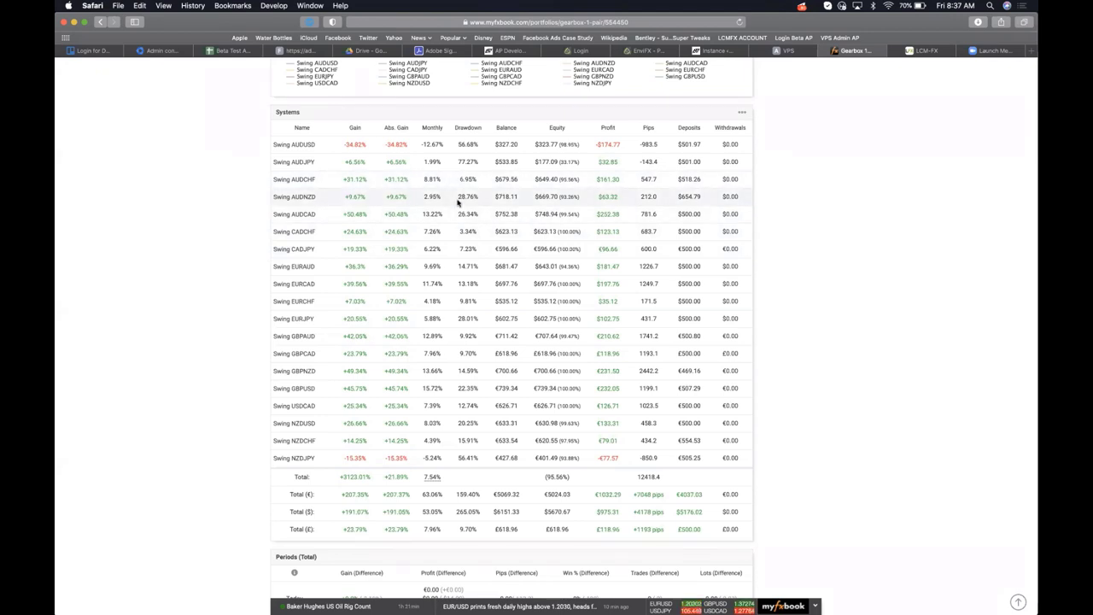
- Compare the deposits and drawdowns of the single-pair systems, highlighting the Drawdown value of Swing AUDCAD
left_click_drag(705, 196, 680, 142)
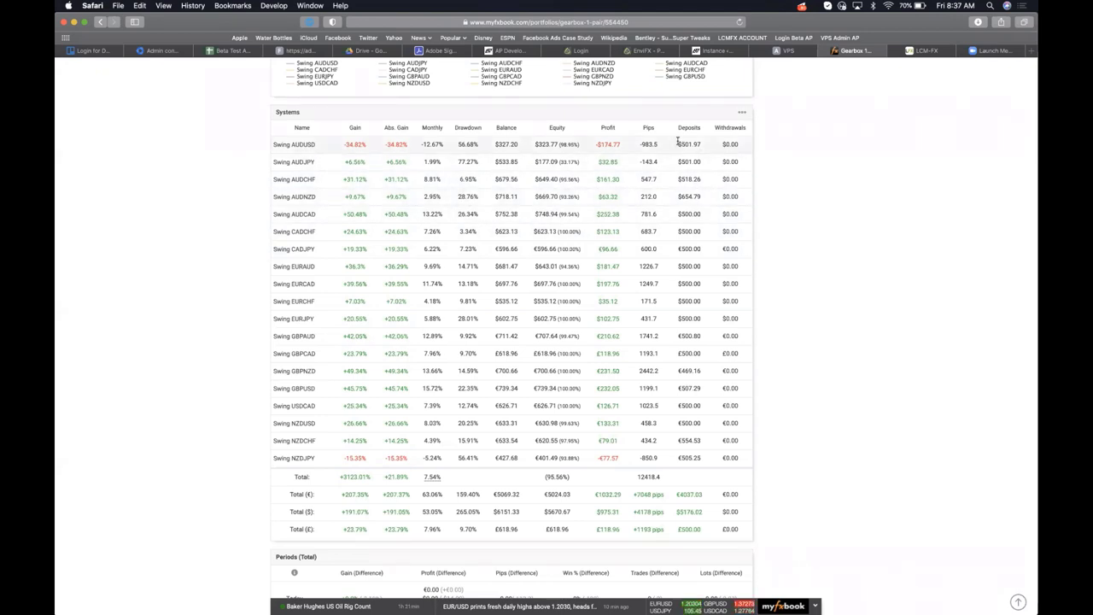
left_click_drag(708, 390, 706, 435)
left_click(706, 436)
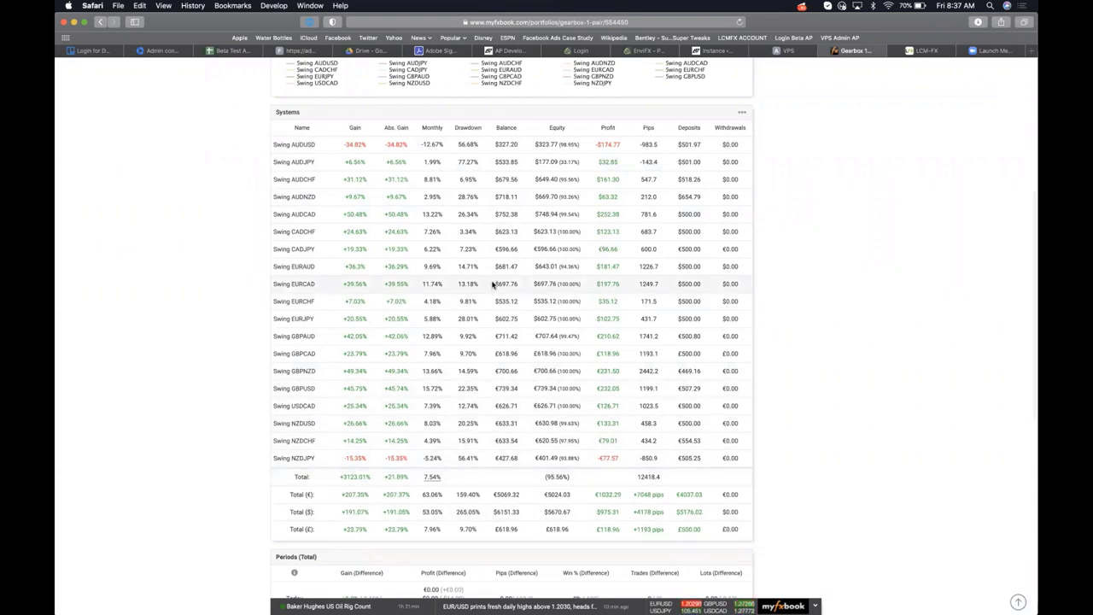
scroll(492, 285, "up", 1)
scroll(492, 284, "up", 3)
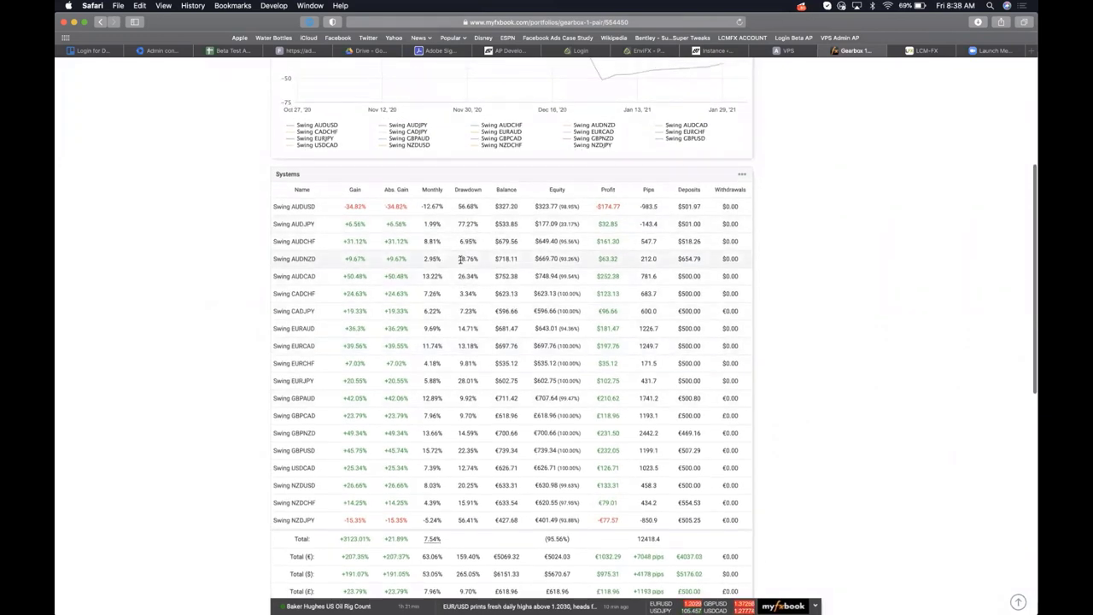
left_click_drag(459, 257, 479, 277)
- Switch to the symbol gear table in Preview, shrink the selection frame to a narrow strip, and move it onto the AUDCAD and EURJPY rows
key("ctrl+Up")
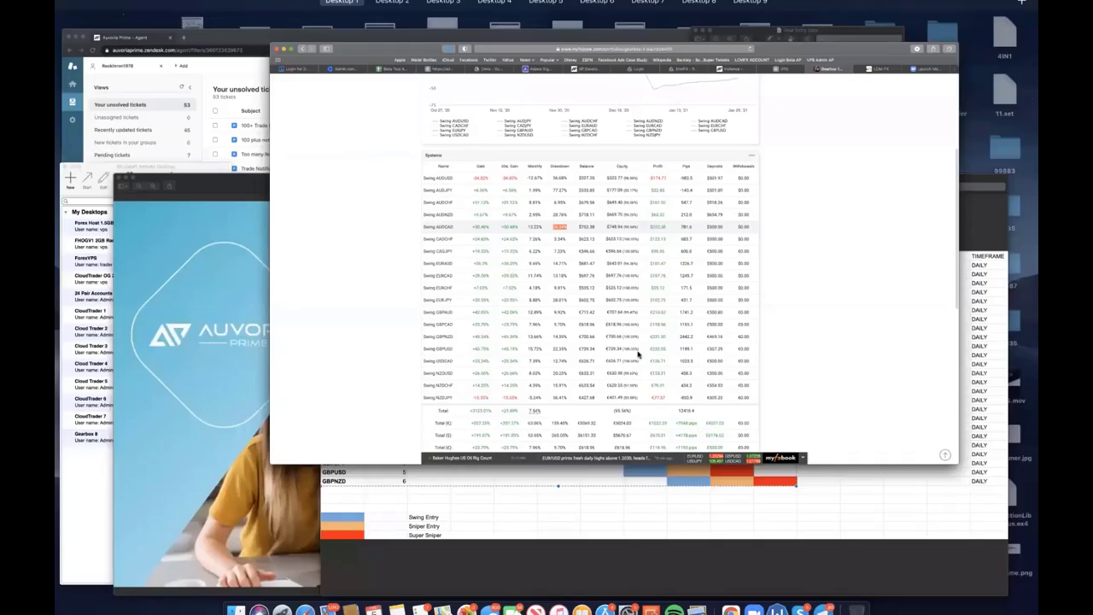
left_click(769, 462)
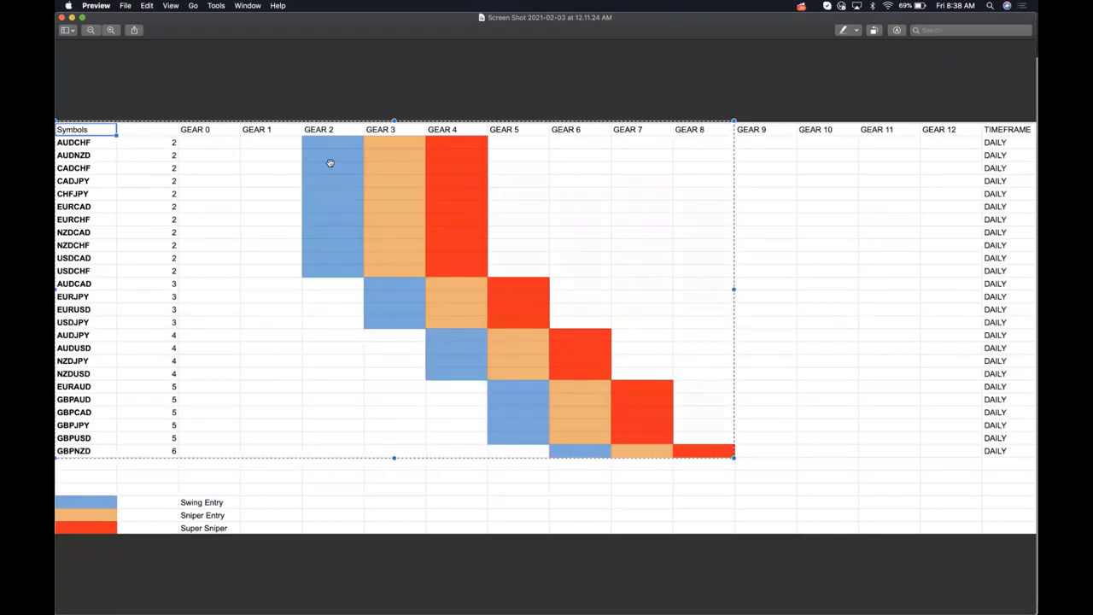
left_click_drag(393, 123, 411, 427)
left_click_drag(409, 361, 406, 307)
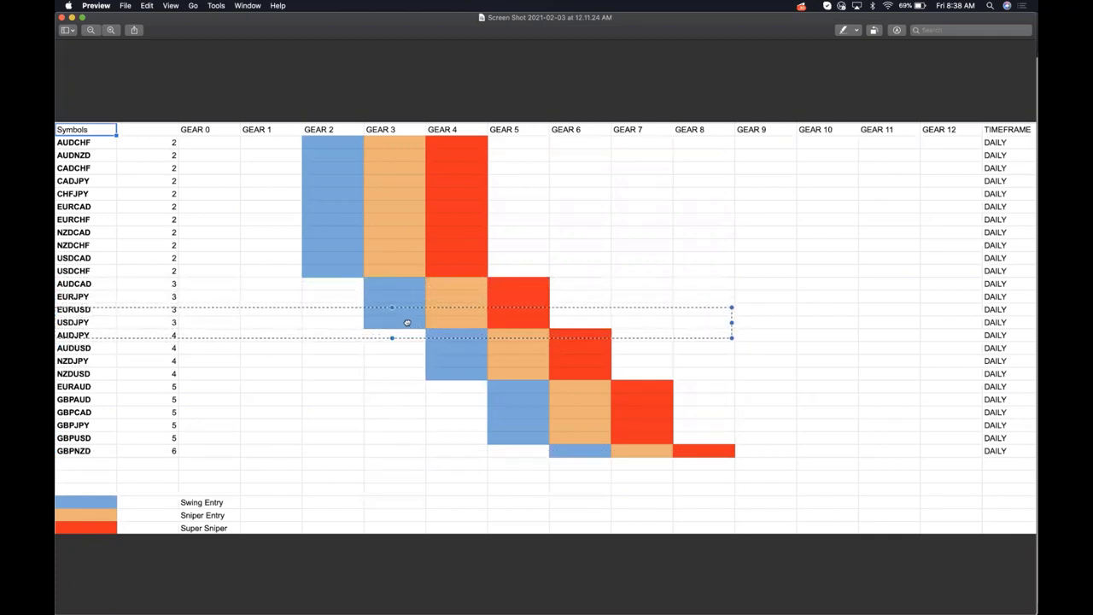
left_click_drag(408, 322, 410, 191)
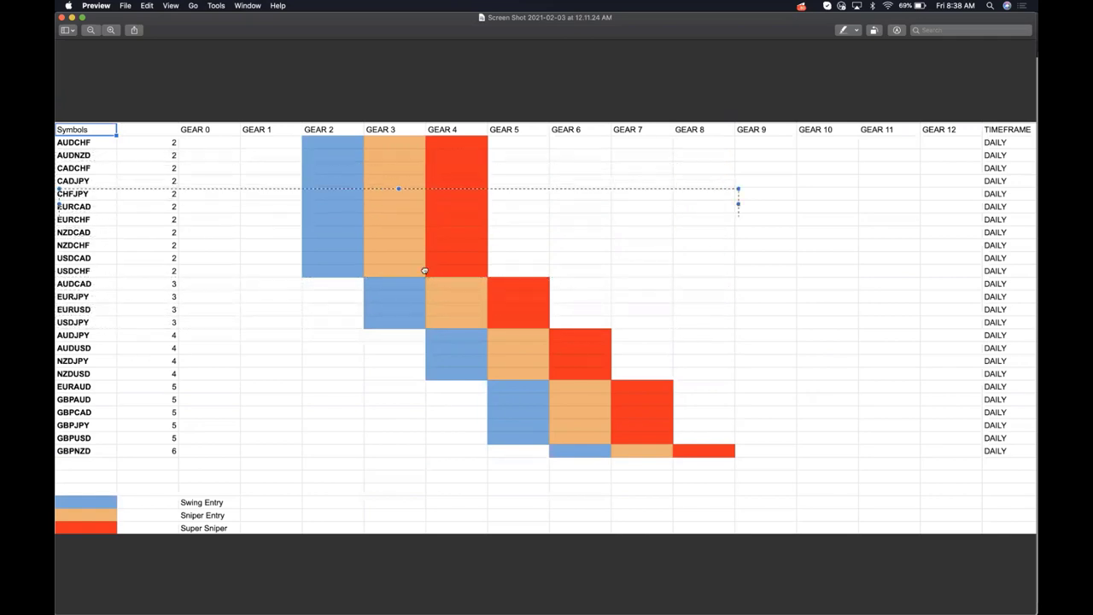
left_click_drag(425, 271, 349, 293)
- Return to the Gearbox 1 Pair portfolio on Myfxbook and examine the drawdown and gain of each system
key("ctrl+Up")
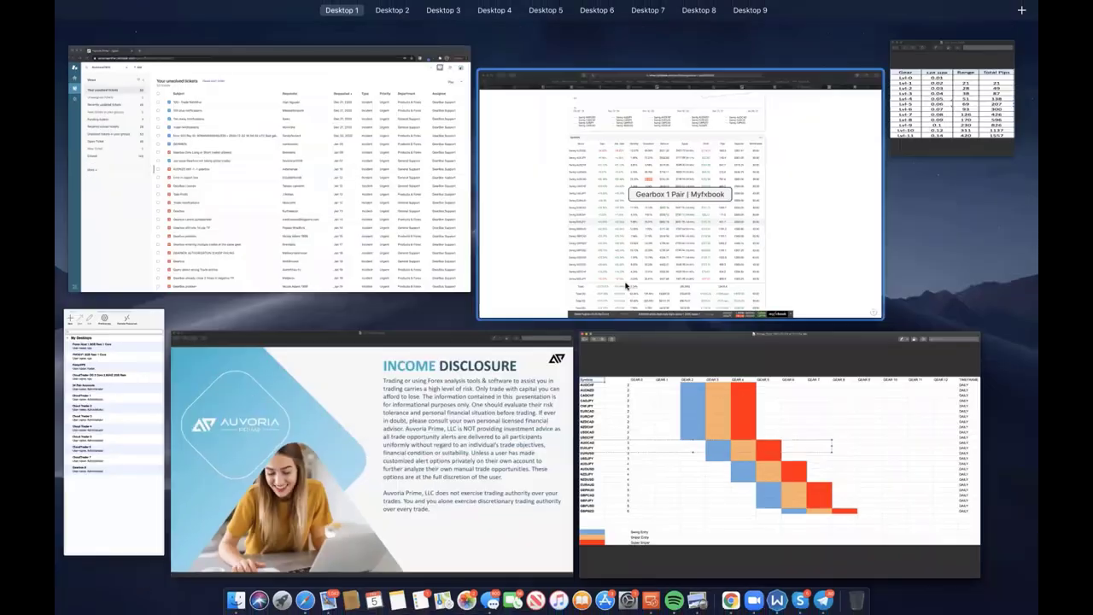
left_click(626, 286)
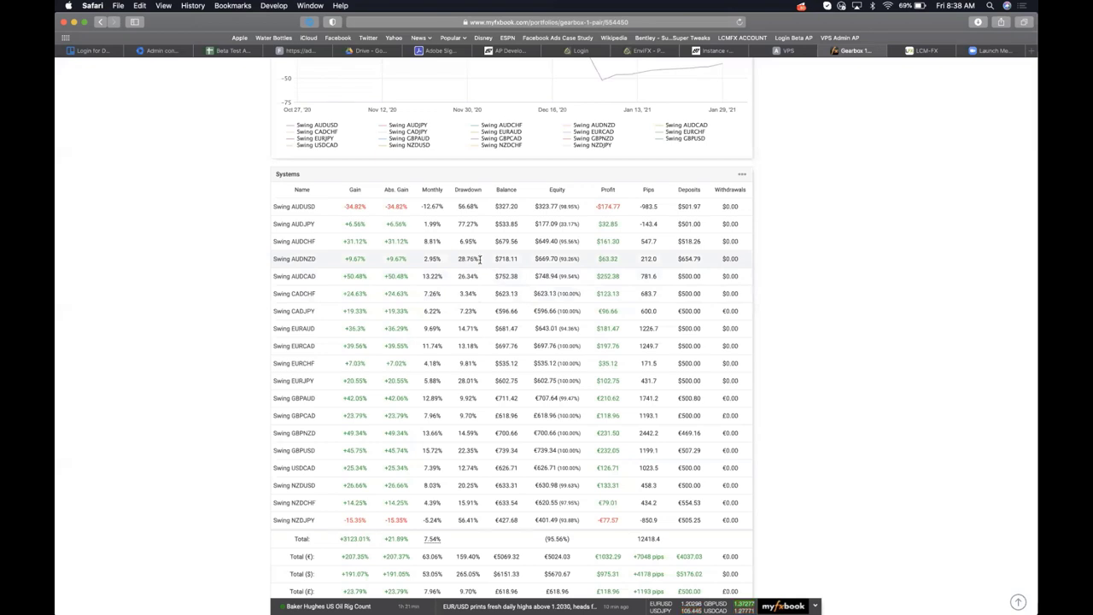
double_click(468, 255)
left_click(479, 257)
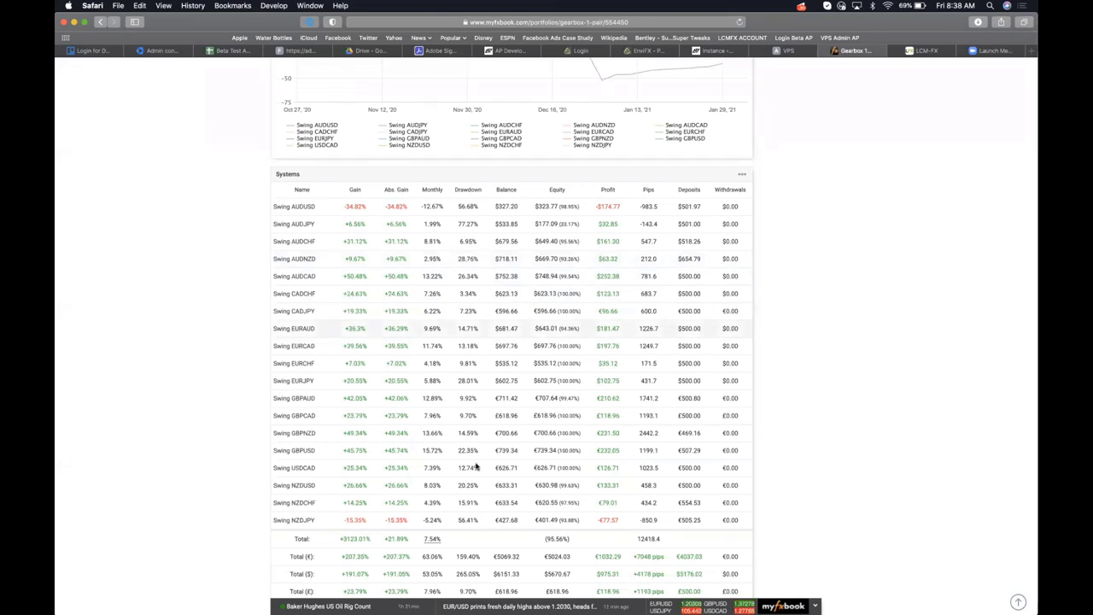
scroll(463, 519, "down", 1)
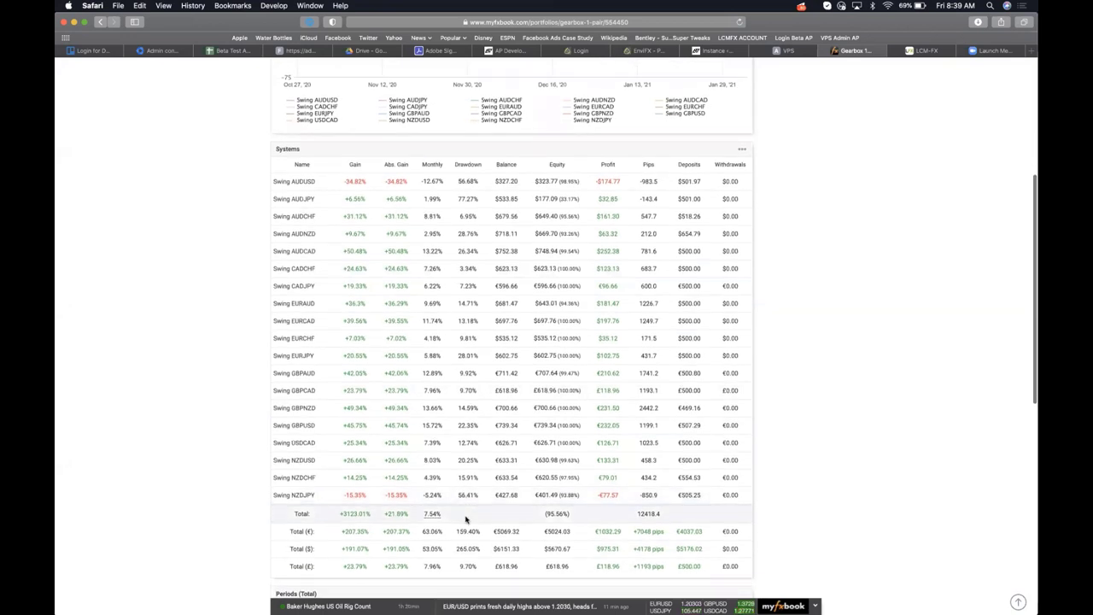
scroll(465, 519, "up", 2)
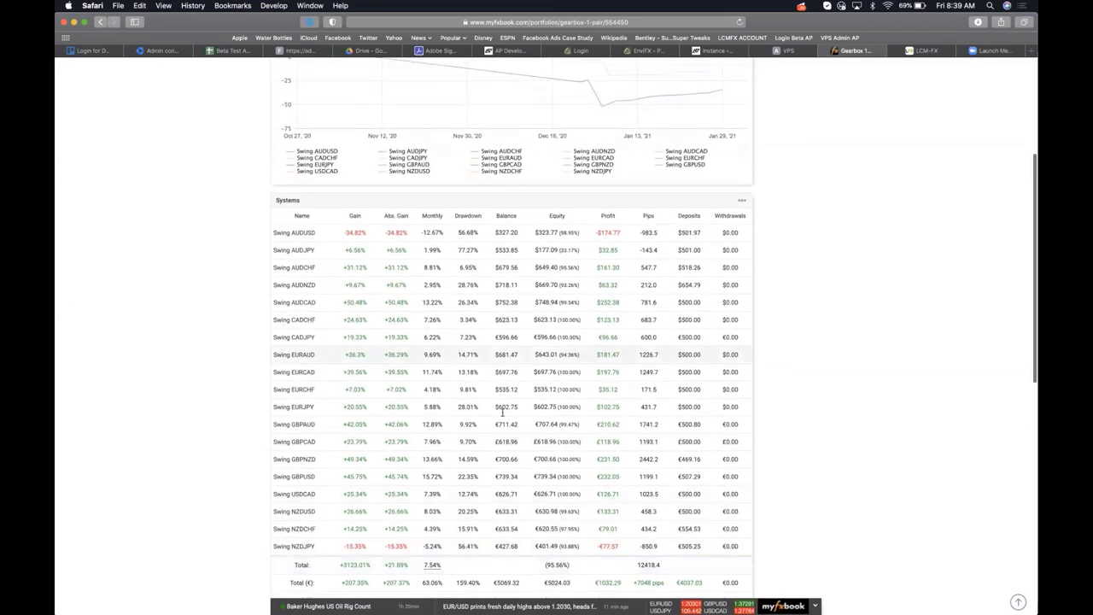
scroll(509, 385, "up", 5)
scroll(452, 257, "down", 5)
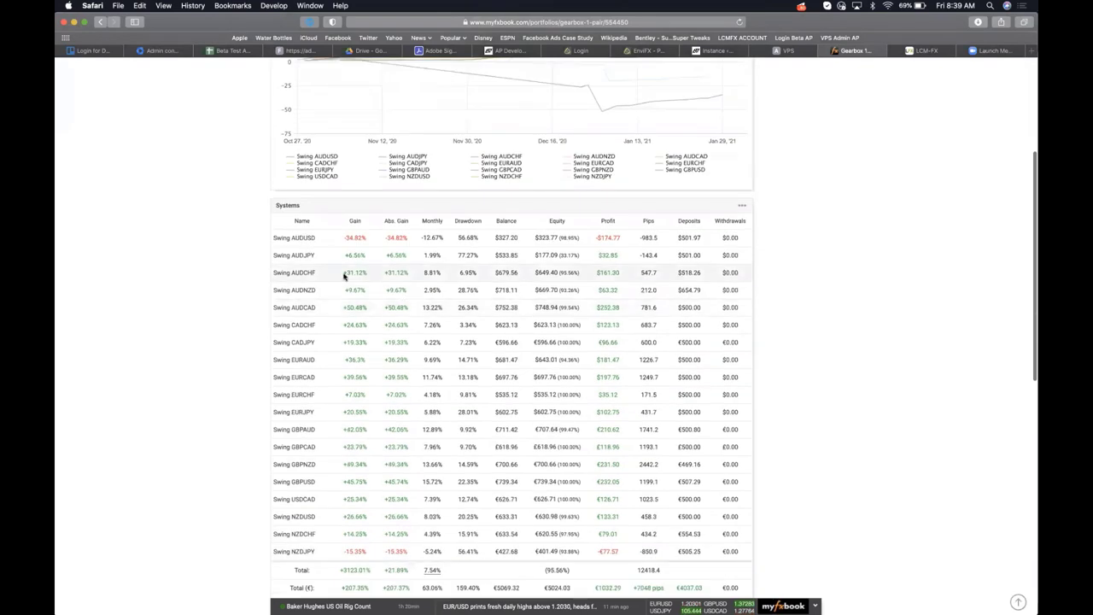
scroll(318, 240, "down", 1)
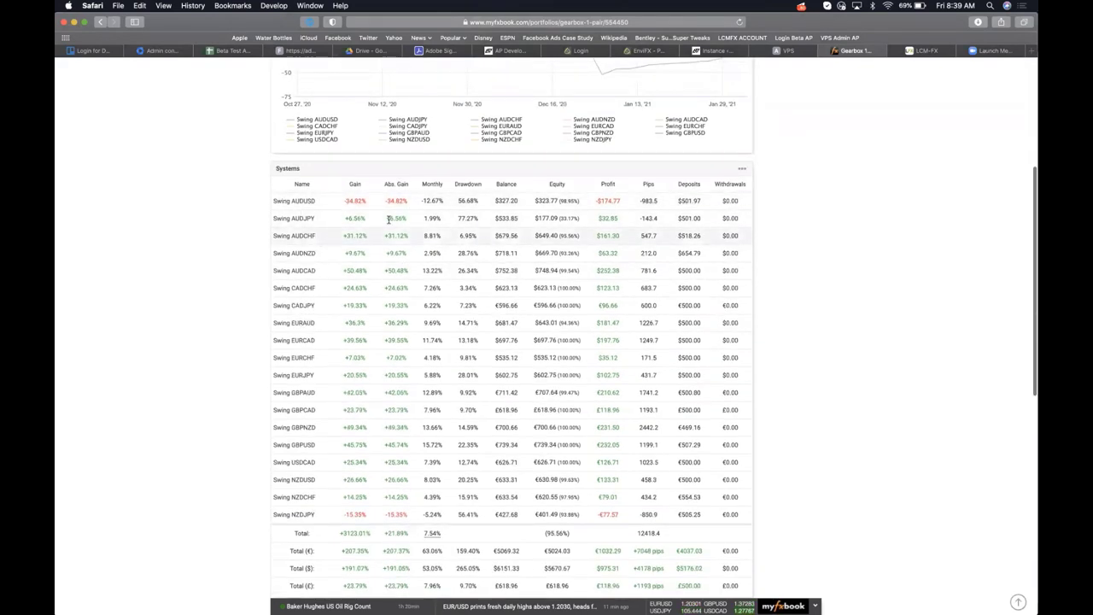
scroll(388, 219, "down", 3)
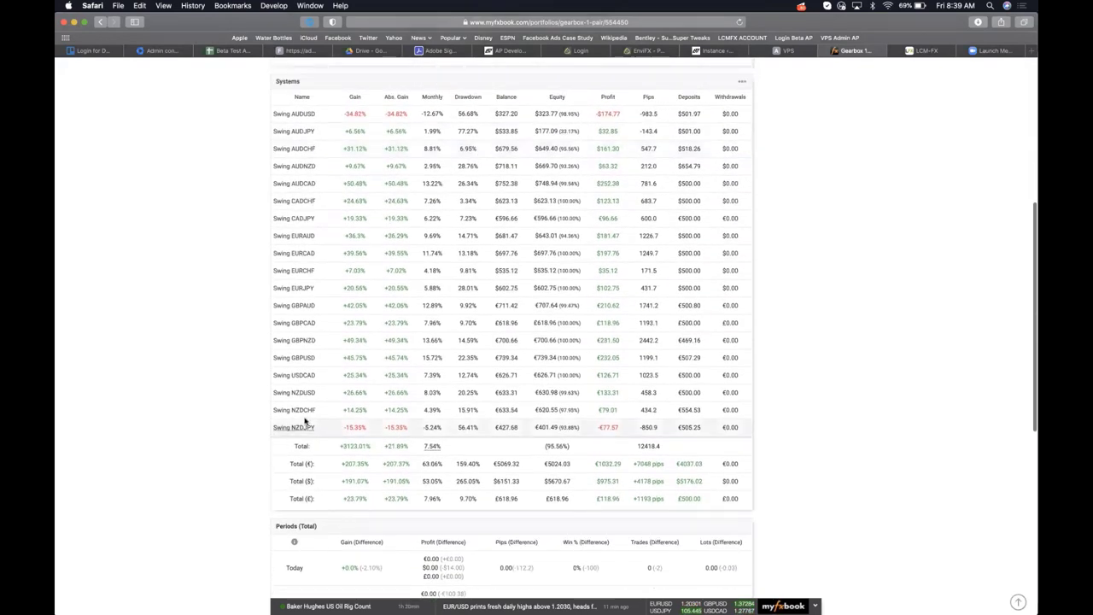
- Bring the symbol gear table back up in Preview and frame the Gear 2 and Gear 3 cells of the AUDJPY to NZDUSD rows
key("ctrl+Up")
left_click(641, 434)
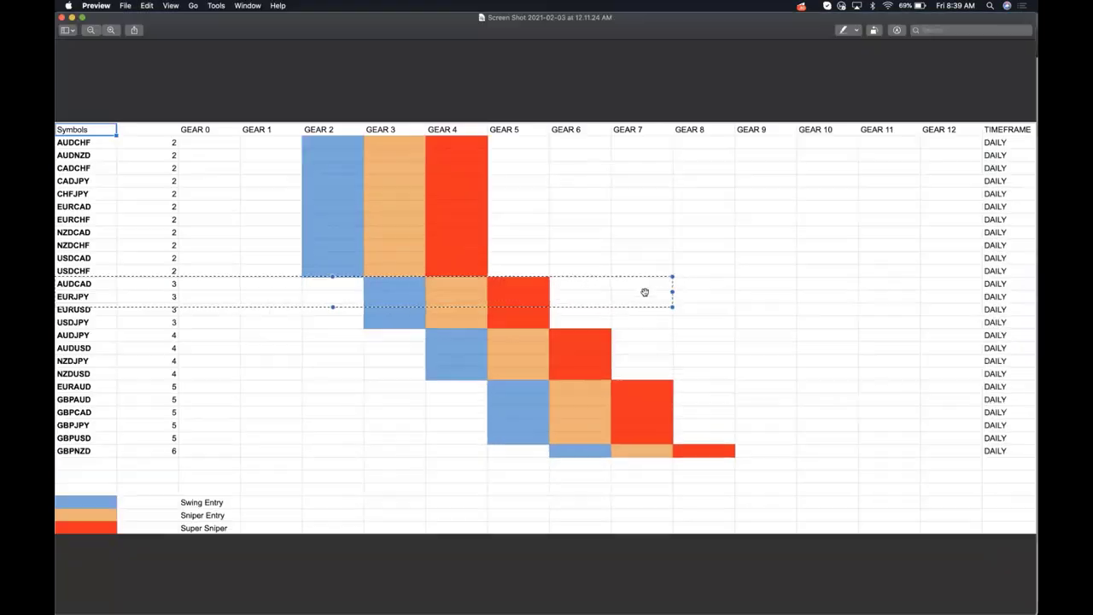
left_click_drag(671, 293, 345, 295)
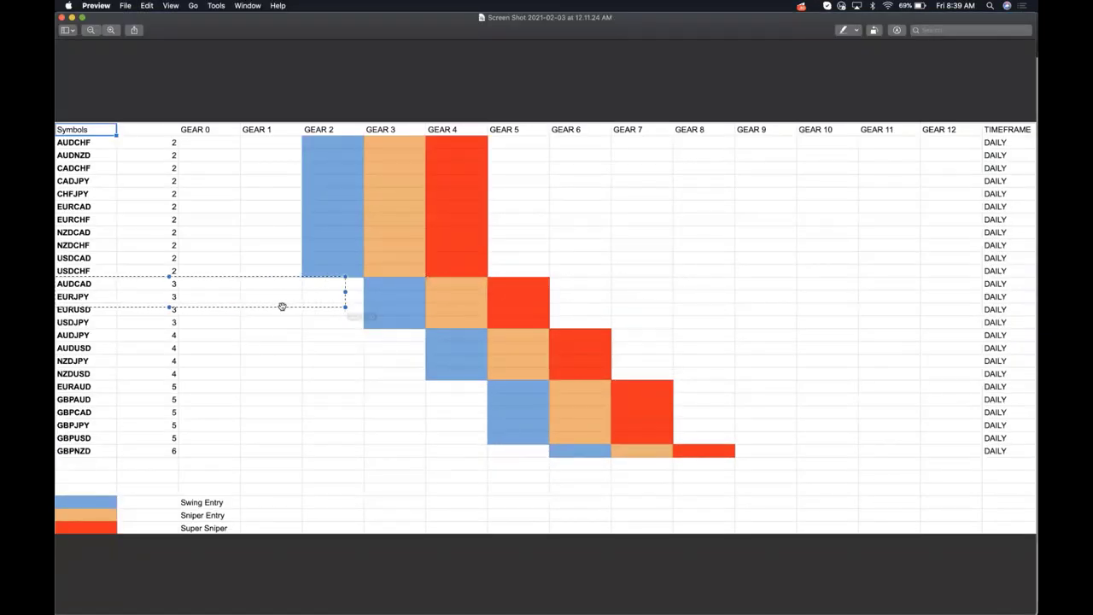
left_click_drag(281, 307, 355, 381)
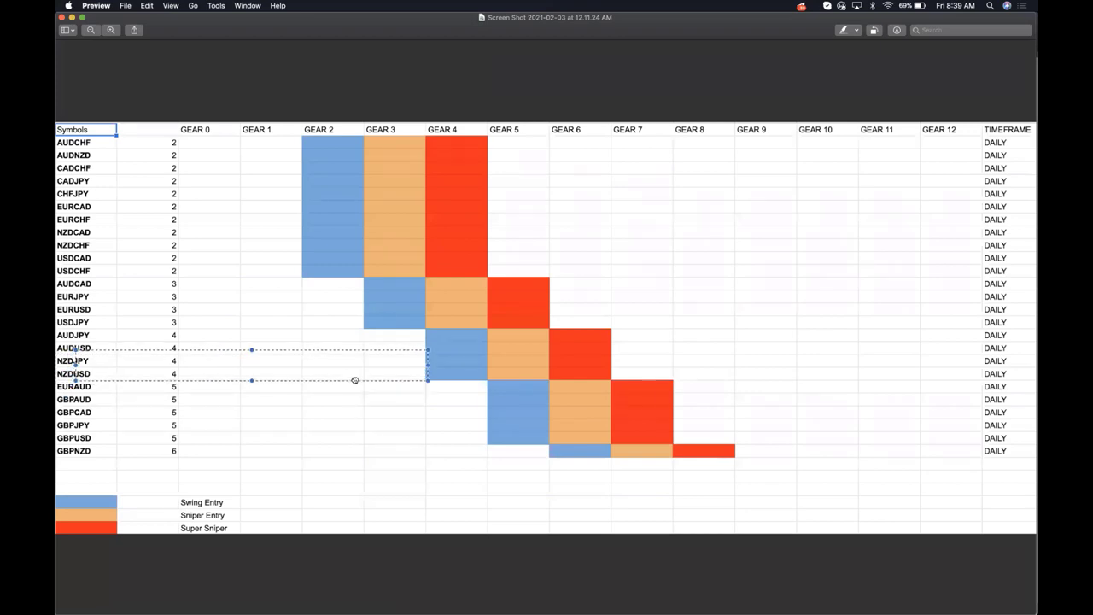
left_click_drag(77, 366, 333, 384)
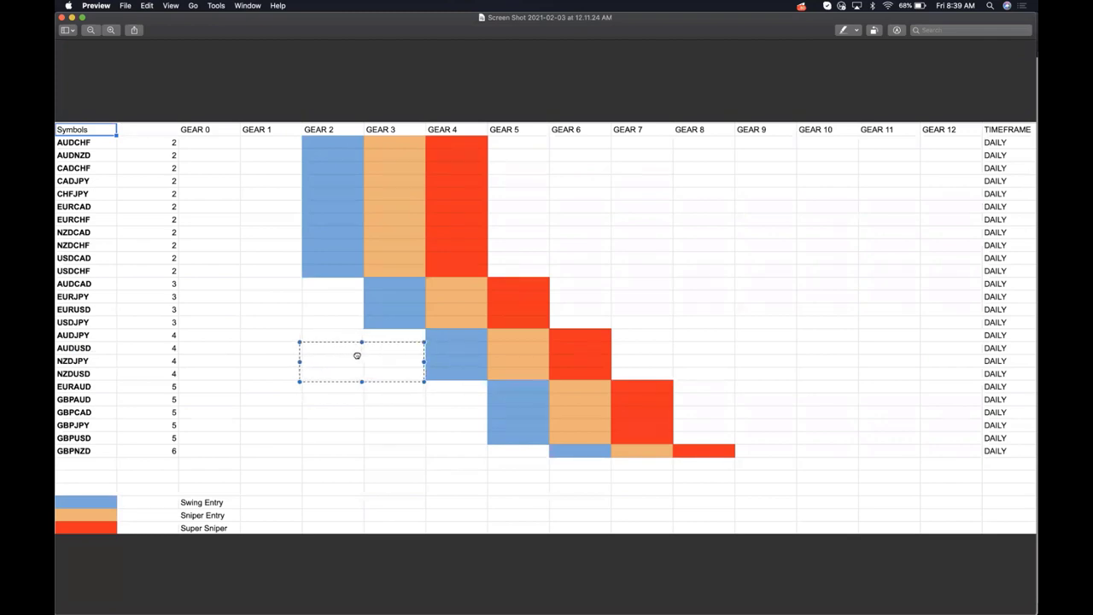
left_click_drag(468, 363, 346, 334)
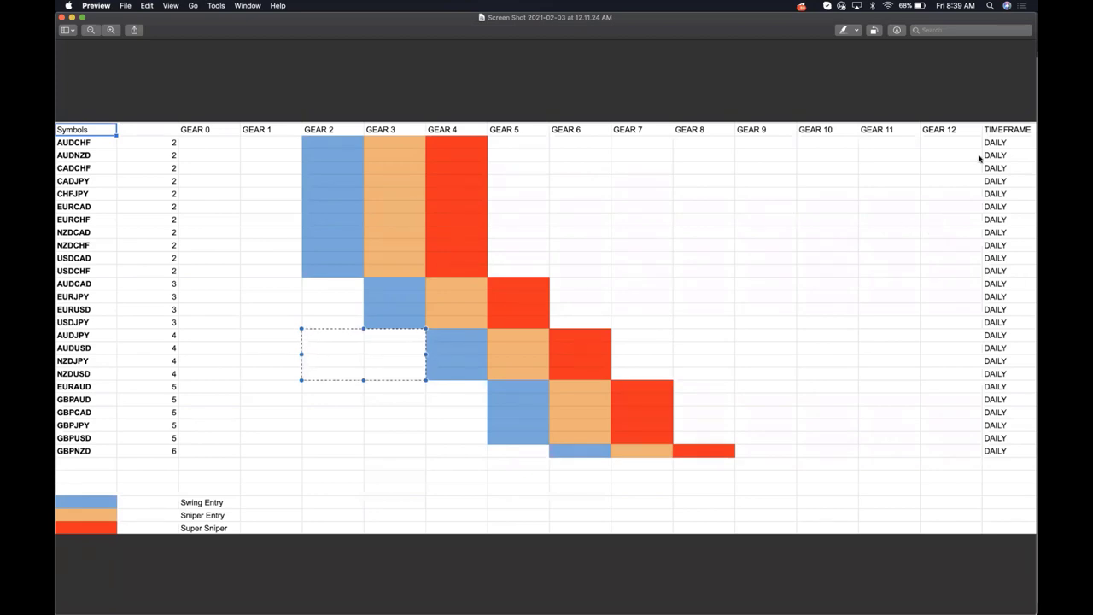
- Switch to the VPS MetaTrader session in Safari and open a new chart for AUDUSD
key("ctrl+Up")
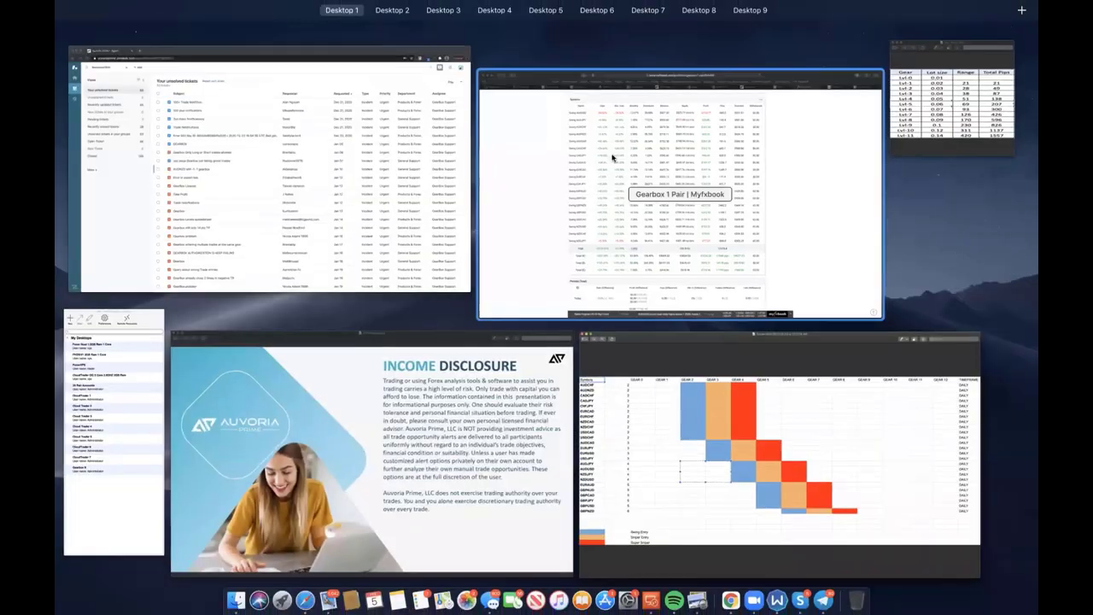
left_click(662, 126)
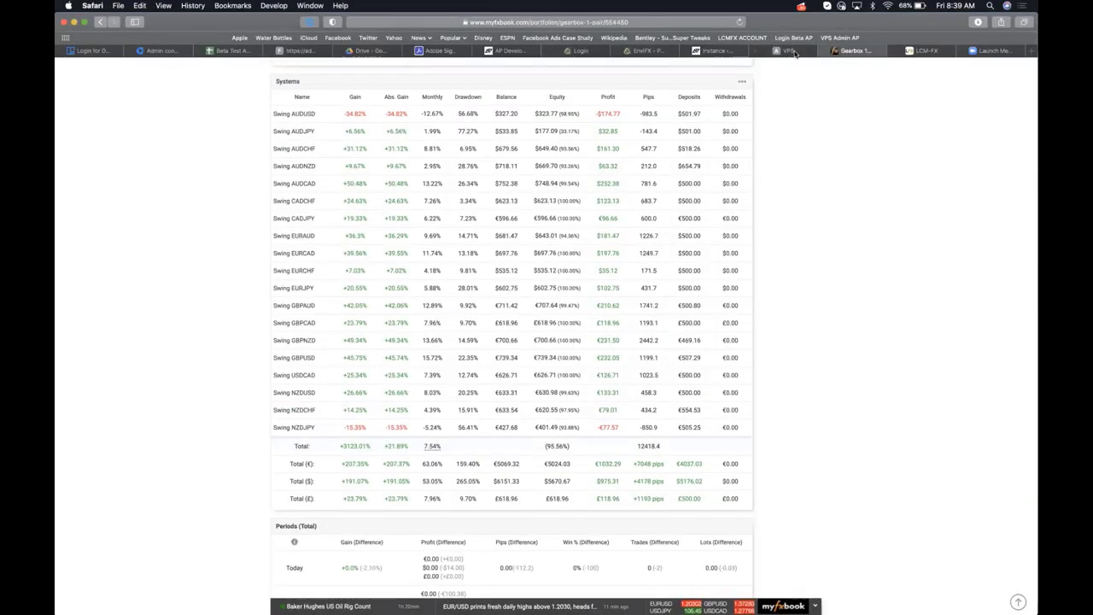
key("ctrl+shift+Tab")
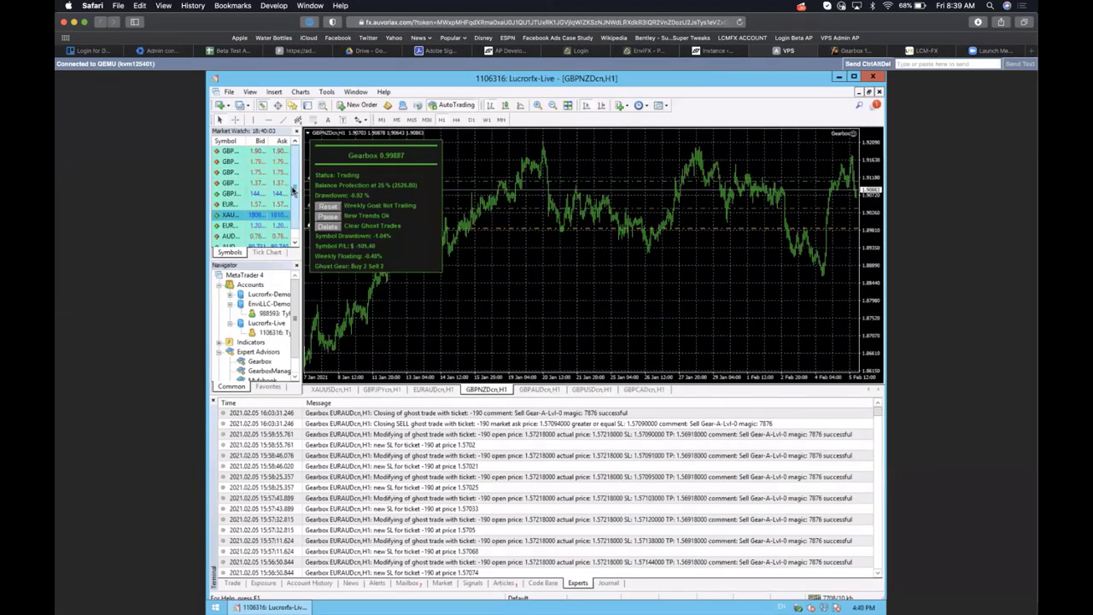
scroll(274, 209, "down", 1)
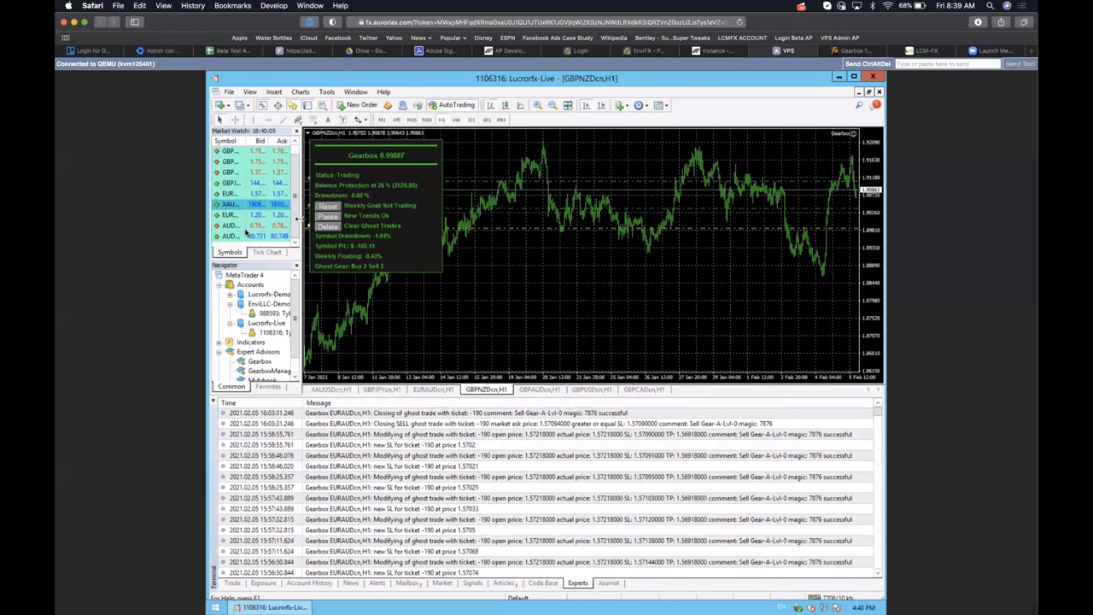
right_click(248, 225)
left_click(257, 244)
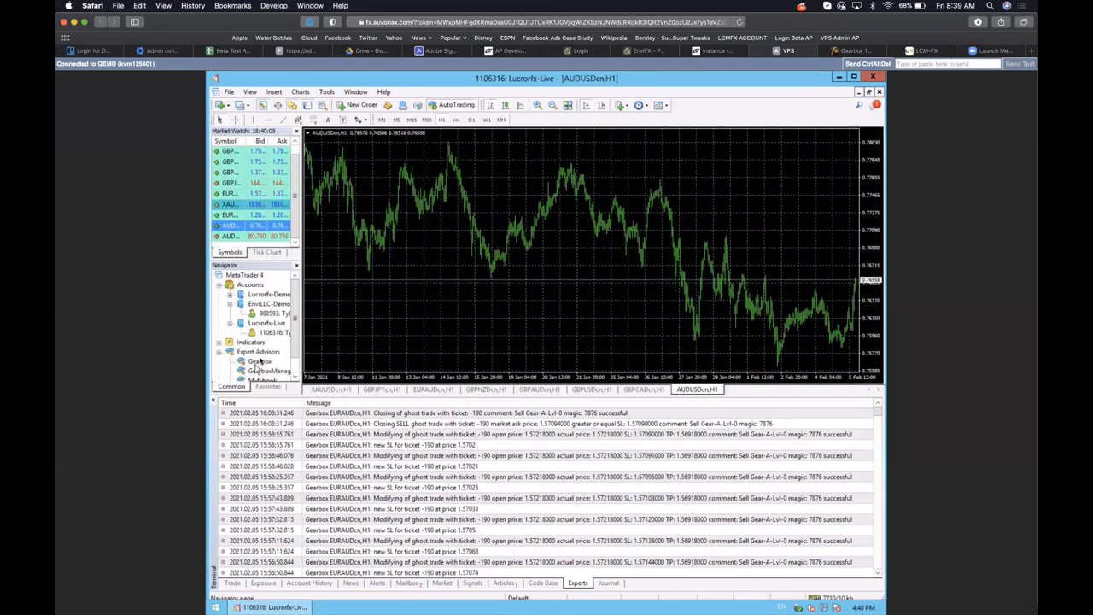
- Add the Gearbox expert to the AUDUSD chart with DLL imports allowed, and bring up its Only Gears Above input
left_click_drag(435, 225, 439, 225)
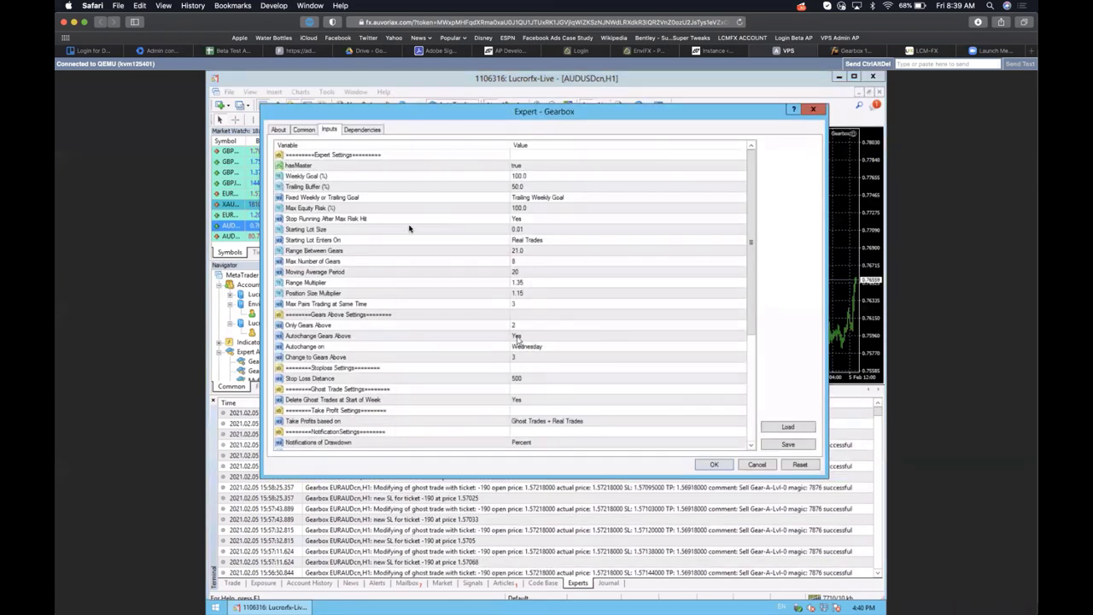
left_click(306, 132)
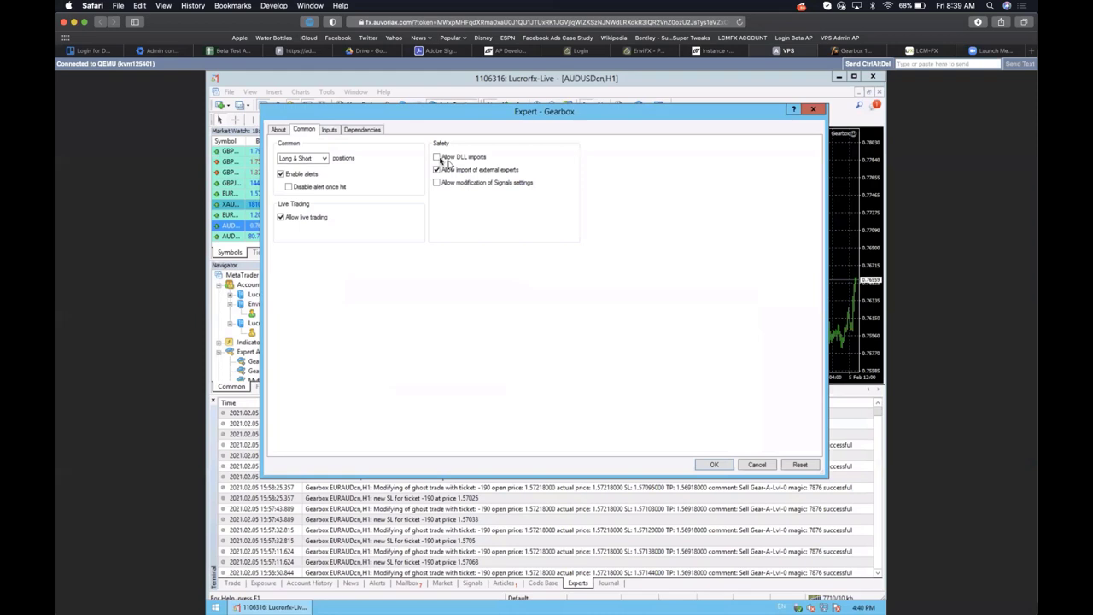
left_click(436, 183)
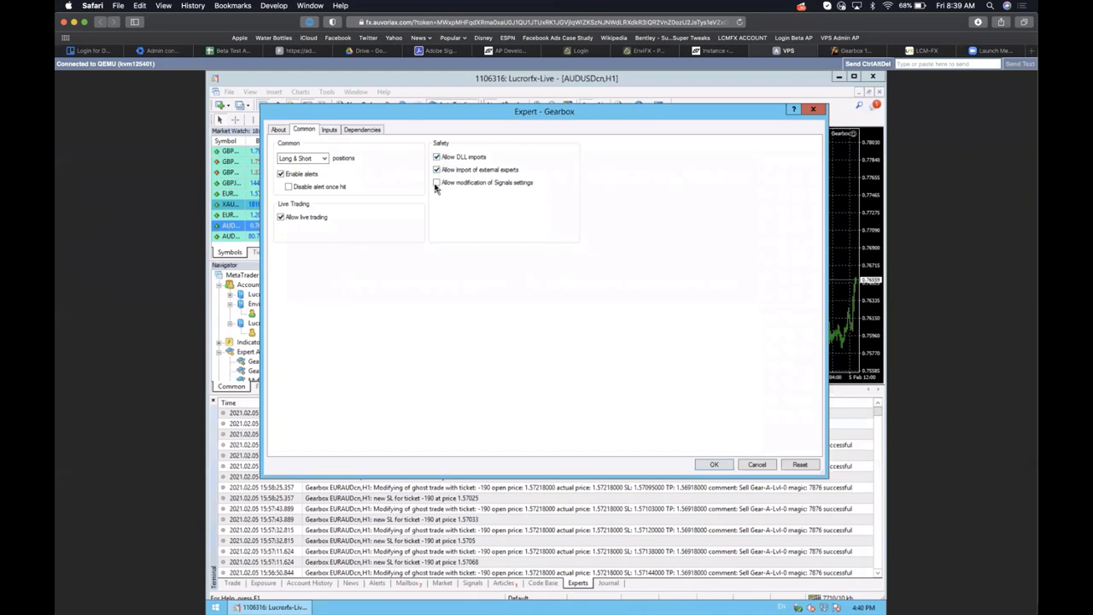
left_click(330, 131)
left_click(522, 327)
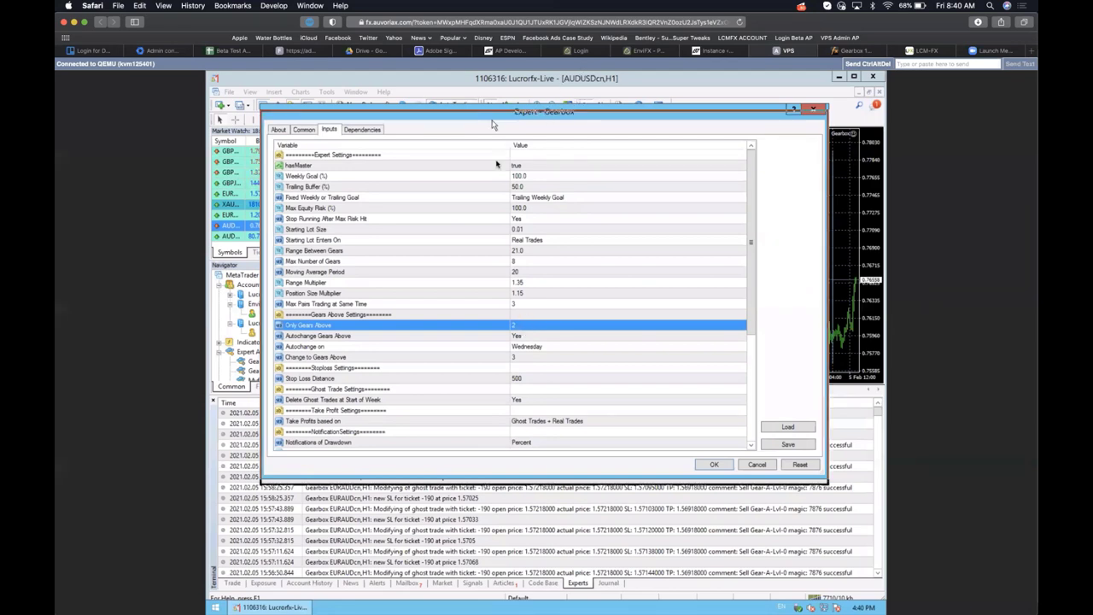
left_click_drag(497, 112, 502, 158)
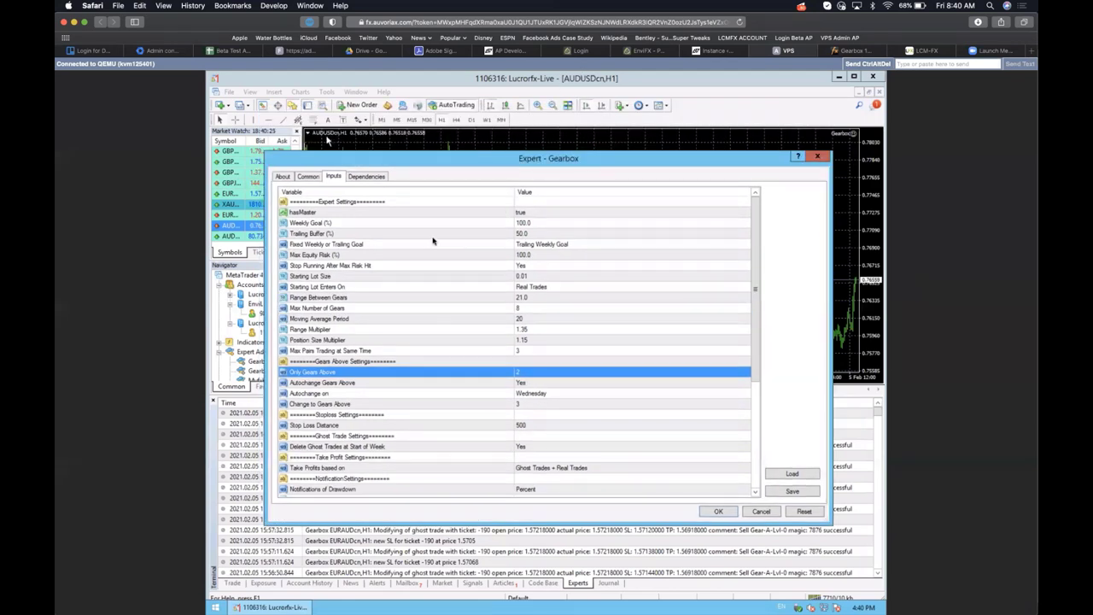
- Switch to the symbol gear table in Preview and frame the Gear 5 cell of the AUDUSD row
key("ctrl+Up")
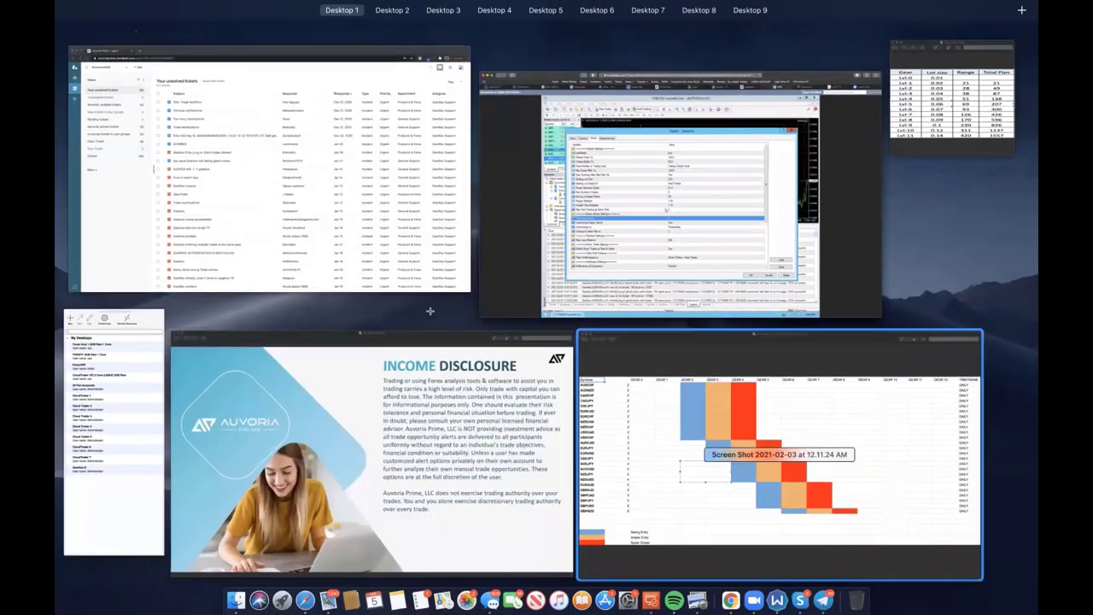
left_click(652, 450)
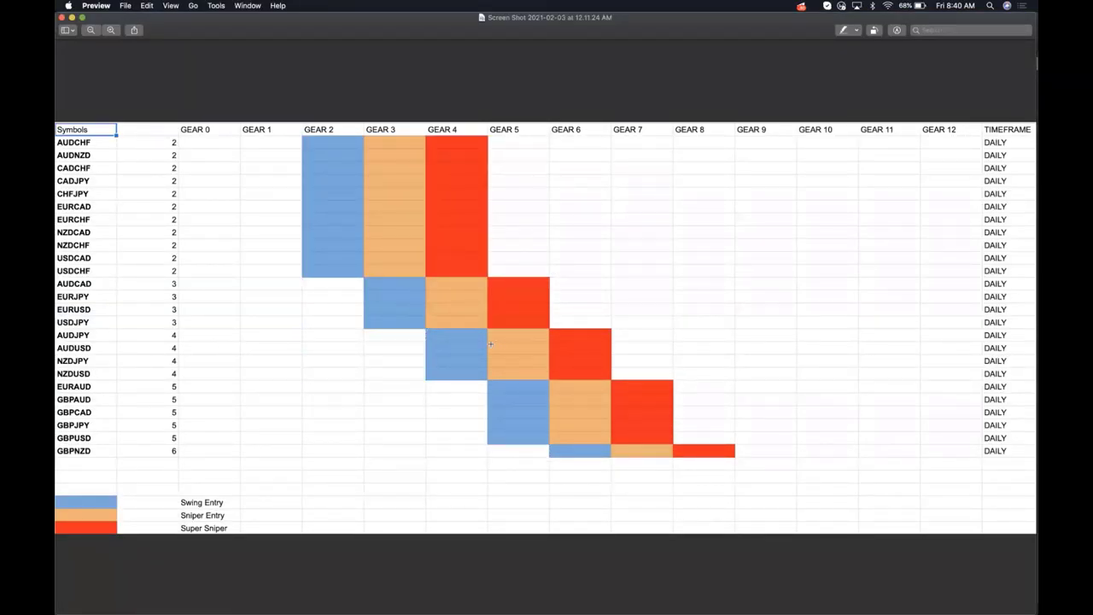
left_click_drag(490, 340, 547, 355)
- Return to the Gearbox inputs in Safari, set Only Gears Above to 4 and Change to Gears Above to 5, and apply them
key("ctrl+Up")
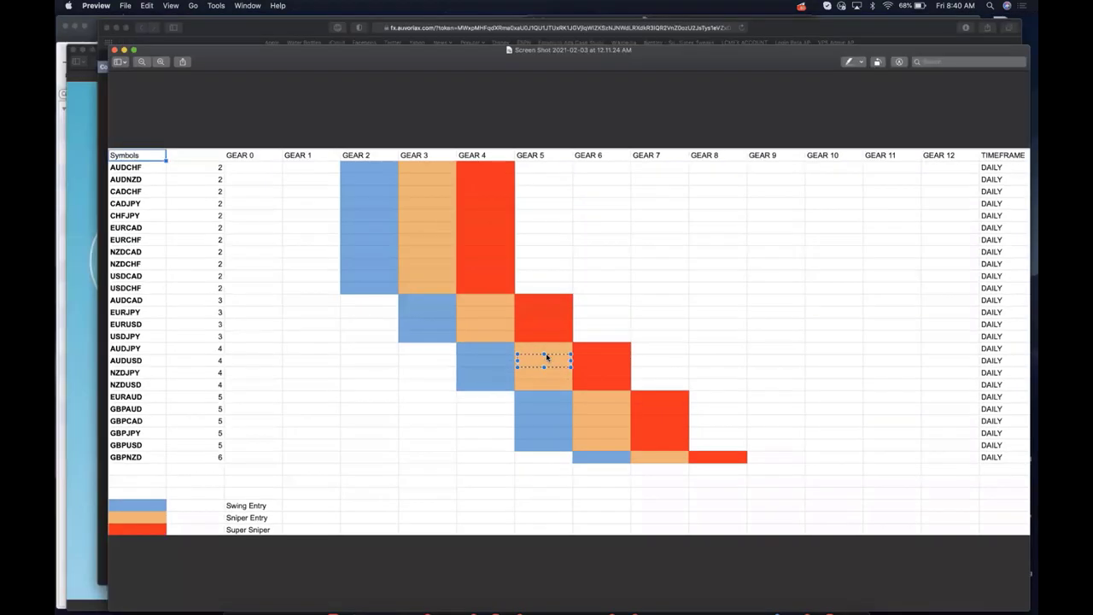
left_click(641, 231)
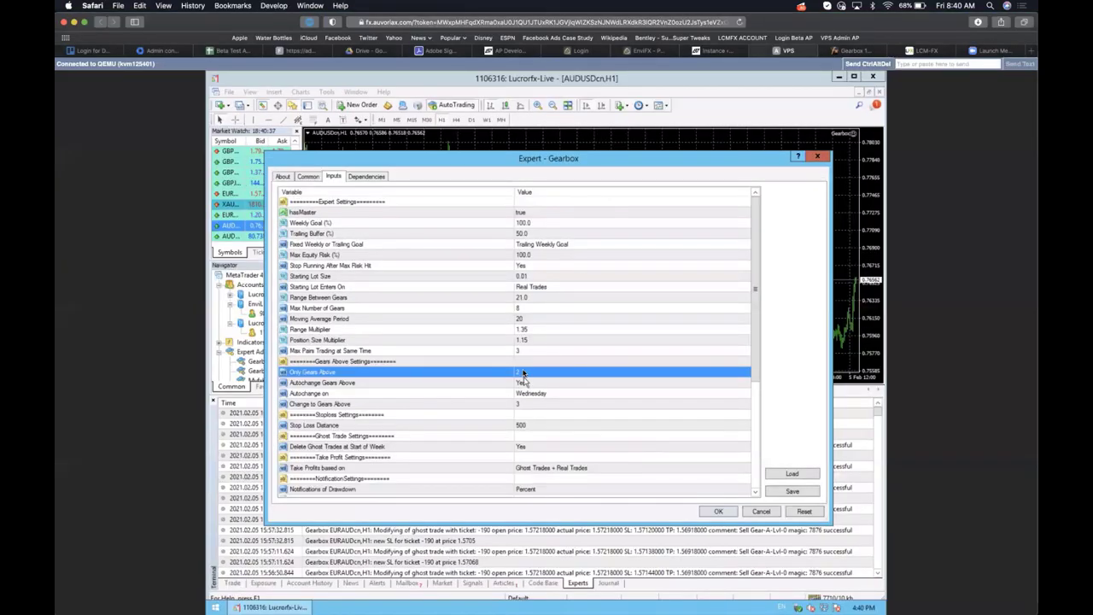
double_click(524, 374)
type("4")
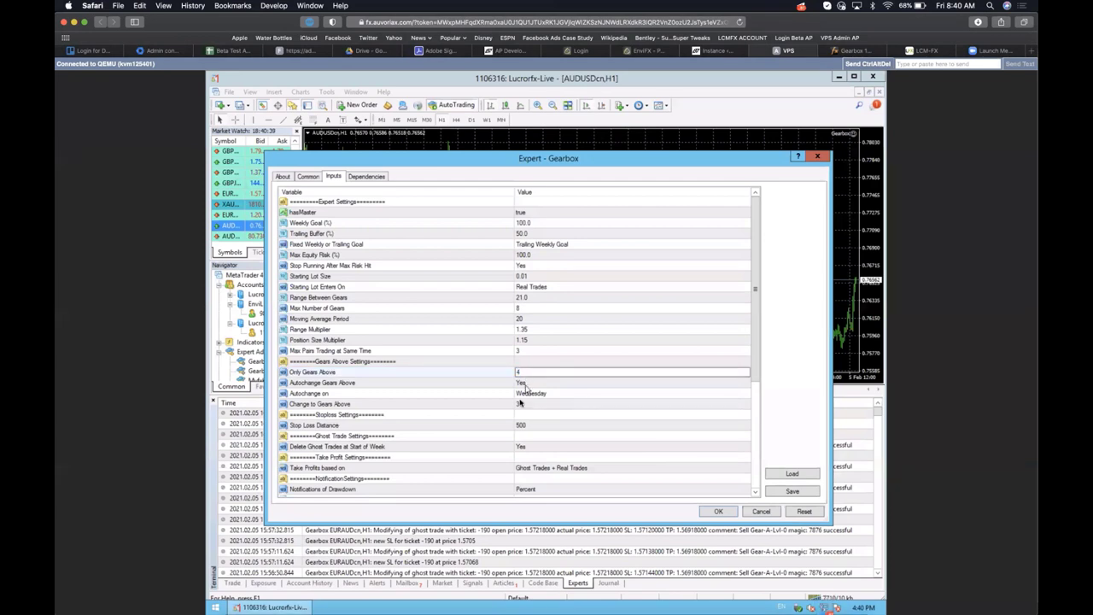
double_click(518, 404)
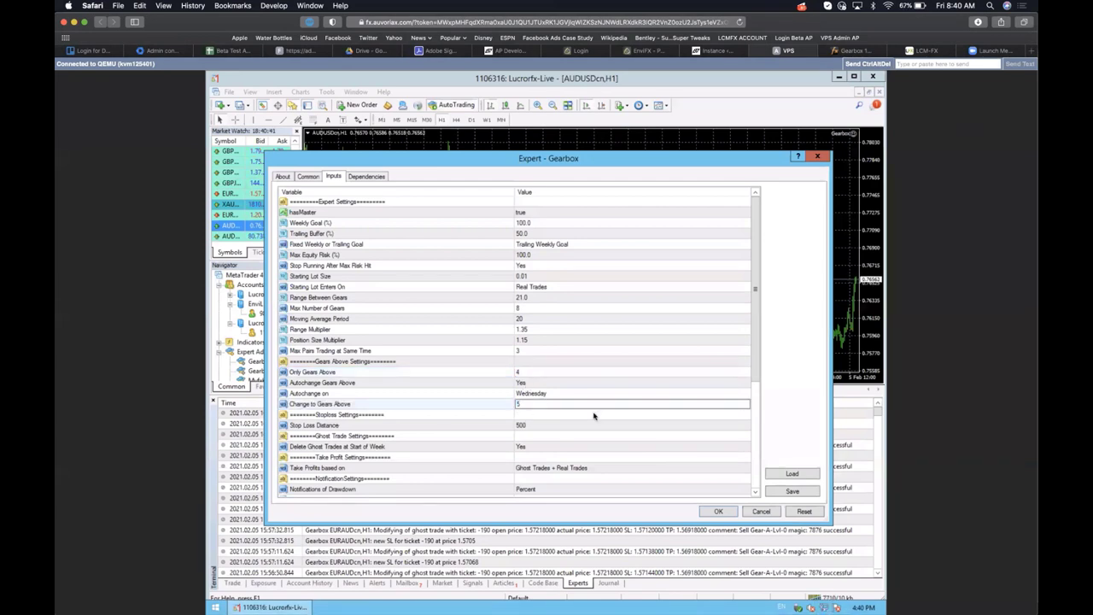
key("Return")
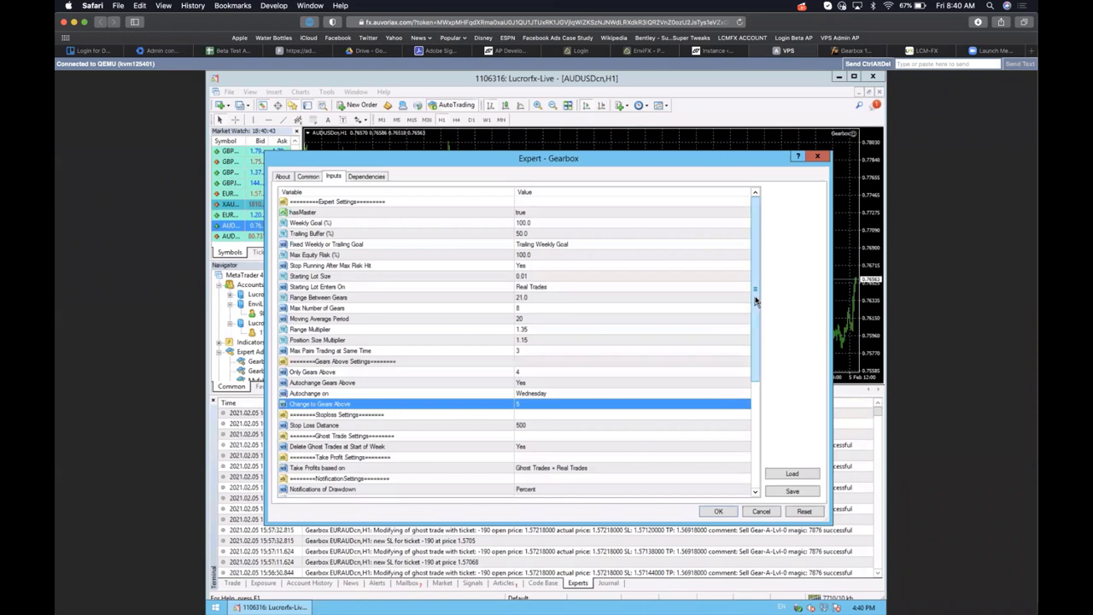
scroll(756, 350, "down", 5)
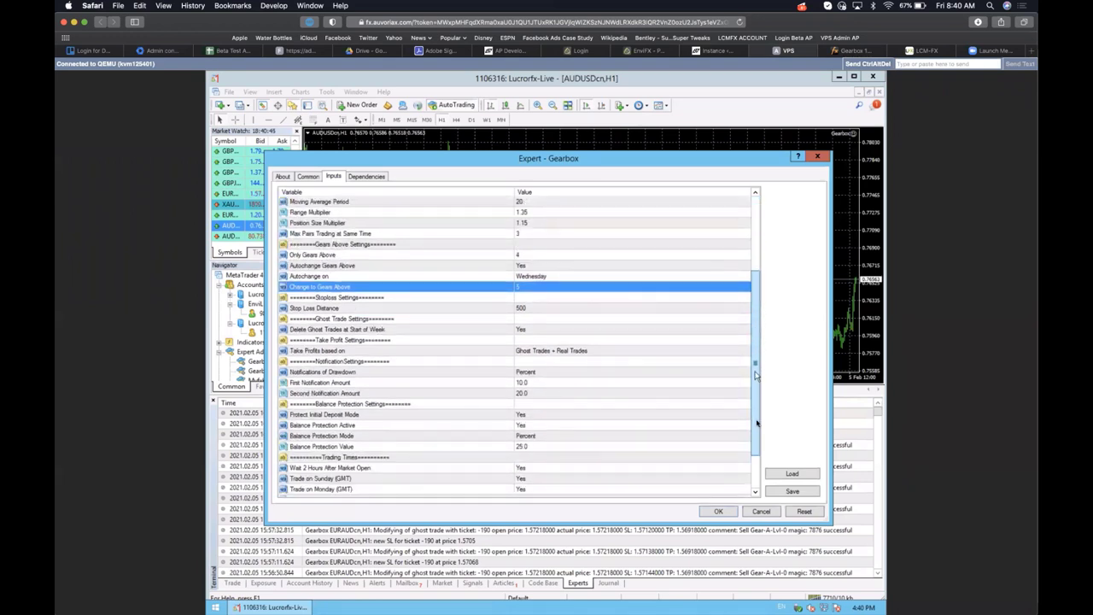
scroll(755, 410, "up", 5)
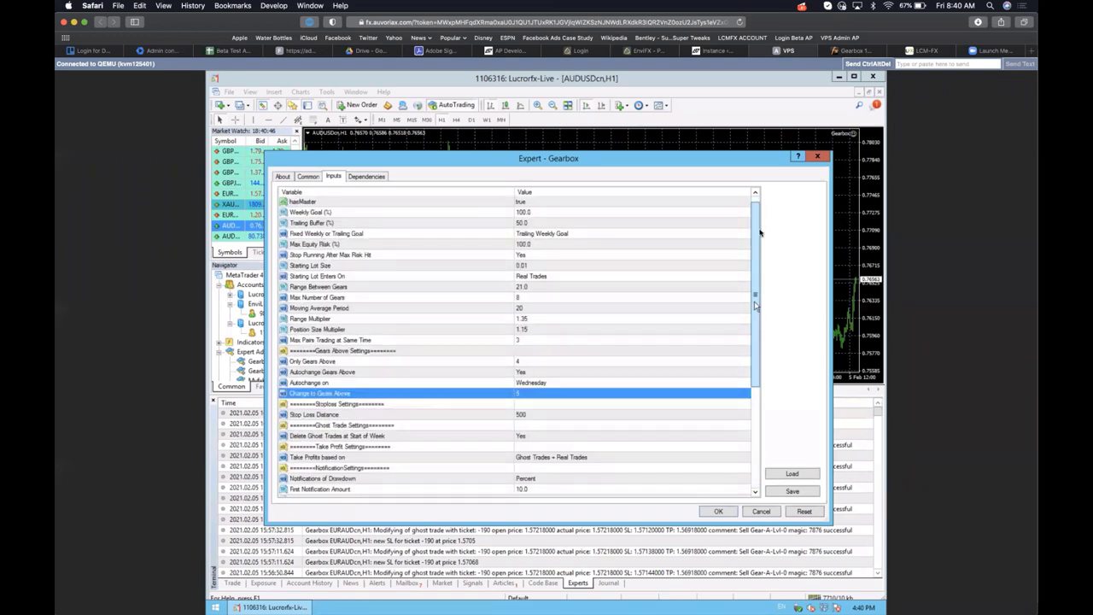
scroll(755, 305, "up", 1)
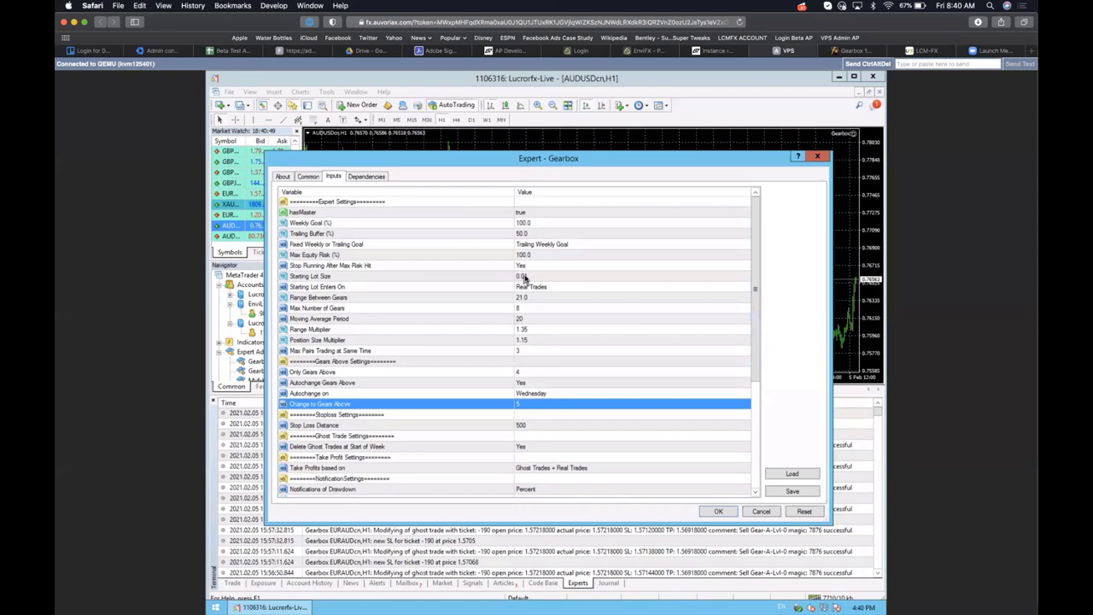
left_click(717, 511)
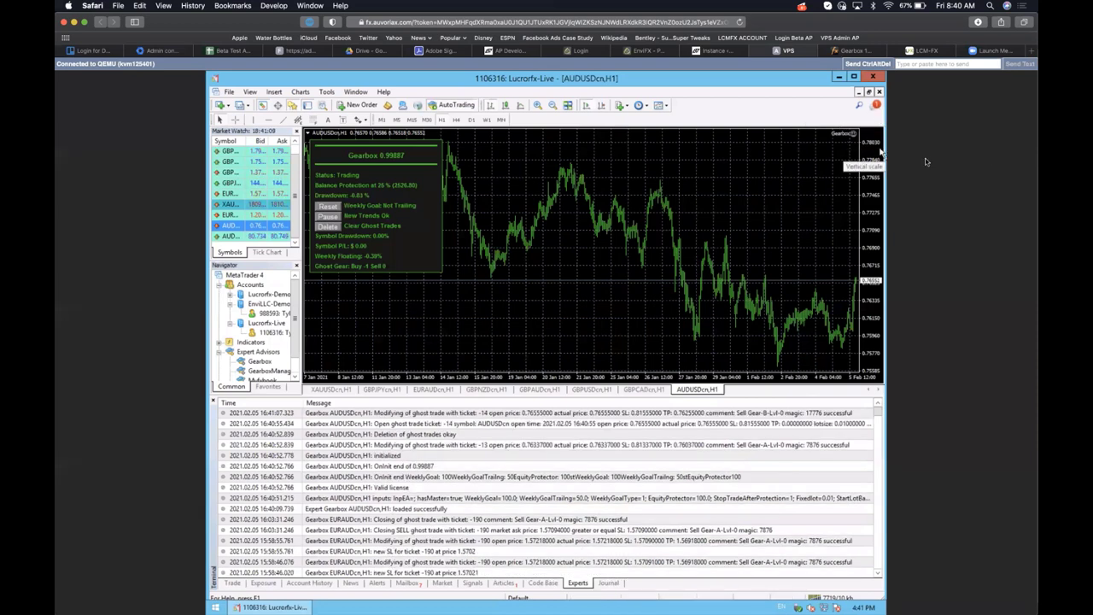
- Reopen the AUDUSD chart's Gearbox inputs and review the Delete Ghost Trades at Start of Week options, keeping Yes selected
double_click(854, 134)
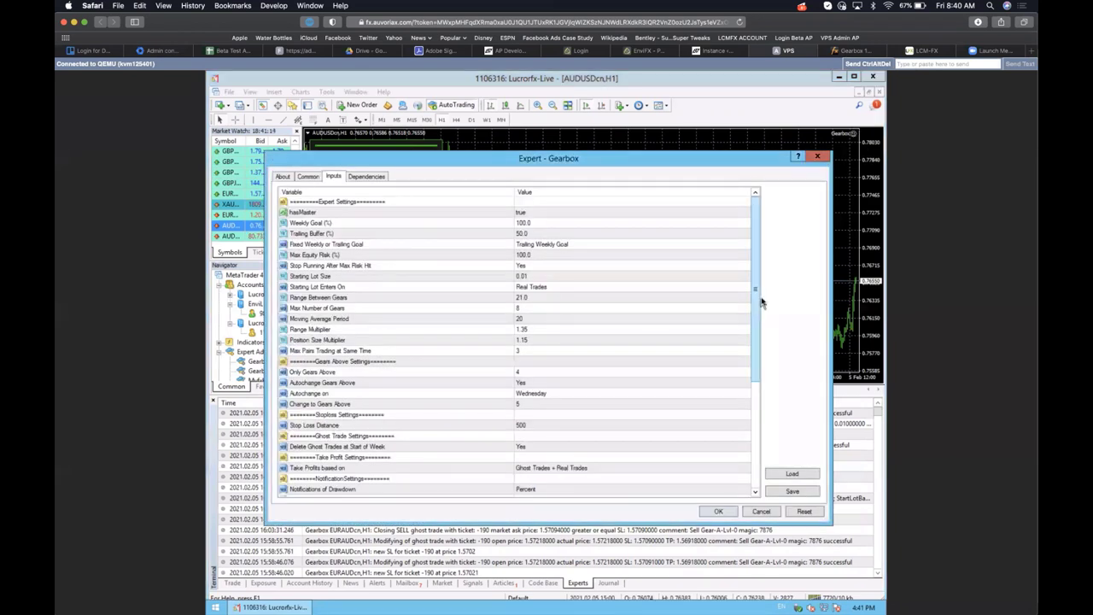
left_click_drag(756, 302, 756, 366)
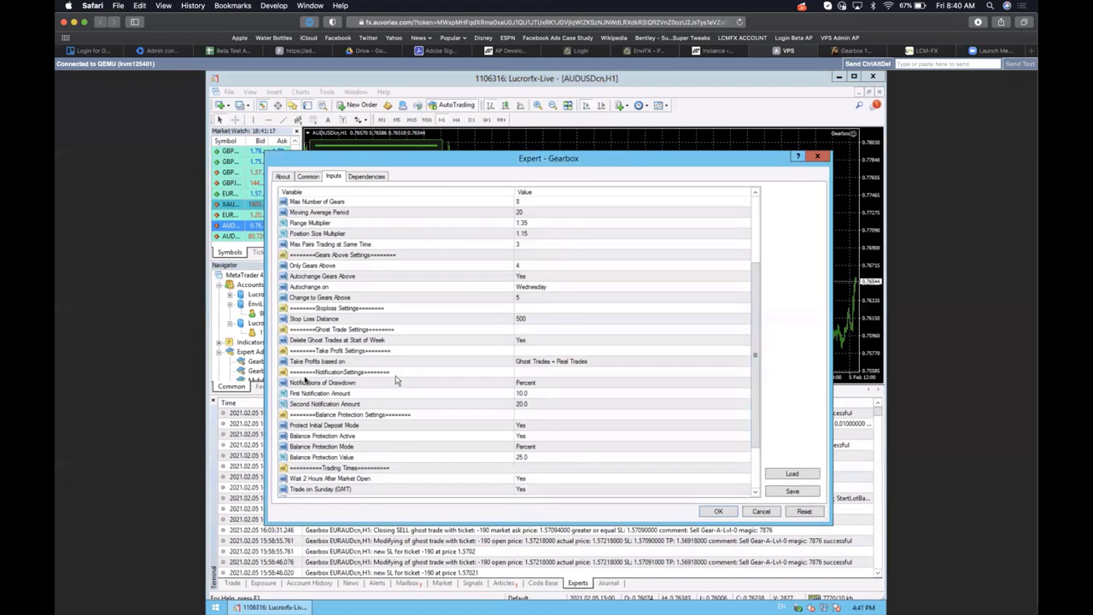
left_click(521, 341)
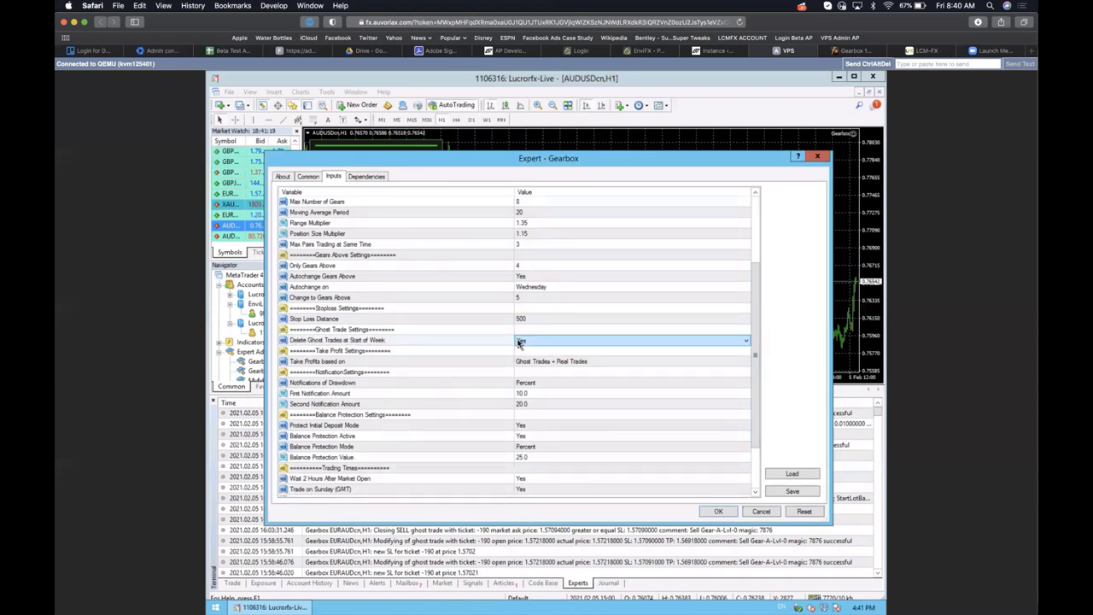
left_click(523, 343)
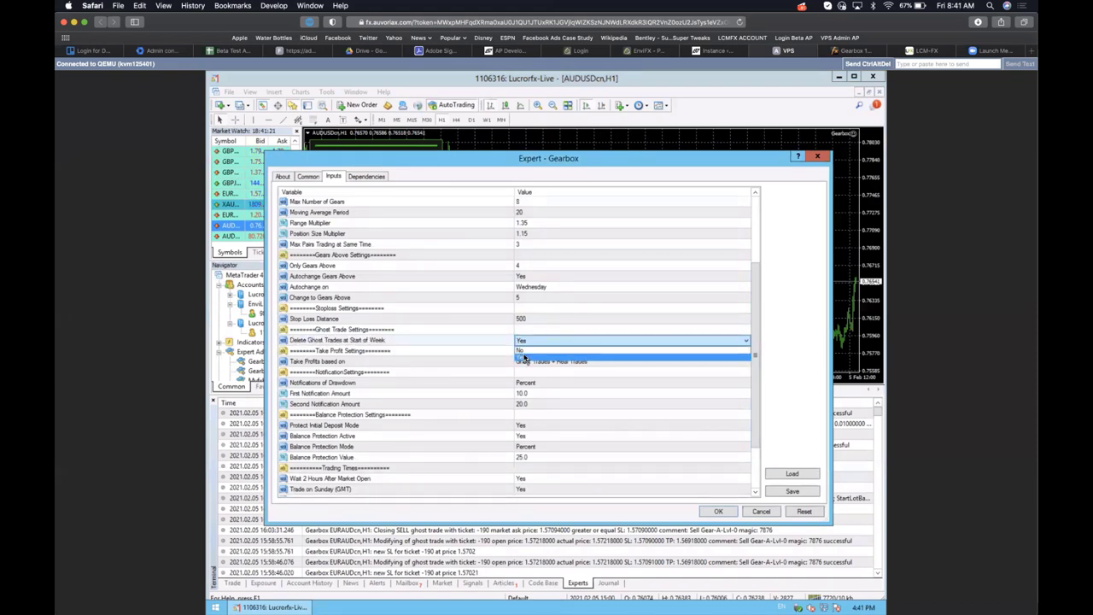
left_click(523, 357)
left_click(529, 343)
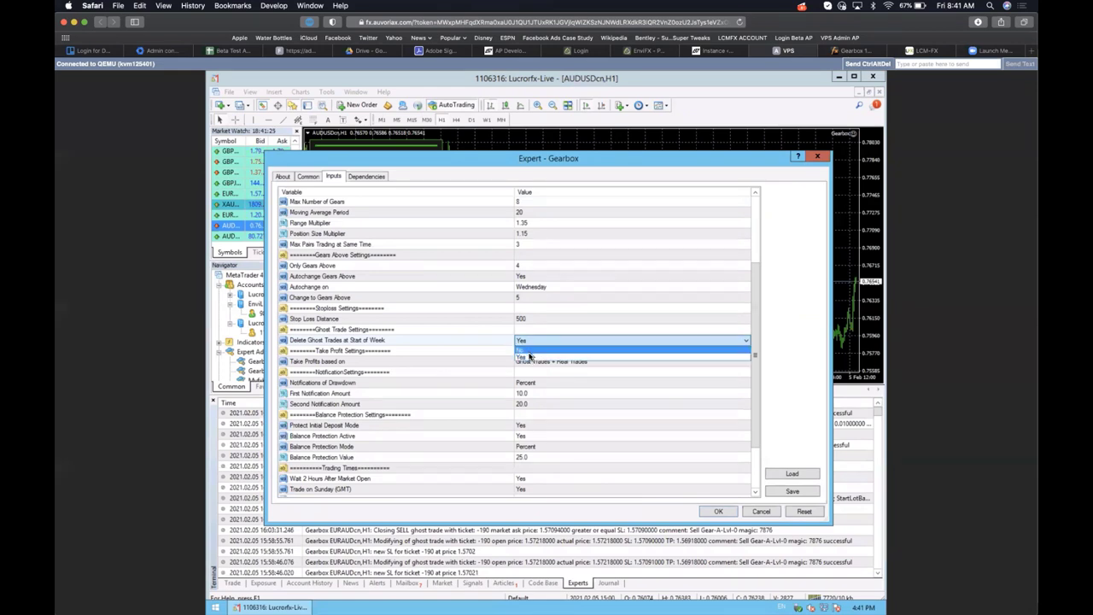
left_click(529, 357)
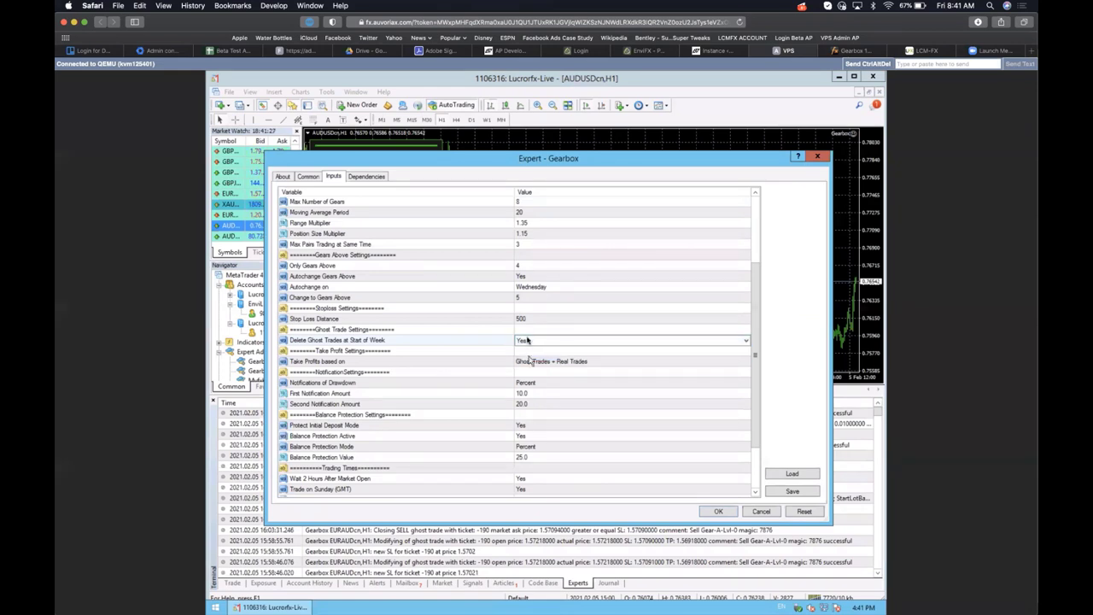
left_click(525, 341)
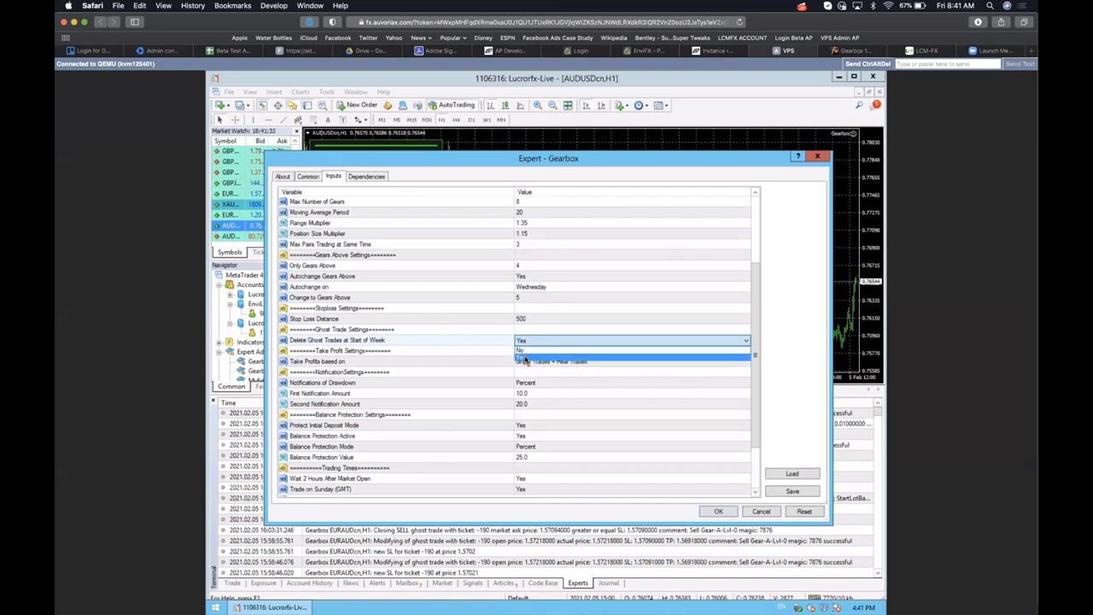
left_click(524, 360)
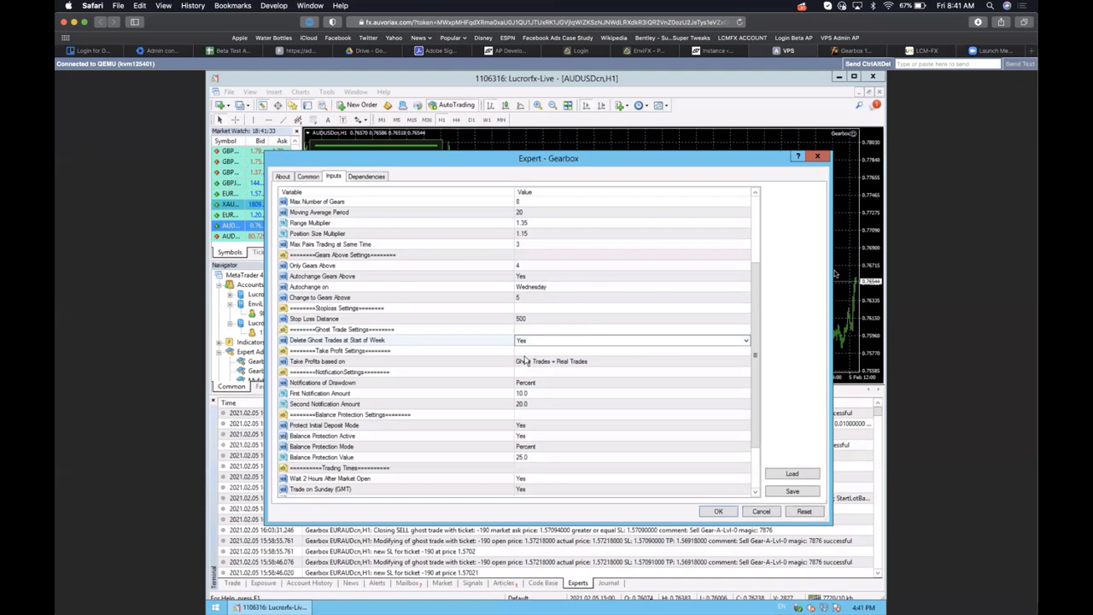
left_click(817, 158)
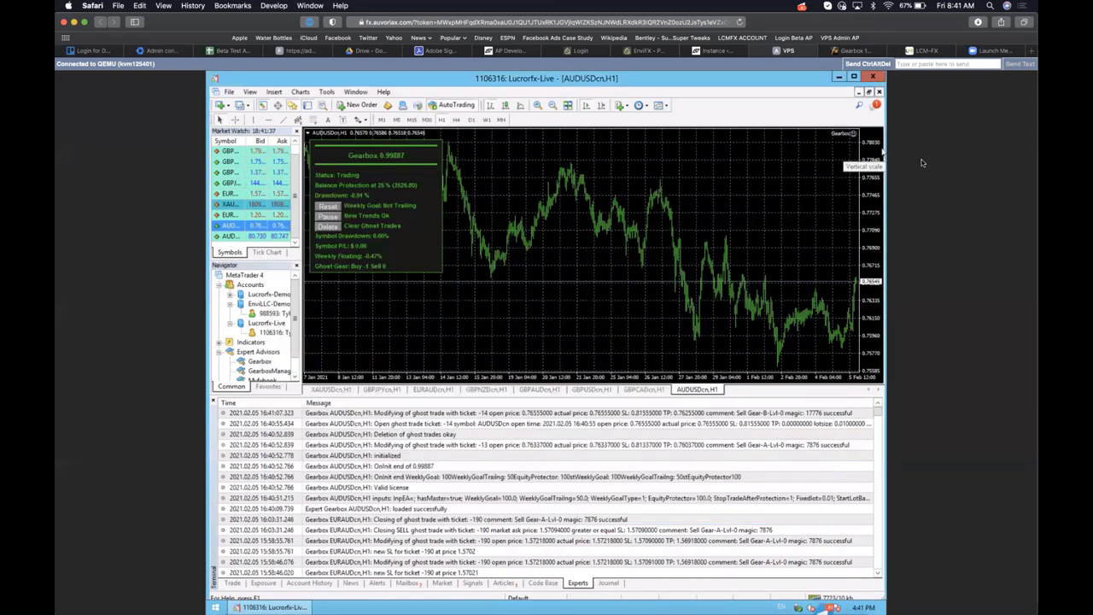
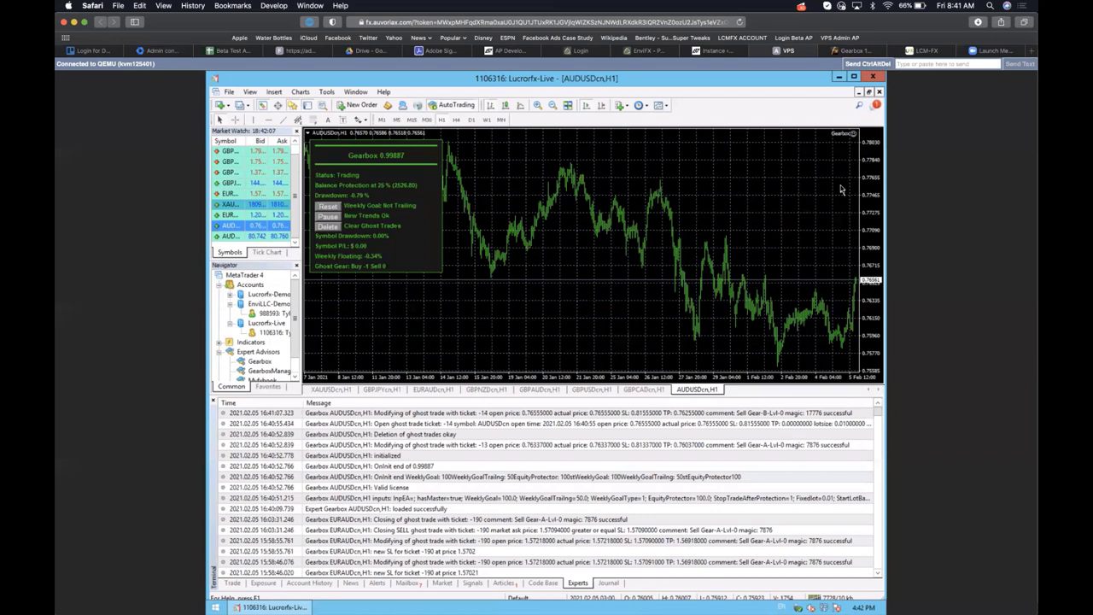
- Return to the Gearbox 1 Pair portfolio on Myfxbook, compare the systems' drawdowns, and open the Swing GBPNZD system
left_click(854, 50)
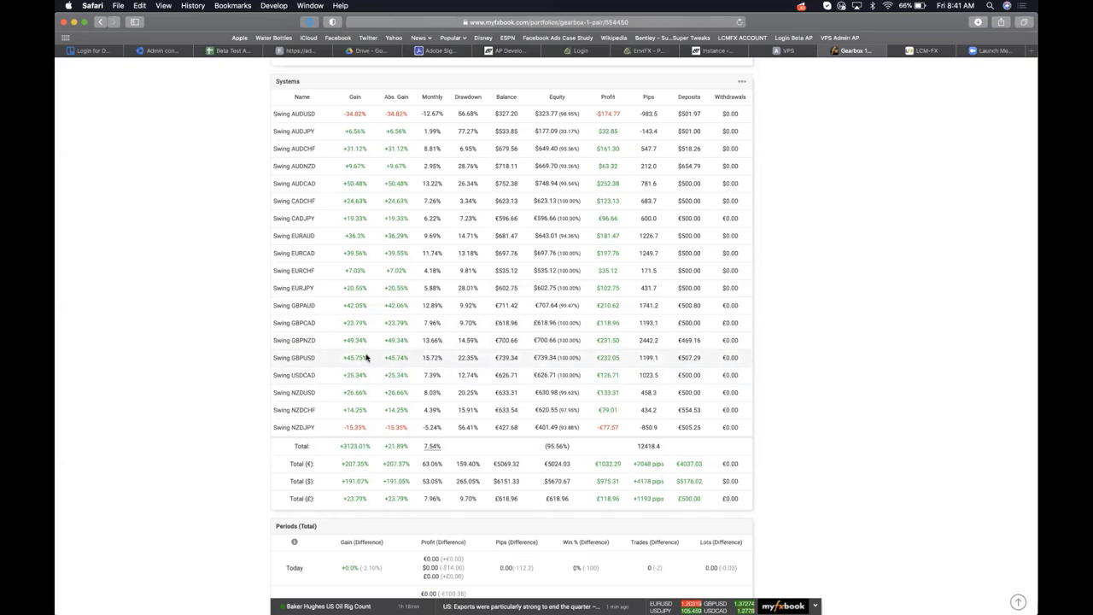
scroll(472, 256, "up", 1)
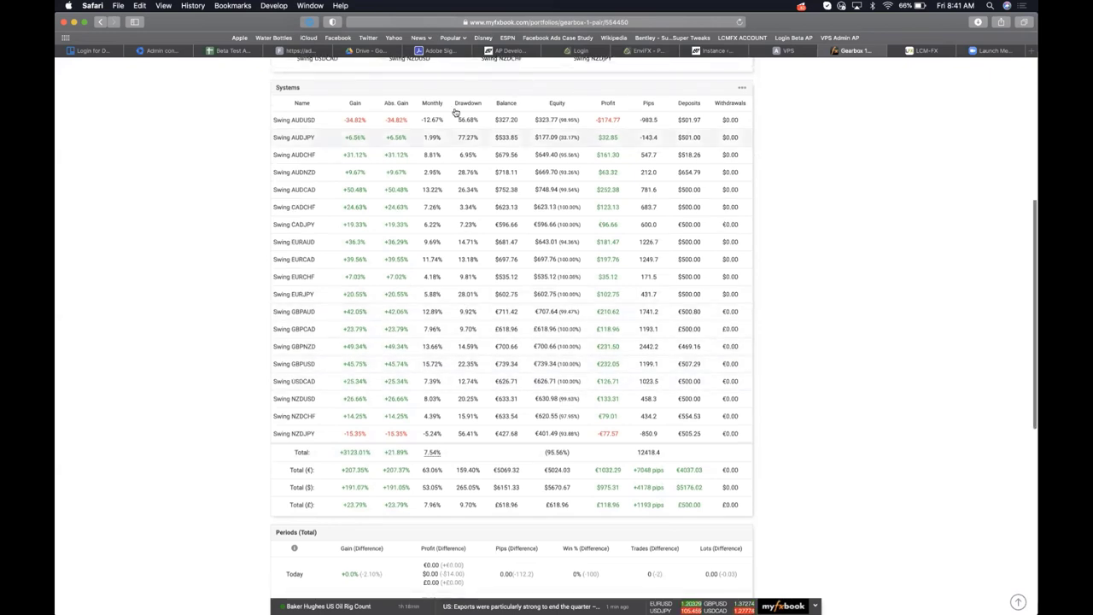
left_click_drag(475, 139, 475, 316)
left_click(488, 420)
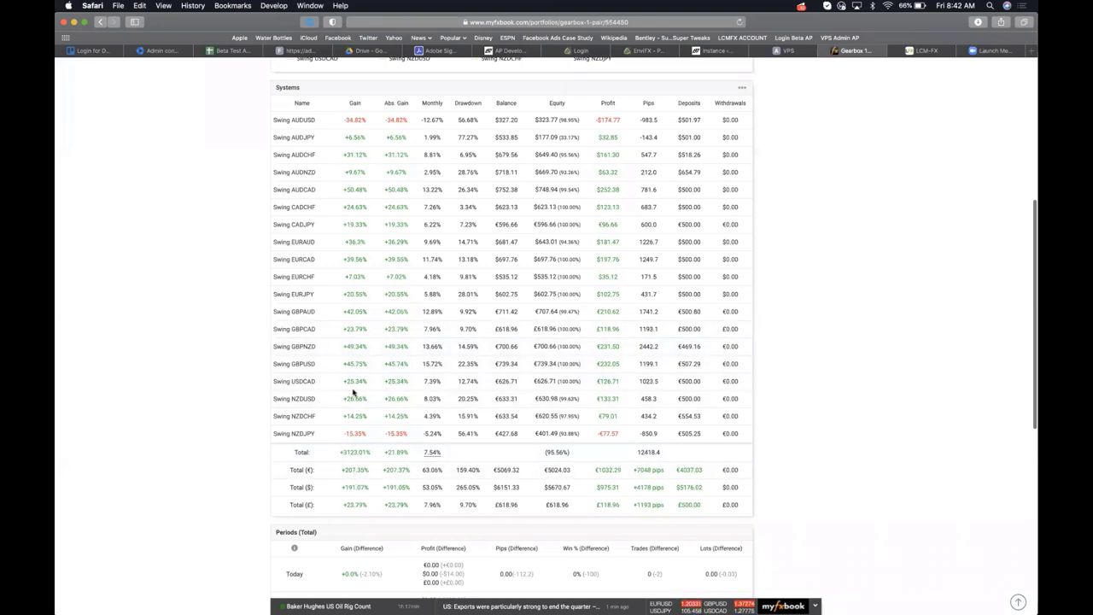
left_click(299, 347)
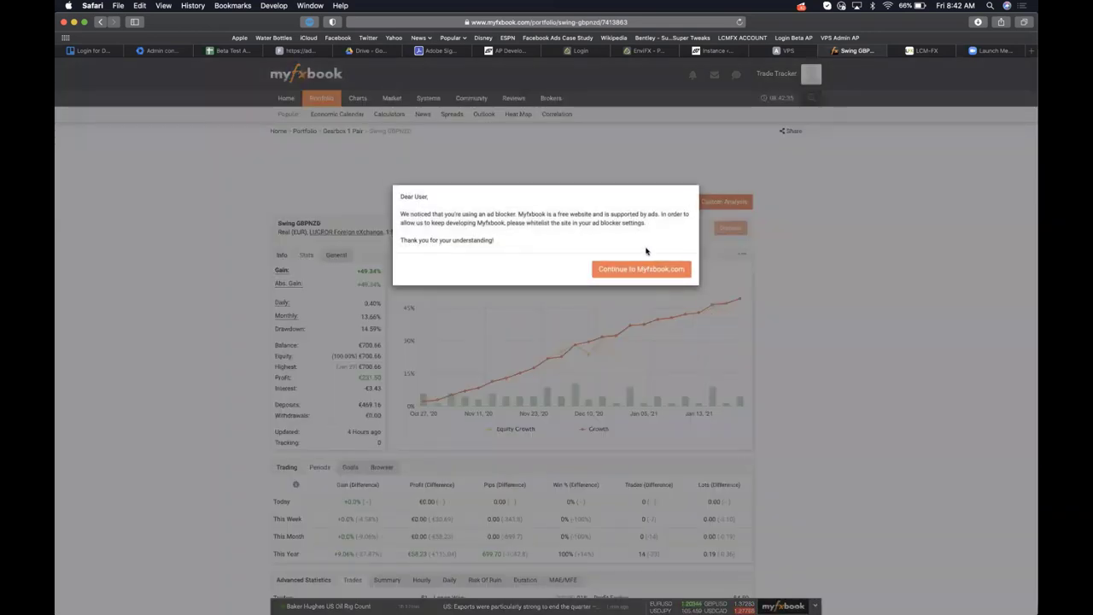
- Dismiss the ad-blocker notice and review the Swing GBPNZD system's monthly gains for 2020 in Monthly Analytics
left_click(636, 268)
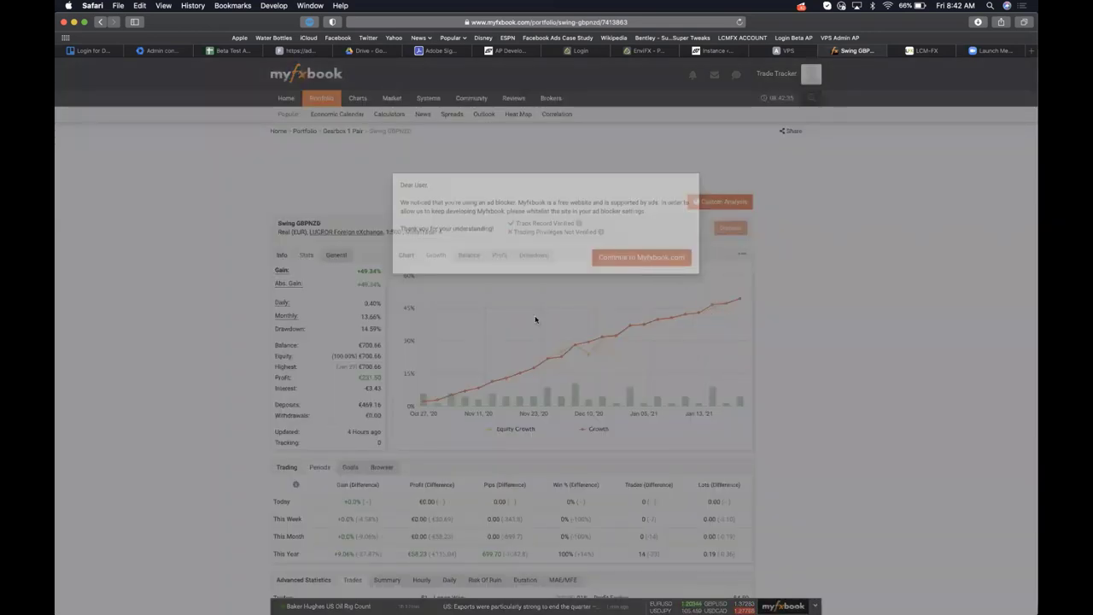
scroll(517, 325, "down", 10)
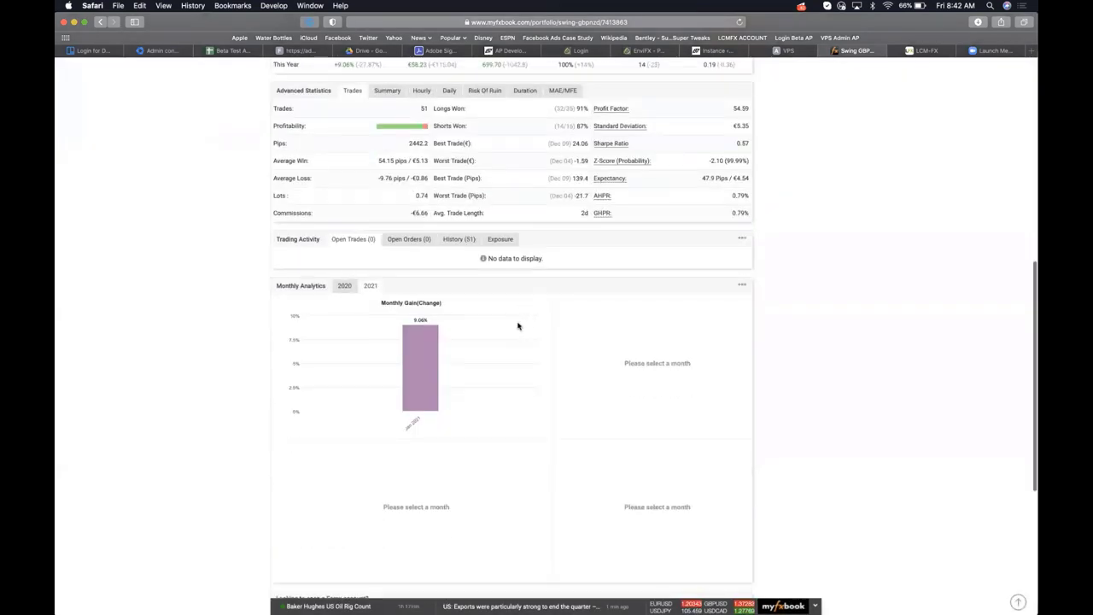
left_click(342, 290)
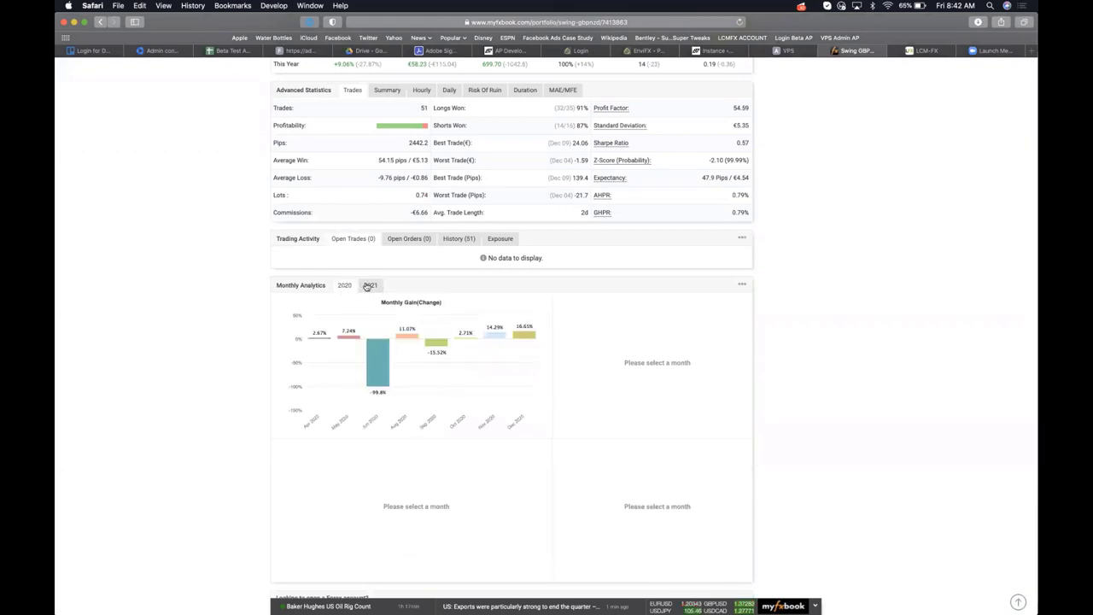
mouse_move(343, 338)
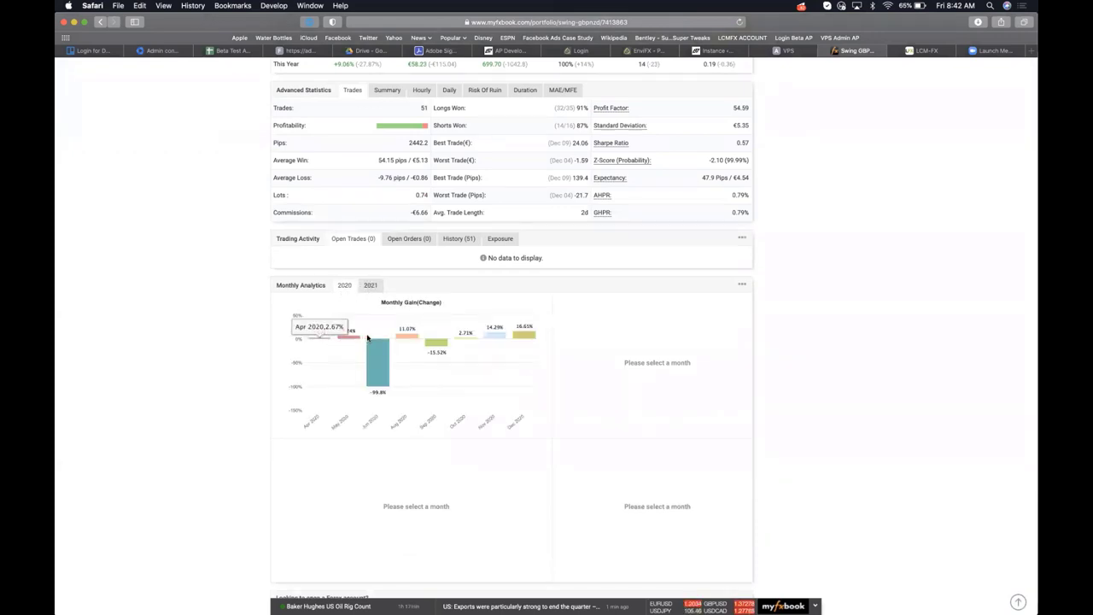
mouse_move(392, 331)
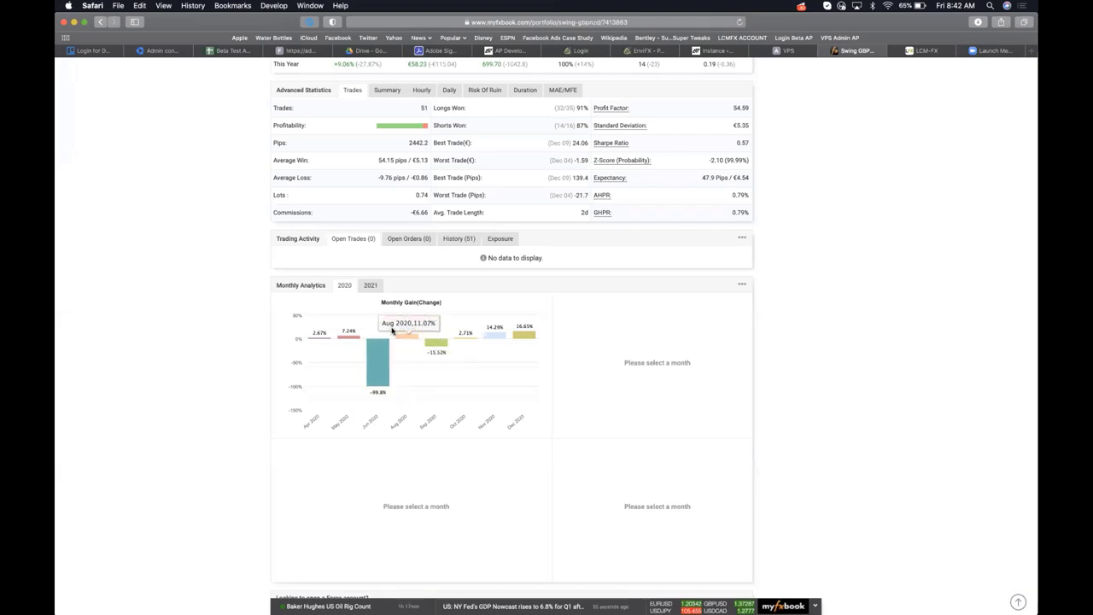
mouse_move(499, 339)
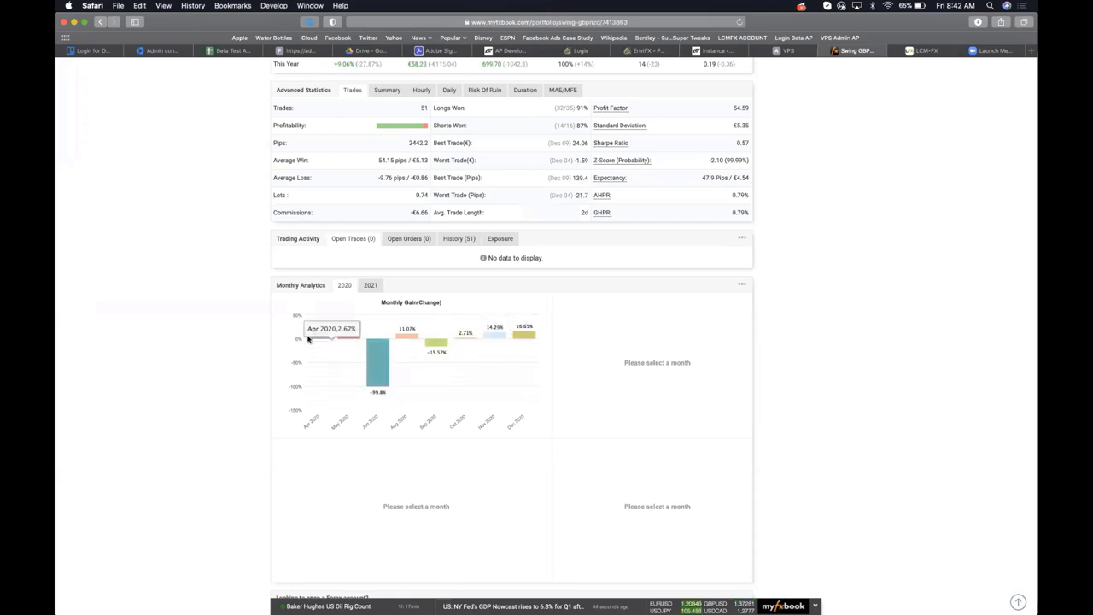
- Display the Swing GBPNZD monthly breakdowns for November 2020, December 2020 and January 2021
left_click(496, 335)
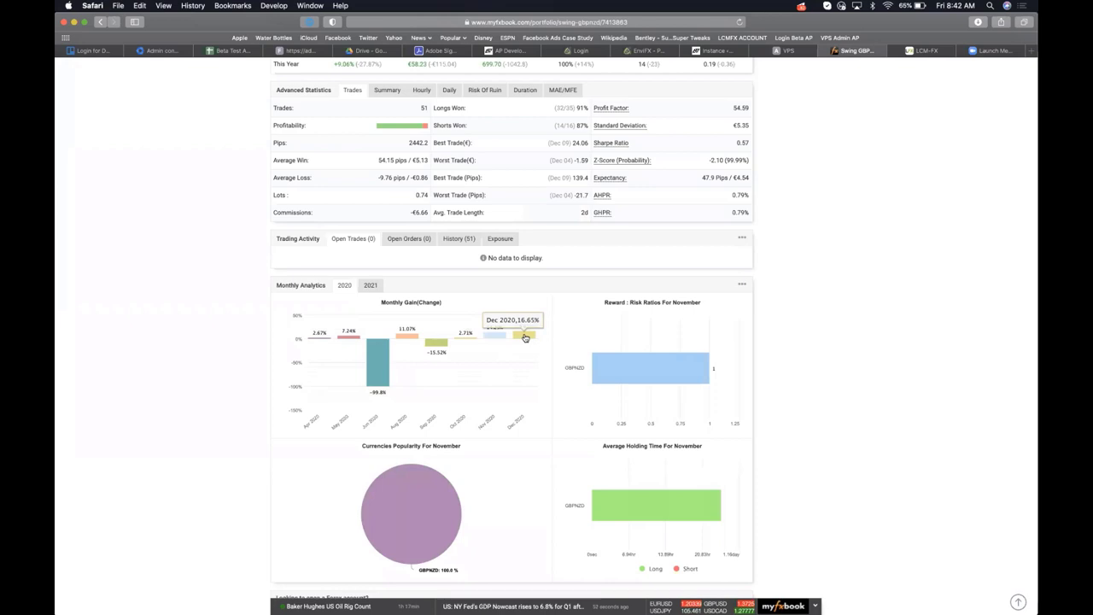
left_click(525, 337)
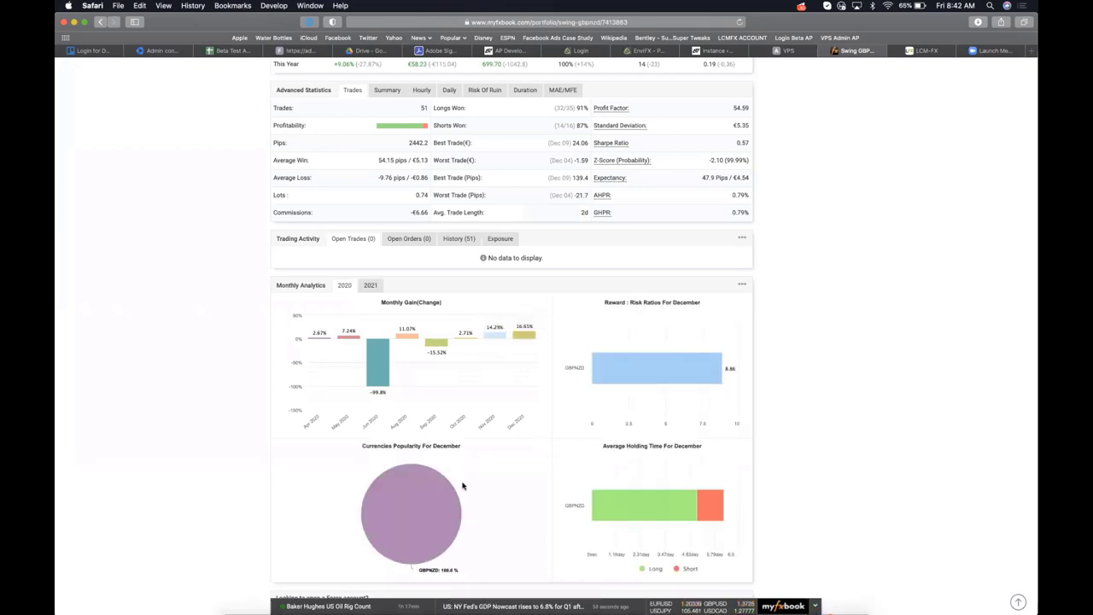
left_click(370, 285)
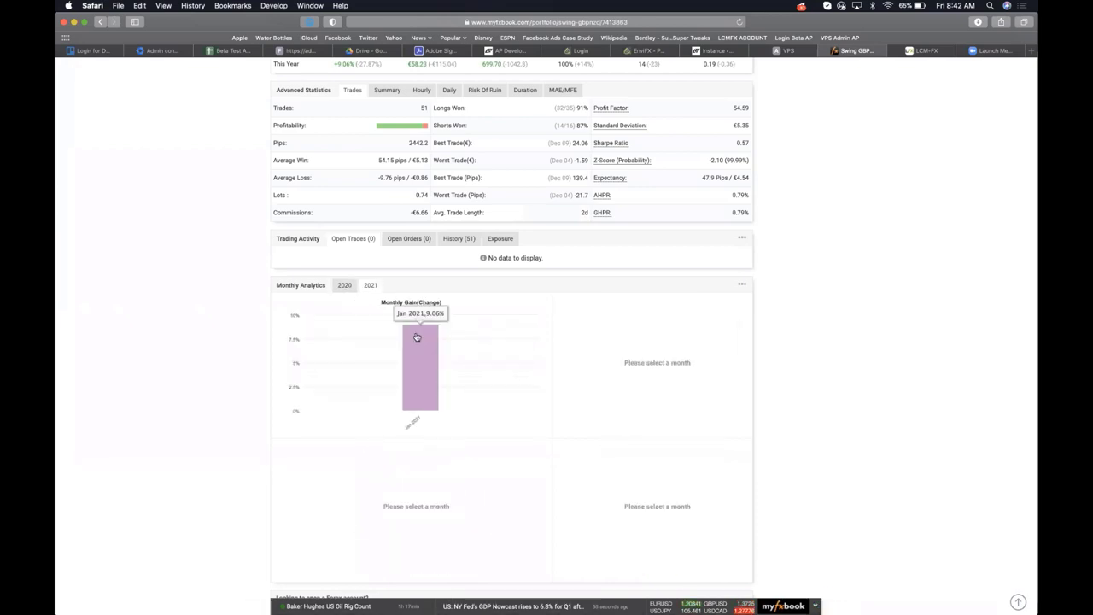
left_click(417, 337)
- Return to the Gearbox 1 Pair portfolio and open the Swing NZDUSD system from its systems list
scroll(473, 372, "up", 1)
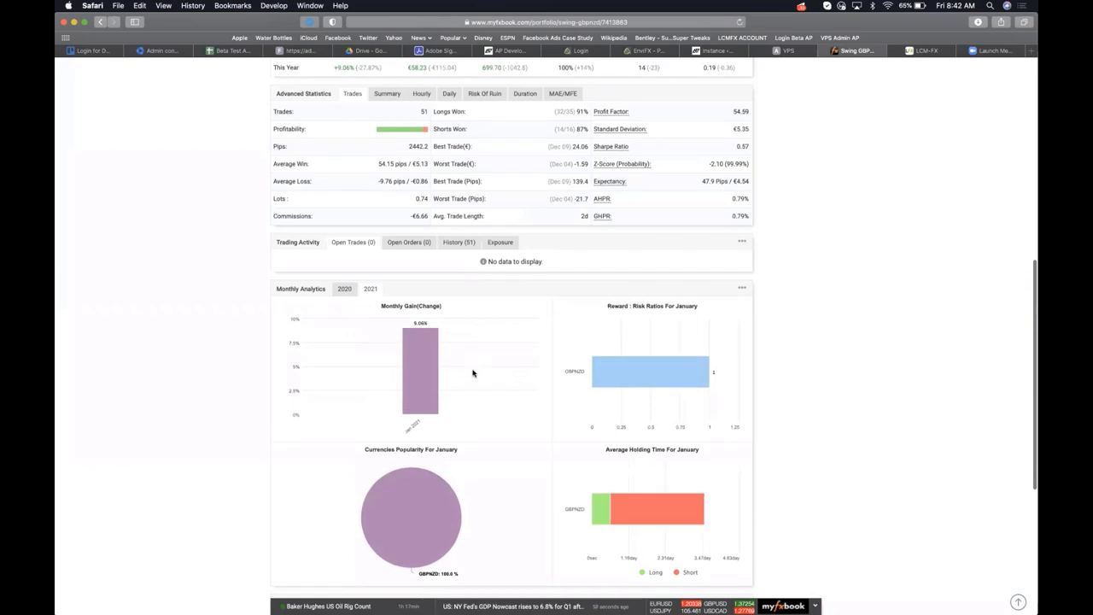
scroll(471, 308, "up", 10)
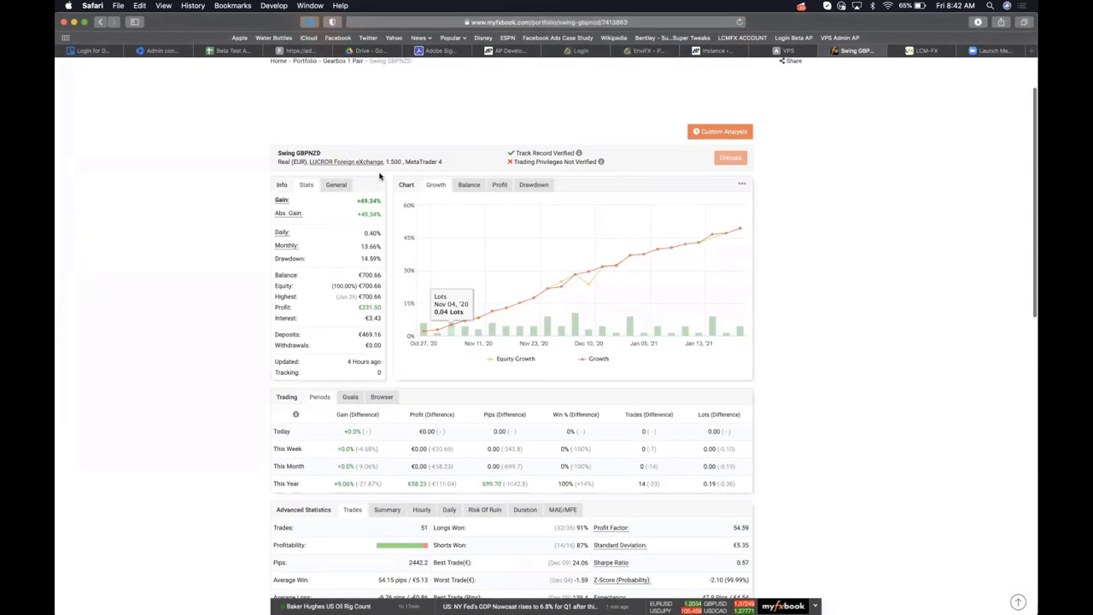
scroll(359, 120, "up", 1)
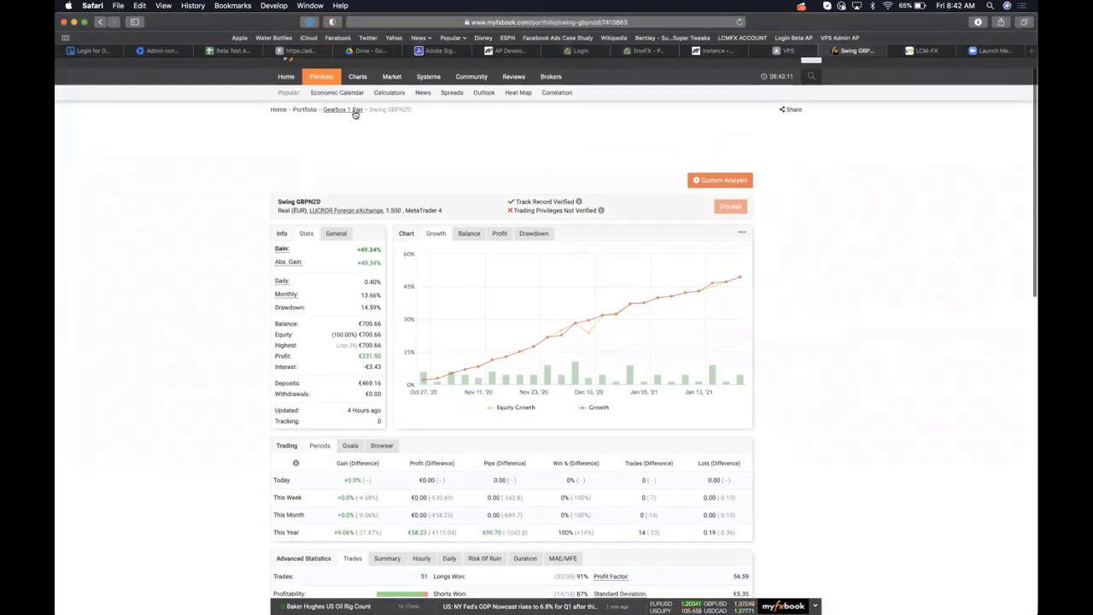
left_click(352, 111)
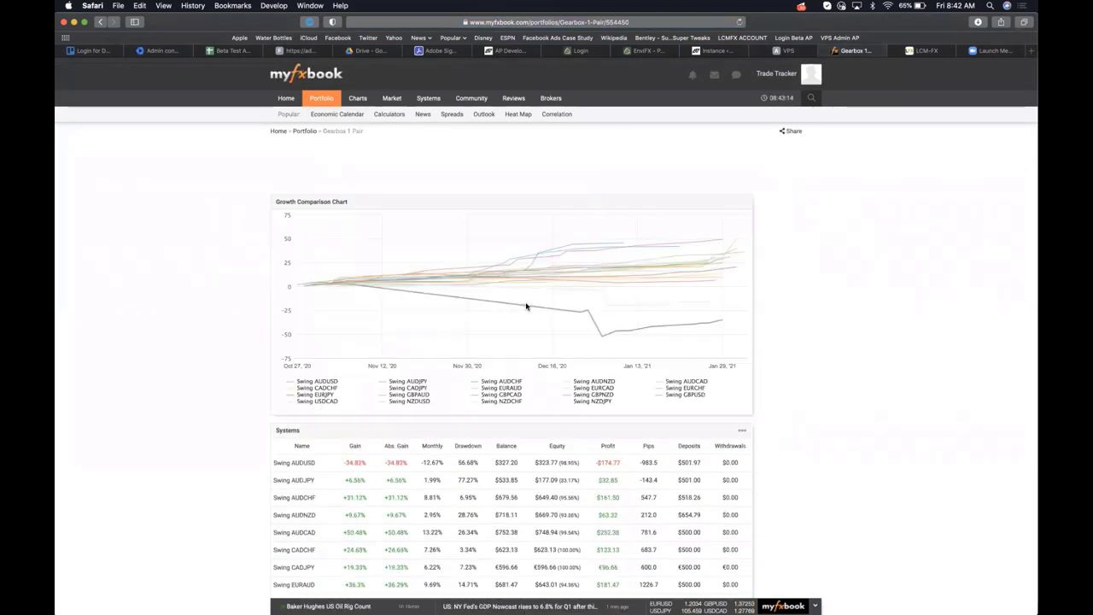
scroll(323, 496, "down", 5)
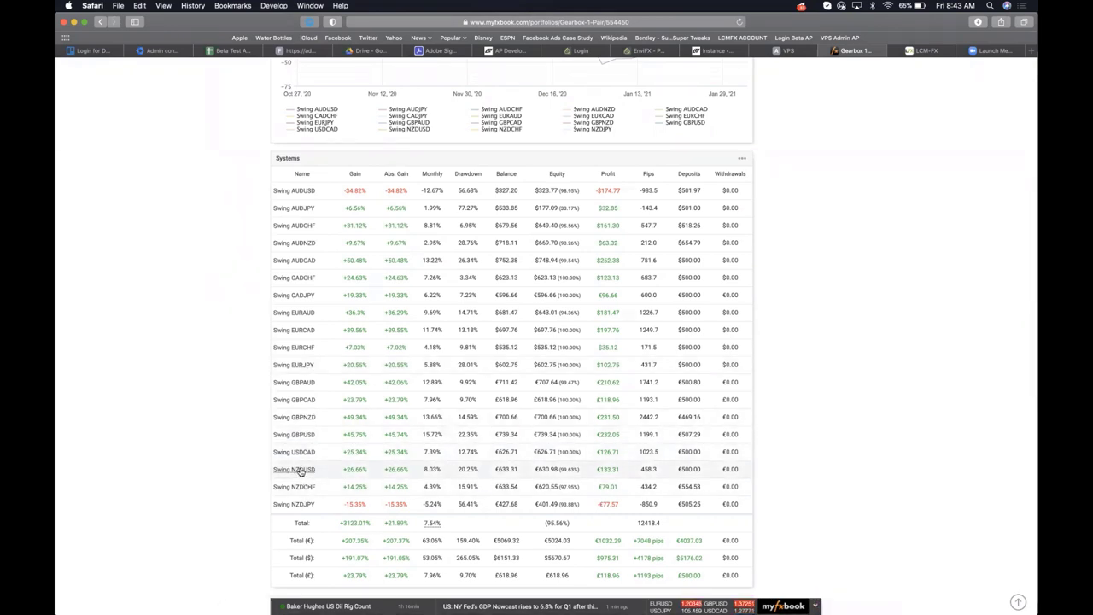
left_click(297, 470)
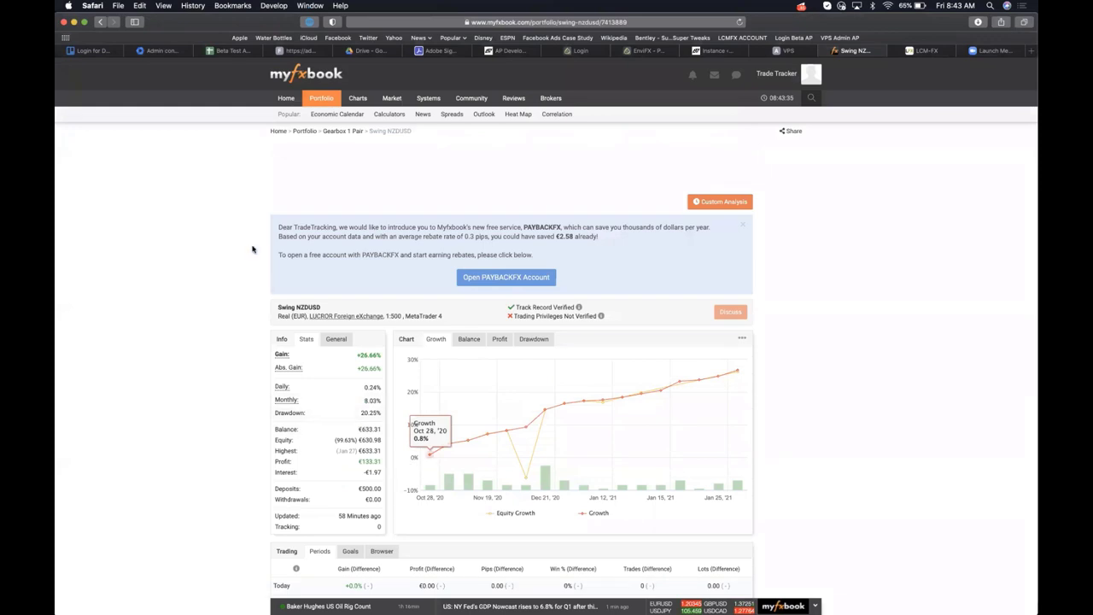
- Switch to the symbol gear table in Preview and frame the NZDUSD row's cells up to the Gear 4 column
key("ctrl+Up")
left_click(690, 409)
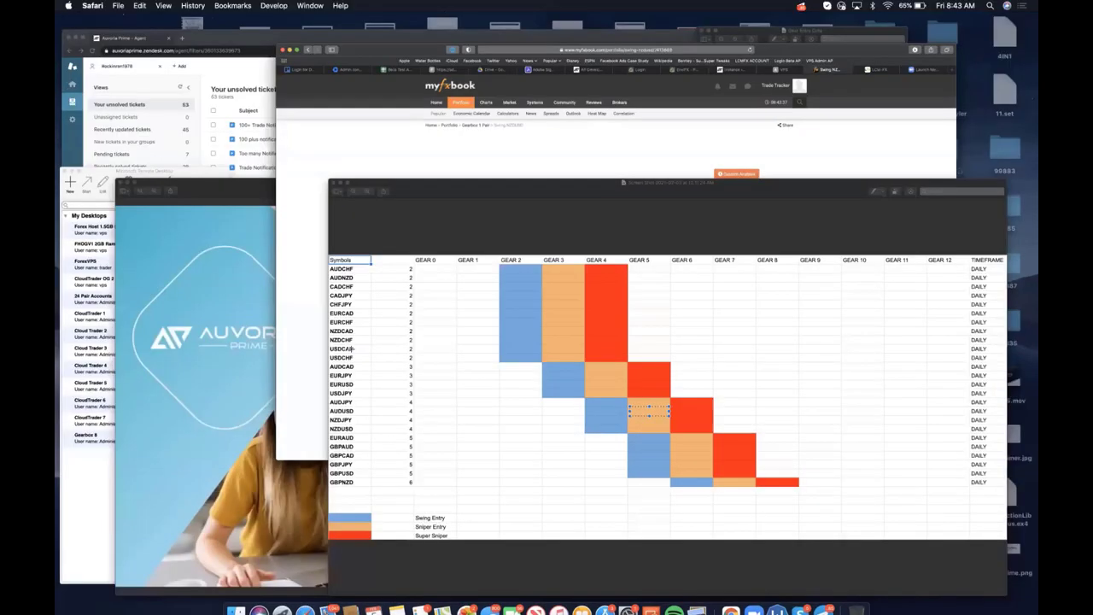
left_click(187, 369)
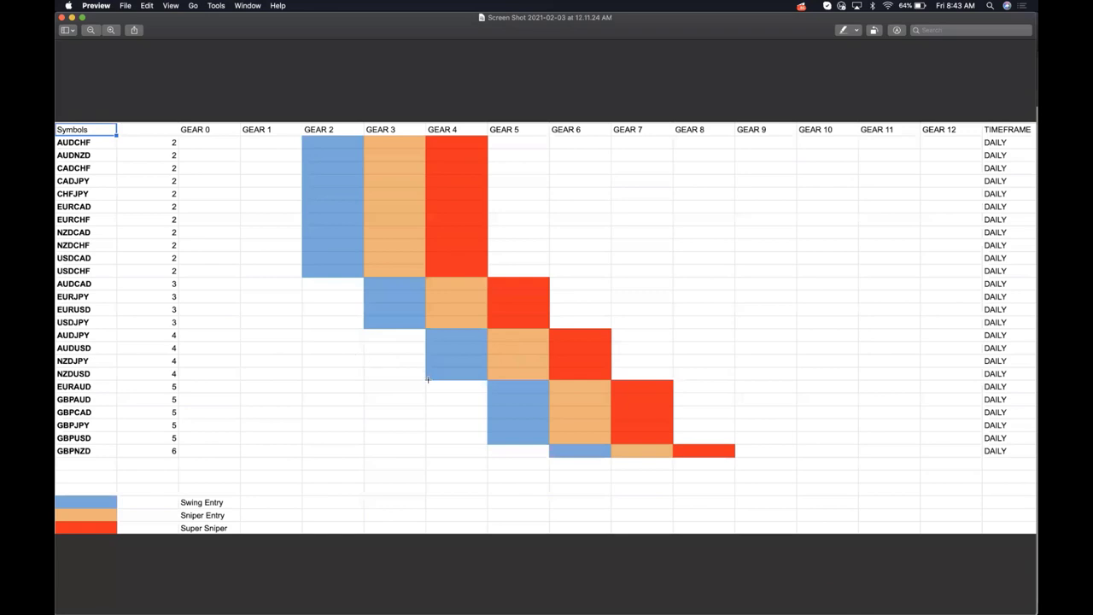
left_click_drag(351, 368, 123, 368)
- Return to Myfxbook in Safari, go back to the Gearbox 1 Pair portfolio and open the Swing USDCAD system
key("ctrl+super+f")
key("ctrl+Up")
left_click(634, 232)
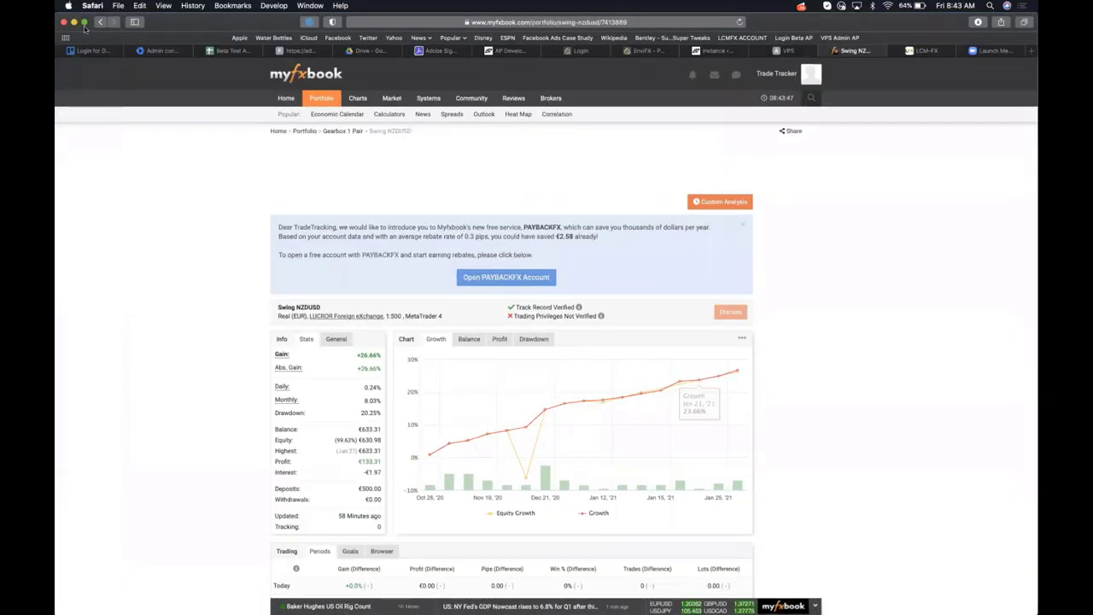
key("super+bracketleft")
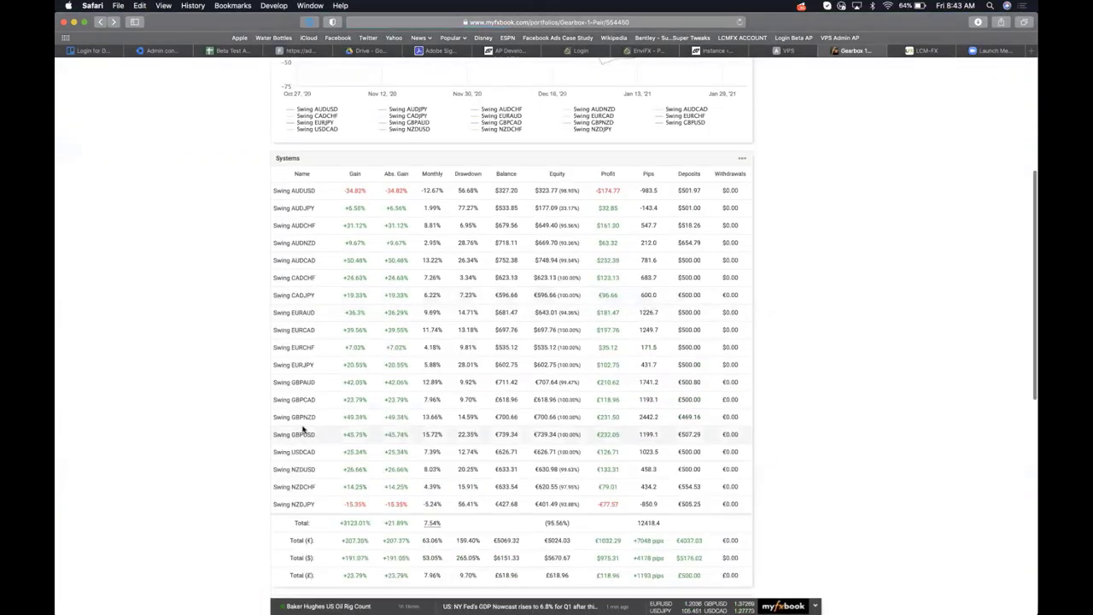
left_click(306, 454)
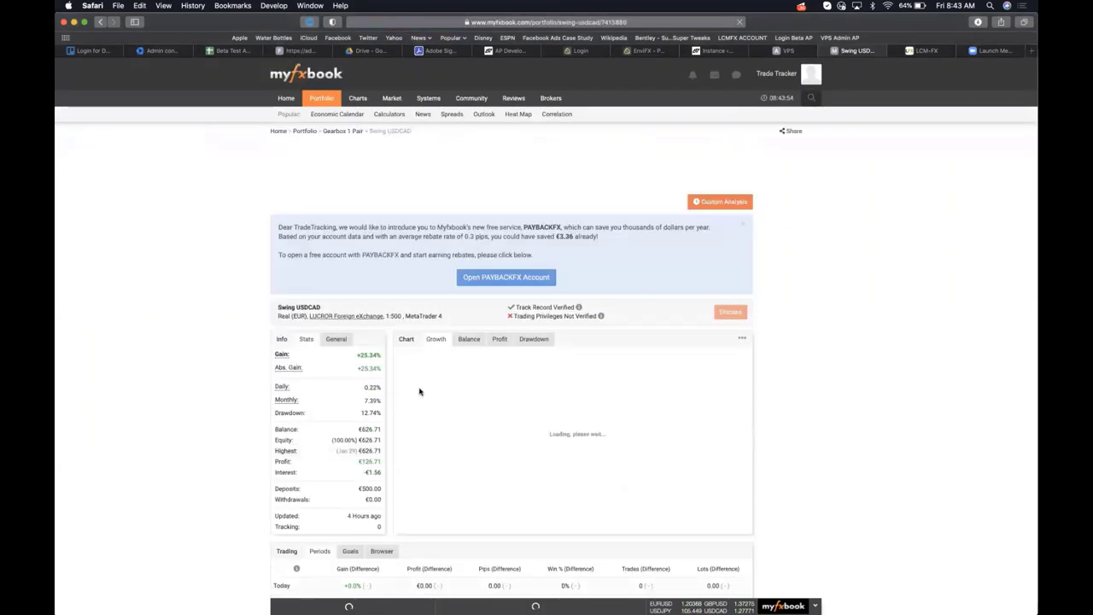
- Switch to the gear table in Preview, narrow the selection frame to two gear columns and place it over USDCAD's Gear 2 and Gear 3 cells
key("ctrl+Up")
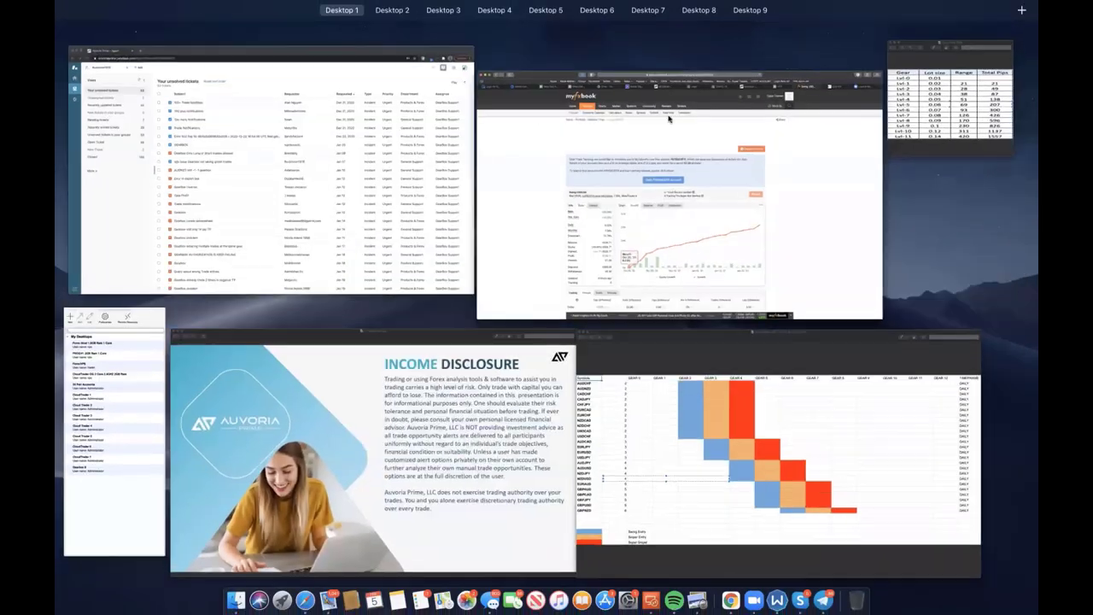
left_click(573, 152)
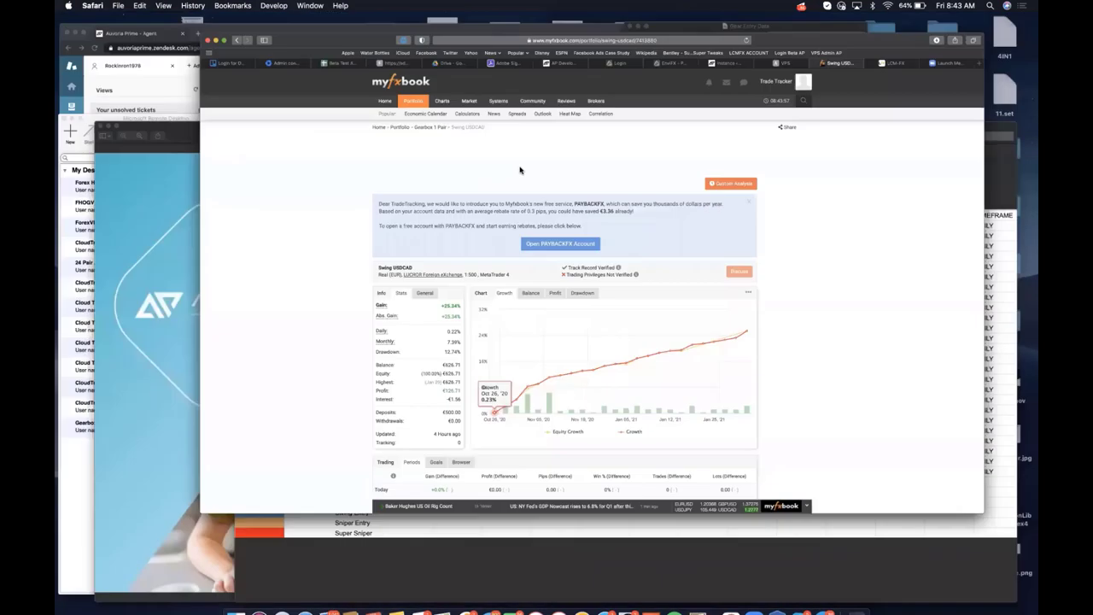
key("ctrl+Up")
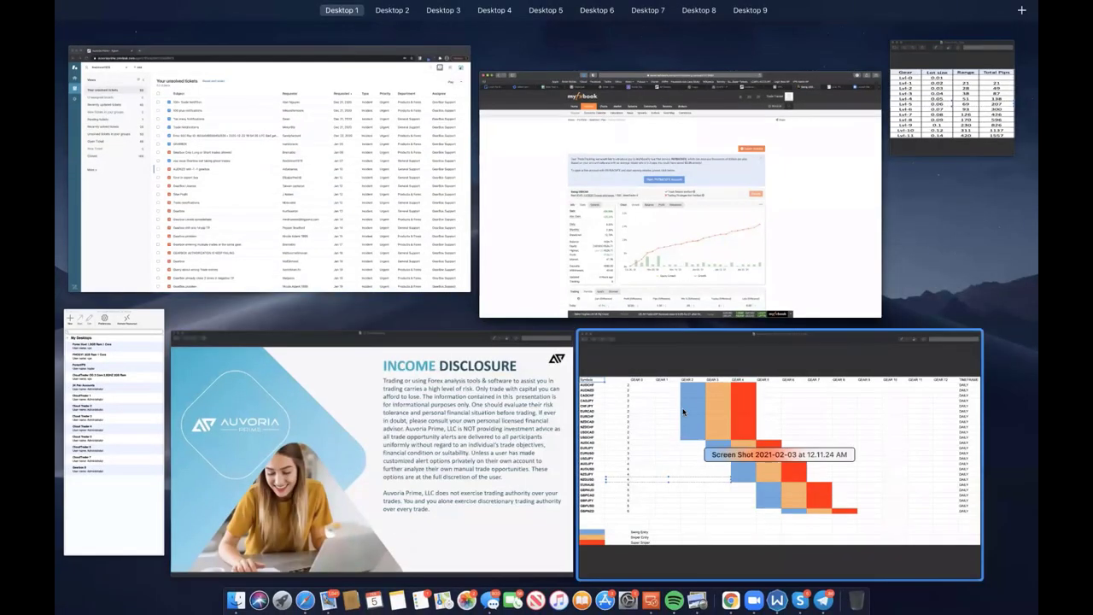
left_click(577, 362)
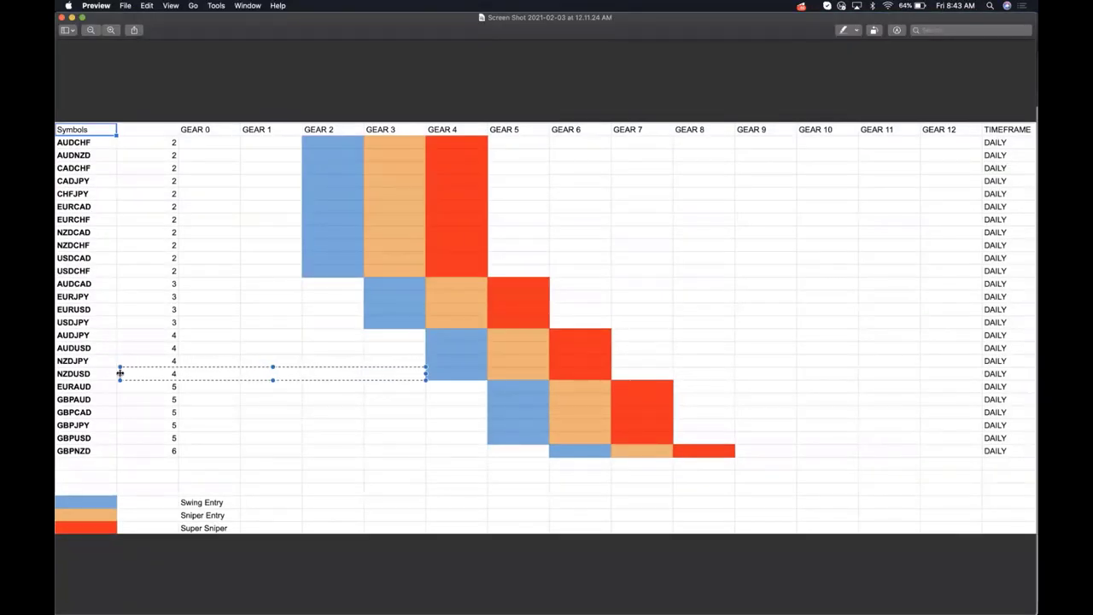
left_click_drag(119, 373, 359, 383)
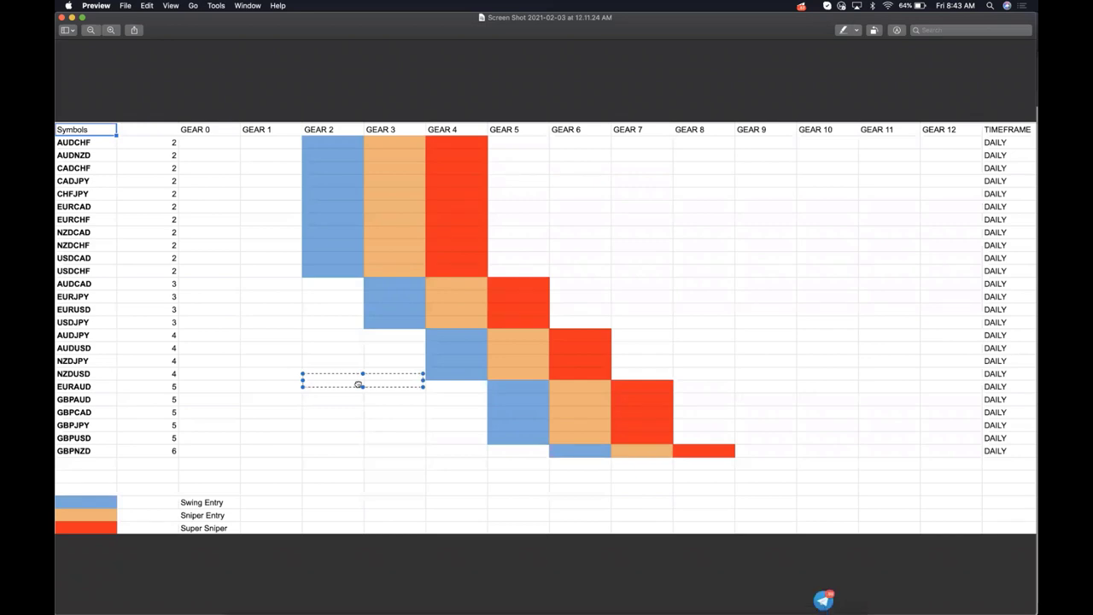
left_click_drag(359, 386, 358, 262)
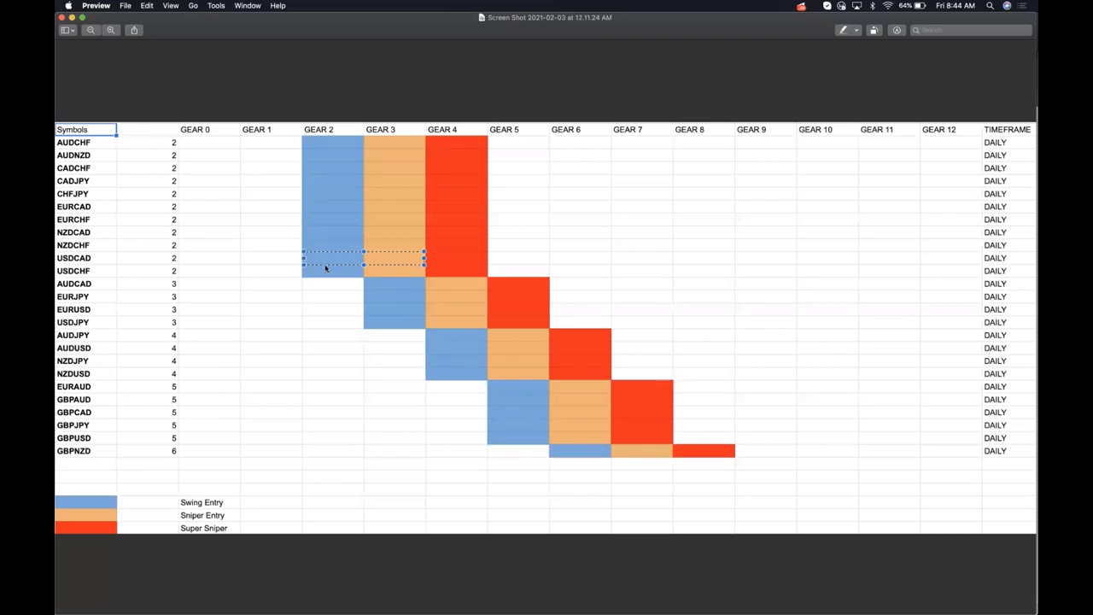
- Return to Safari, reopen the Gearbox 1 Pair portfolio and review the systems' balances, deposits and totals
key("ctrl+Up")
left_click(355, 134)
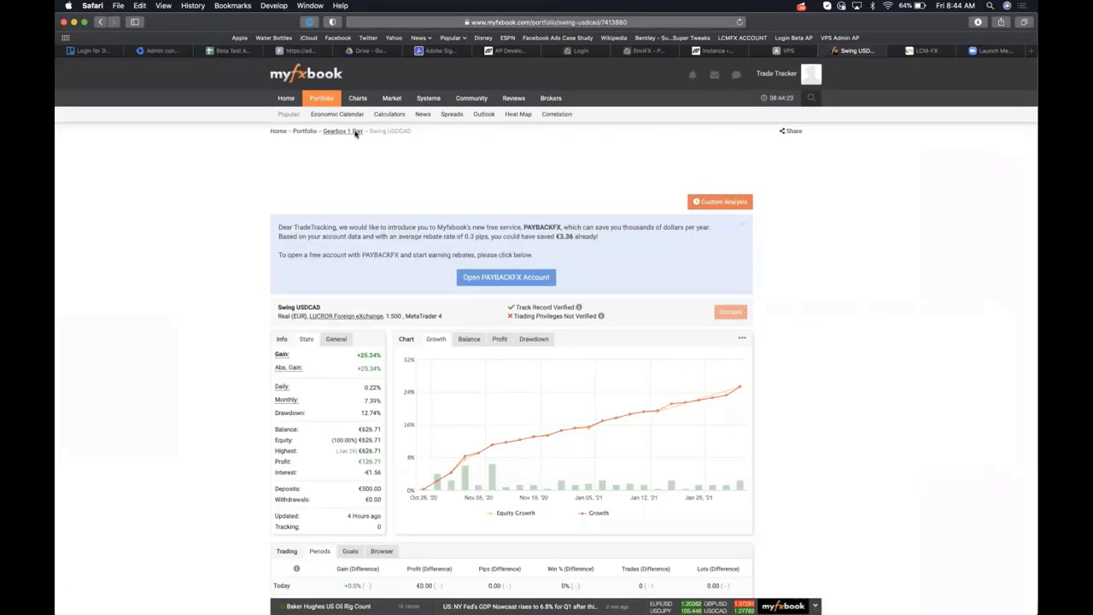
mouse_move(321, 99)
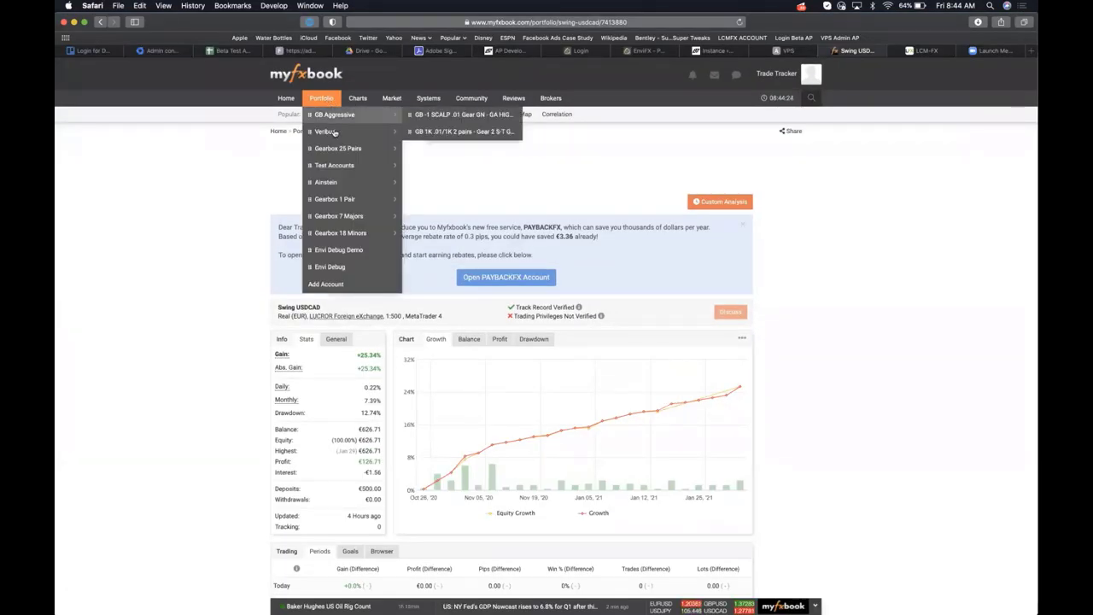
left_click(343, 199)
scroll(469, 436, "down", 5)
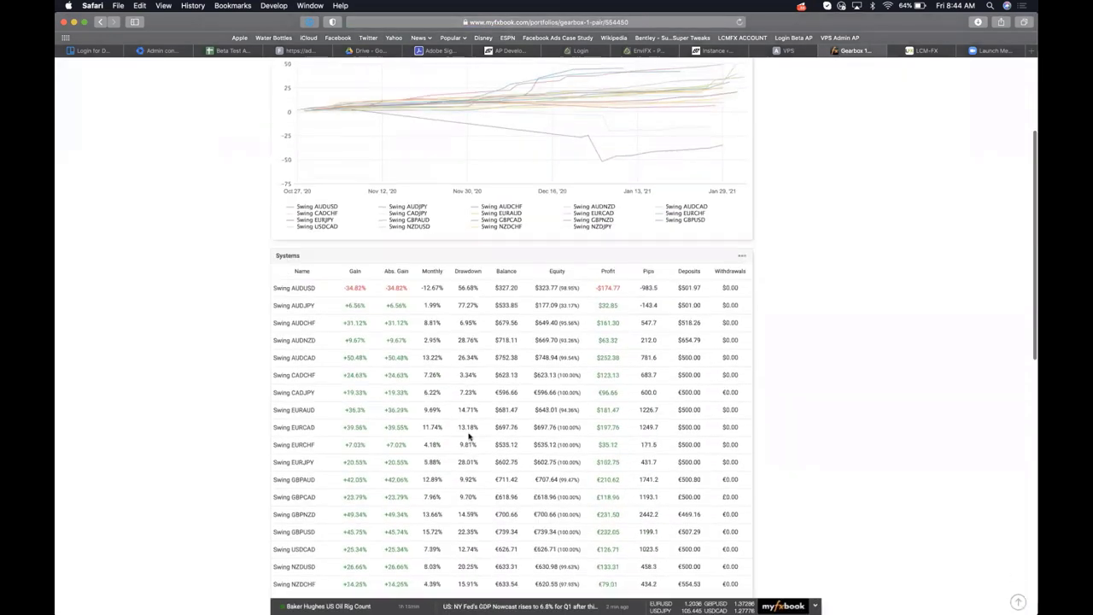
scroll(468, 437, "down", 5)
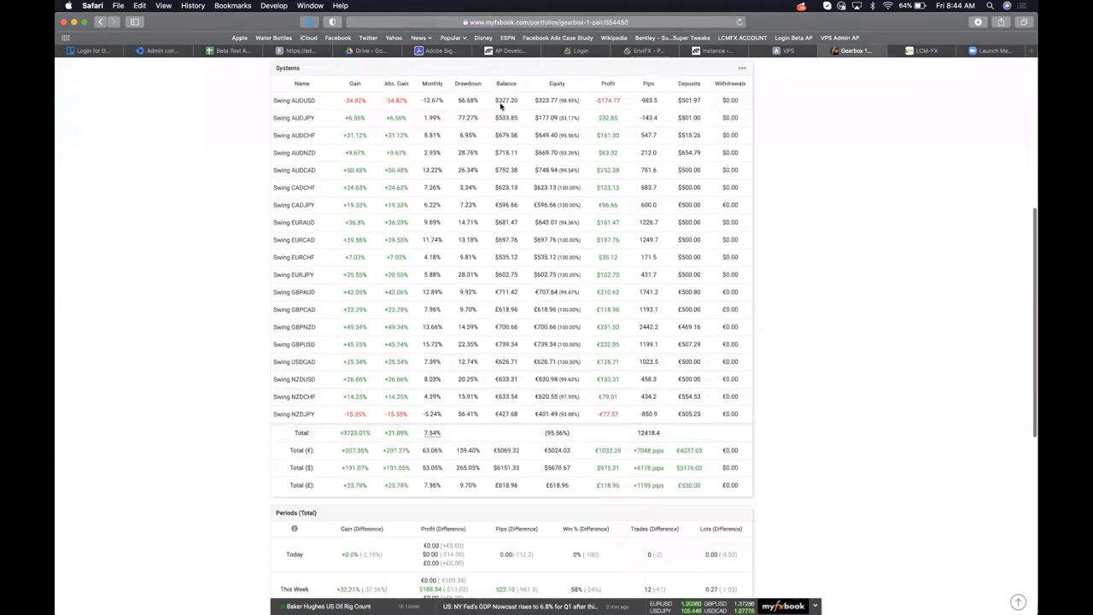
scroll(469, 295, "up", 2)
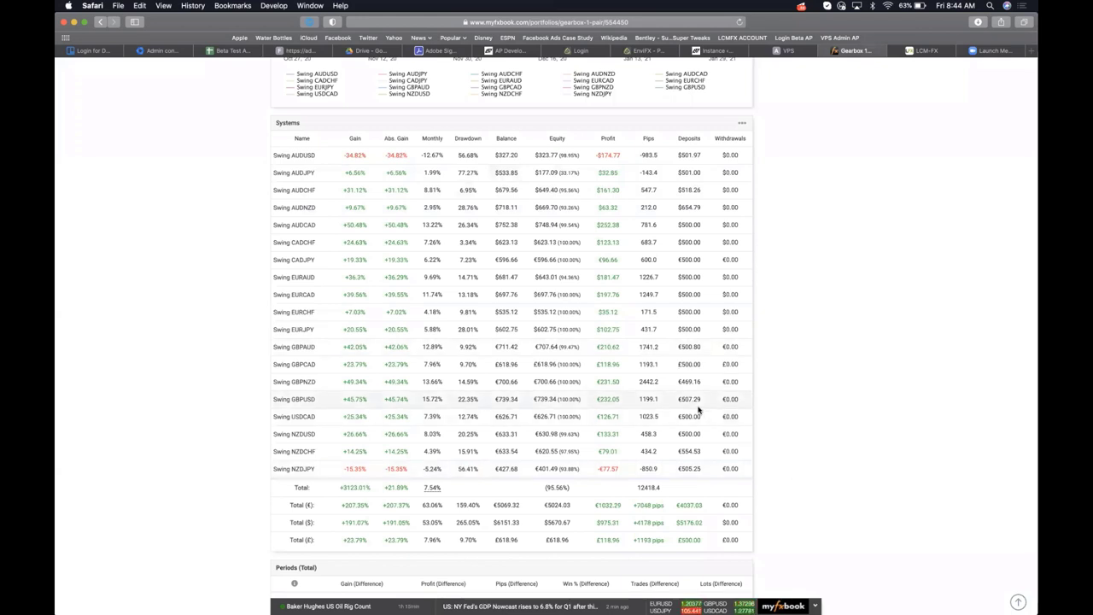
scroll(676, 418, "down", 1)
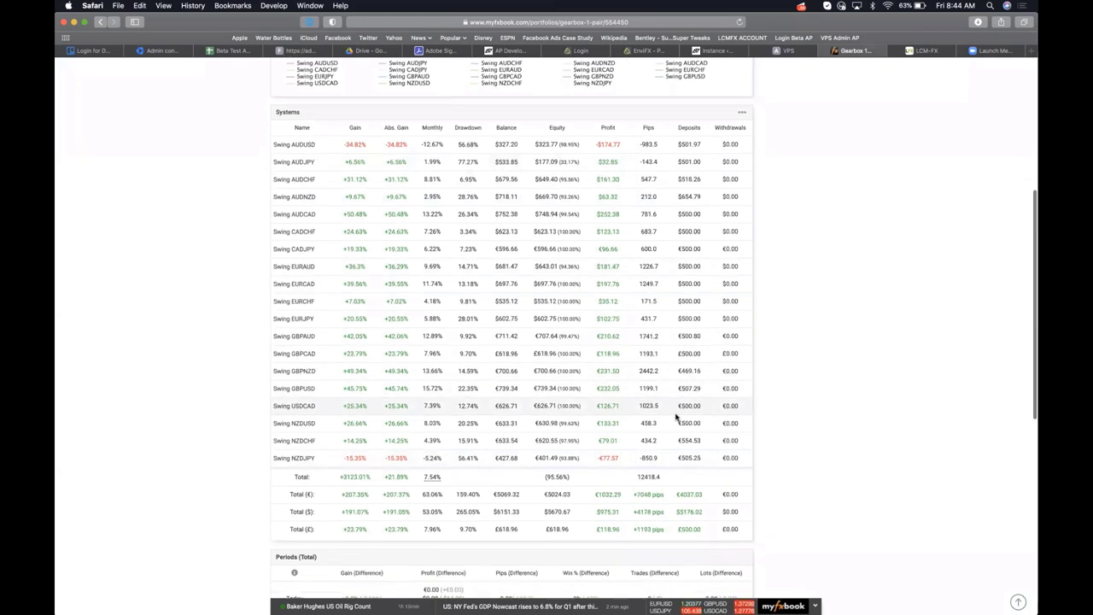
scroll(675, 418, "up", 1)
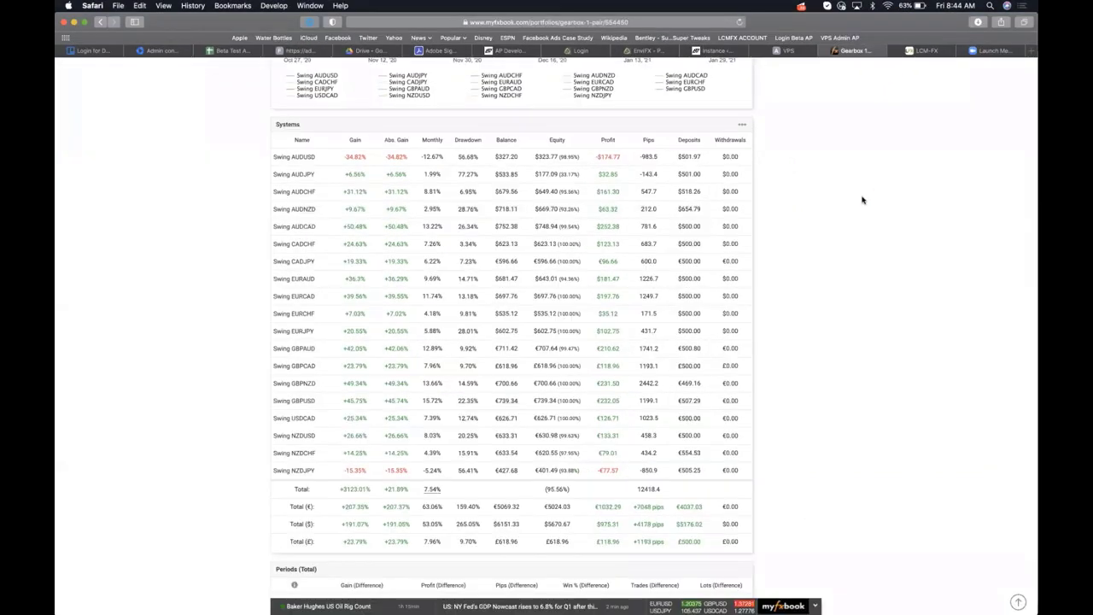
key("ctrl+Up")
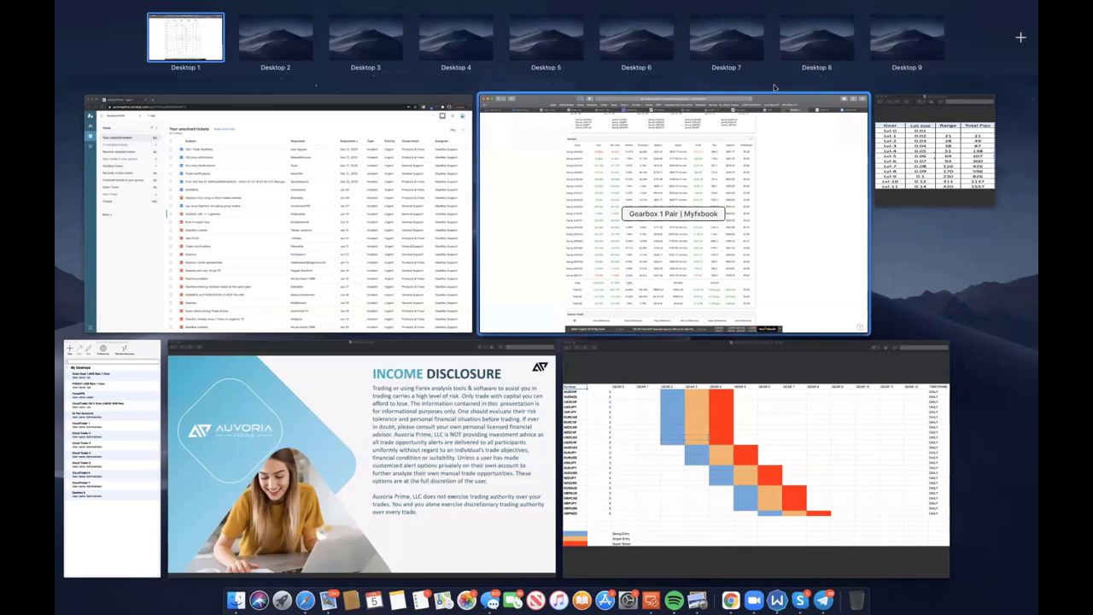
left_click(666, 201)
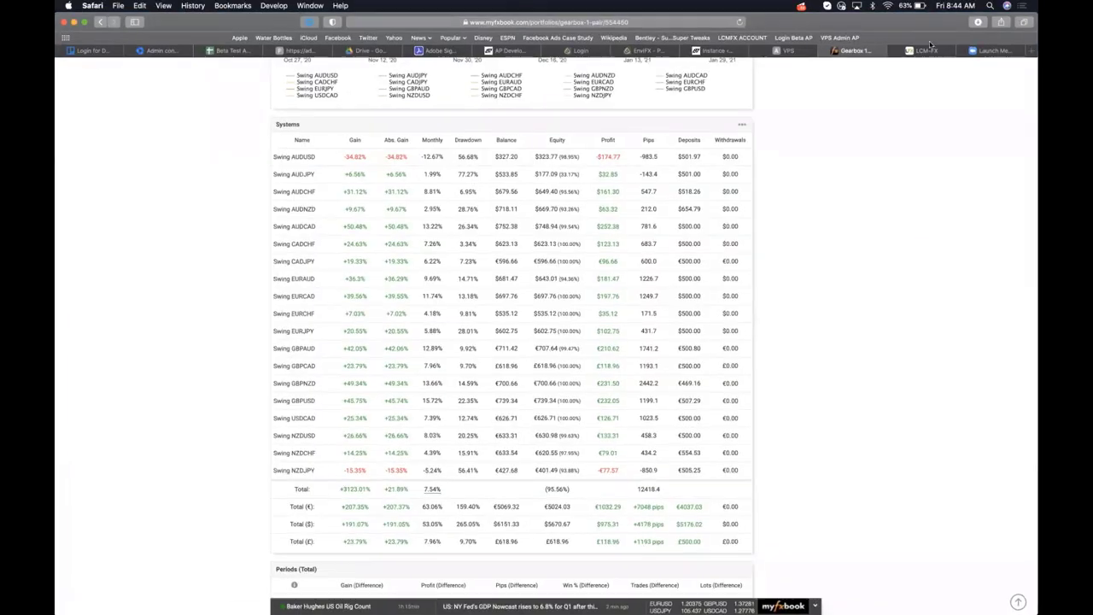
- Return to MetaTrader on the VPS and close the AUDUSD chart
left_click(784, 50)
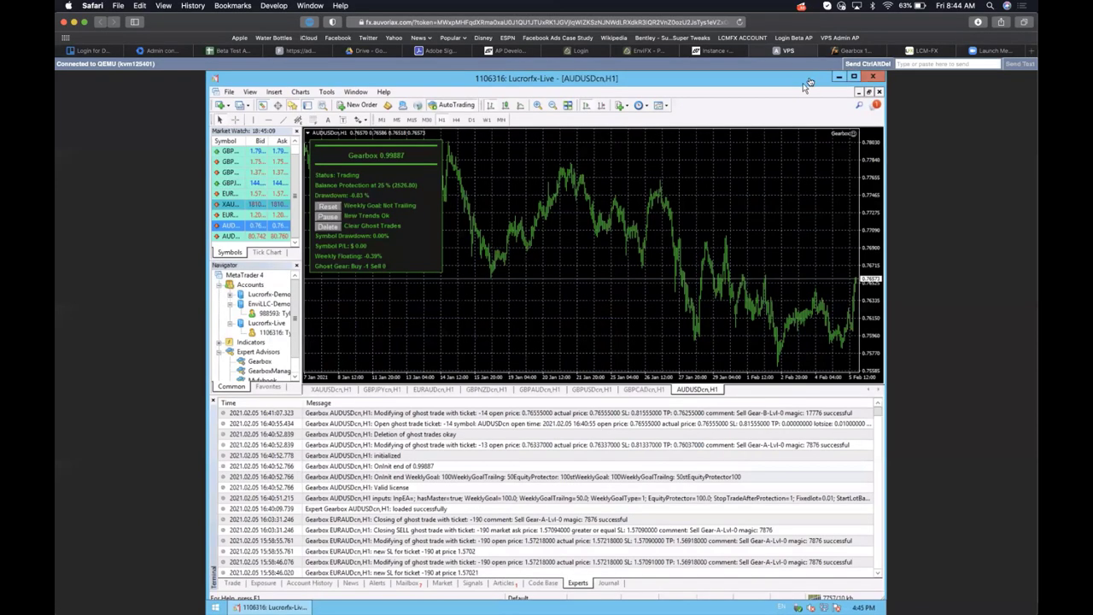
left_click(879, 92)
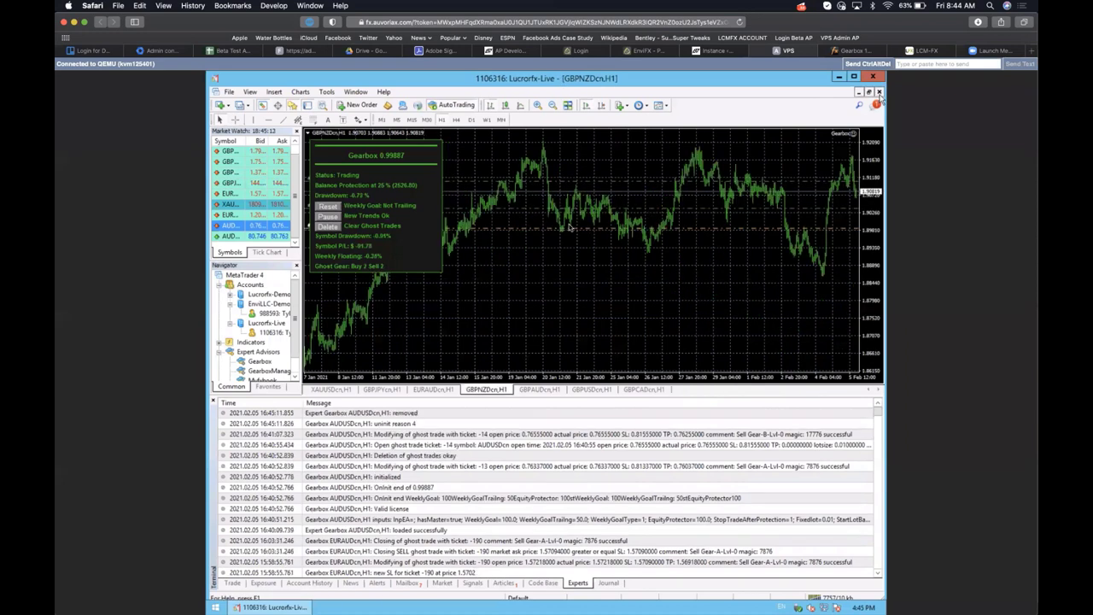
- Open the Gearbox inputs on the GBPNZD chart, review Only Gears Above, Change to Gears Above and Max Number of Gears, and close them unchanged
left_click(853, 136)
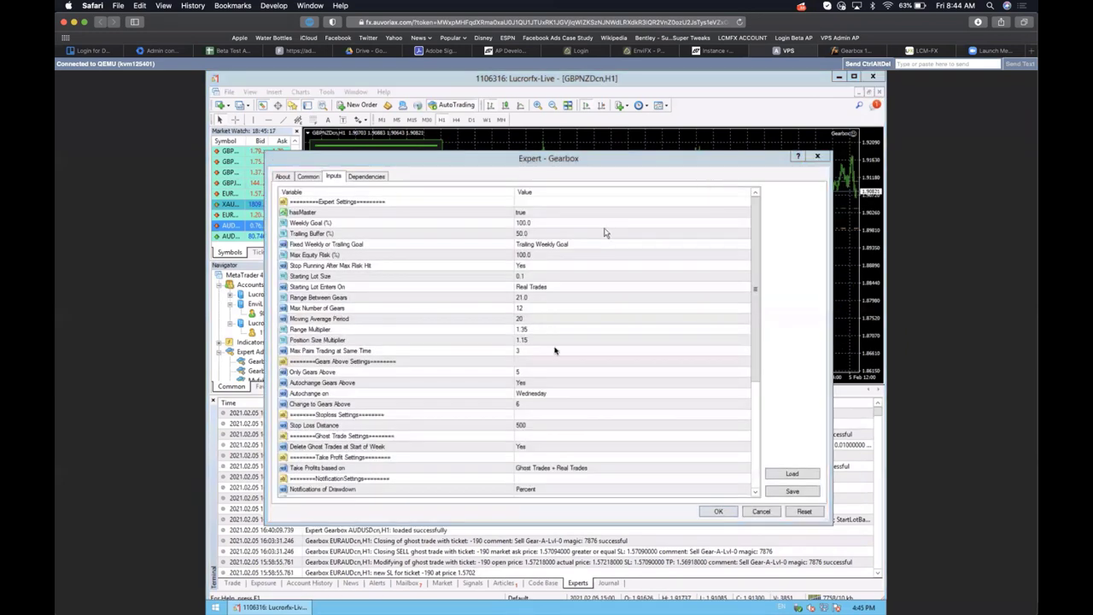
left_click(524, 373)
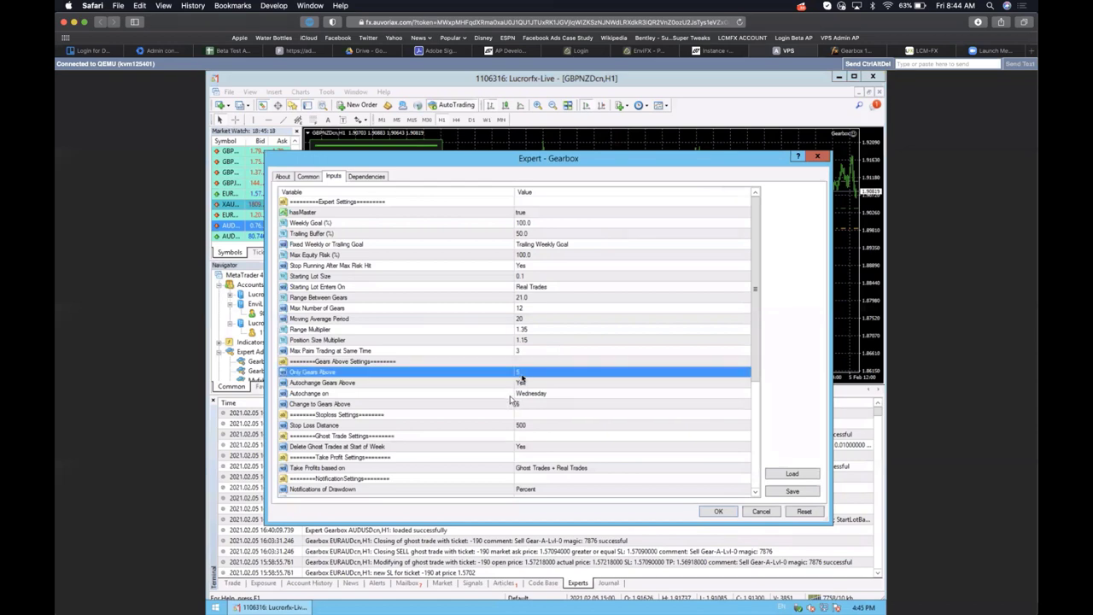
left_click(516, 404)
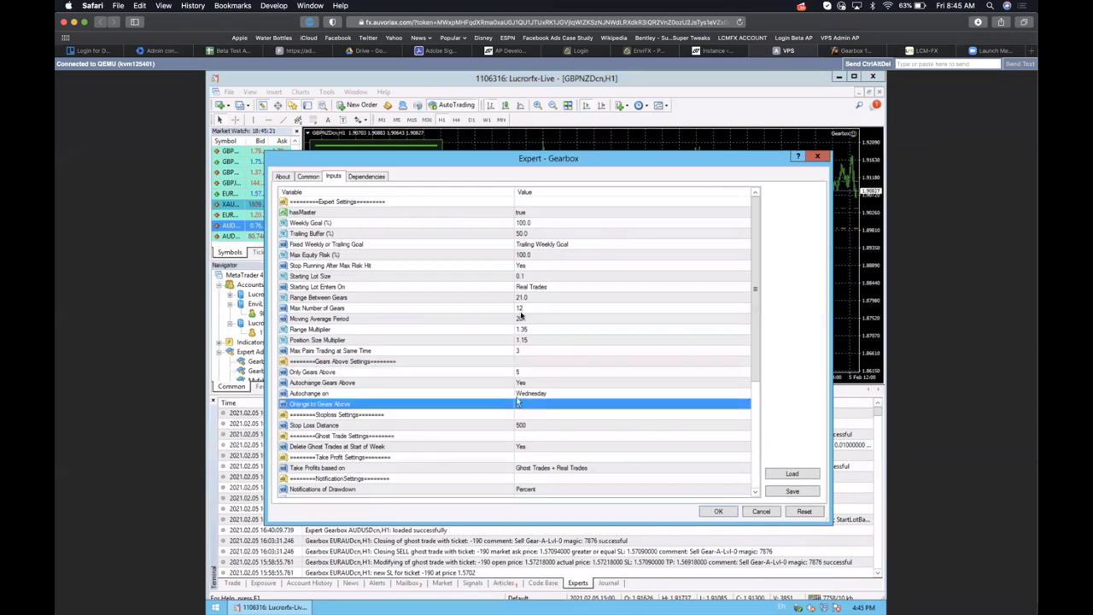
left_click(521, 309)
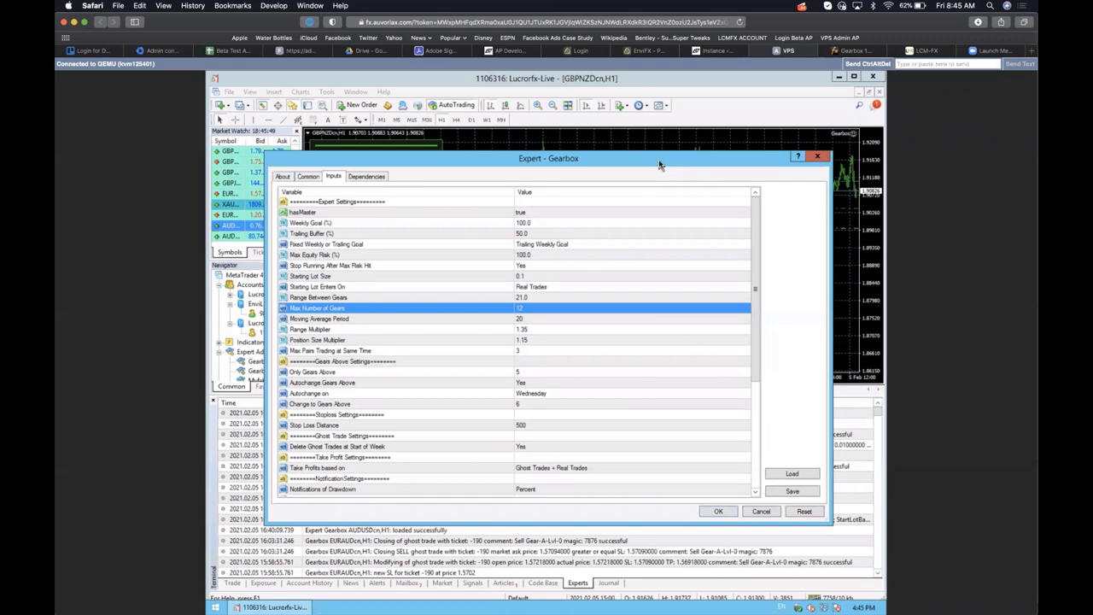
left_click_drag(653, 163, 659, 142)
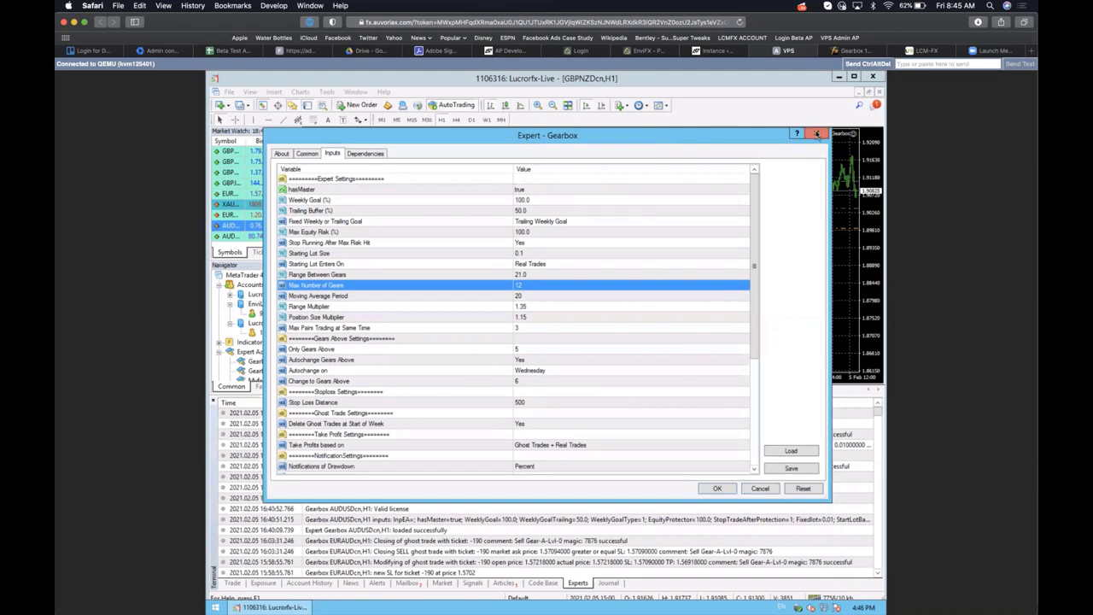
left_click_drag(755, 210, 754, 269)
scroll(738, 372, "down", 2)
scroll(738, 372, "up", 5)
left_click(816, 135)
left_click(816, 135)
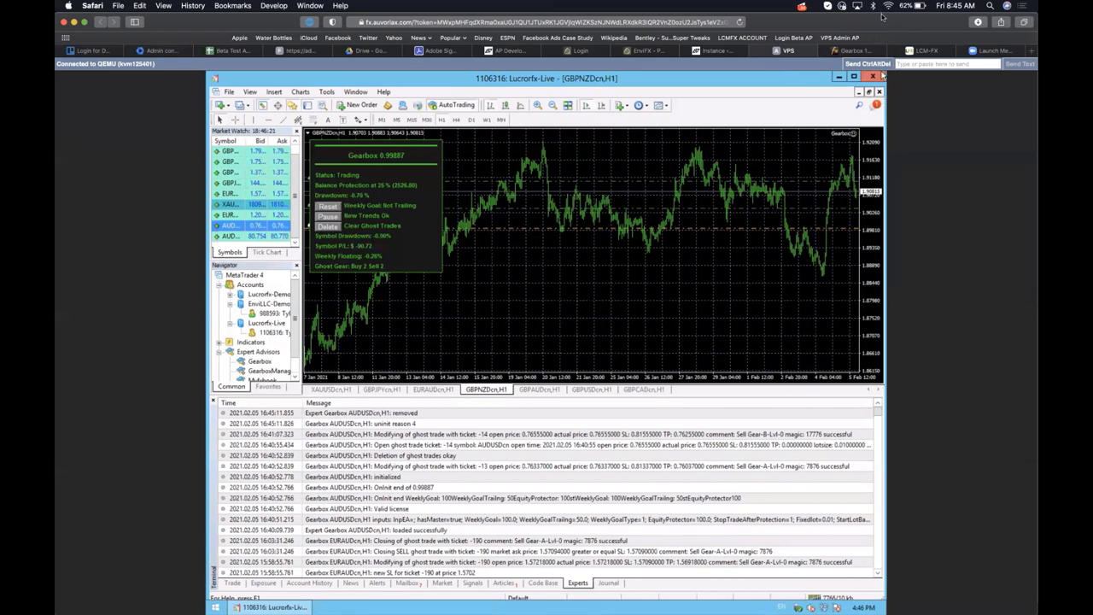
- Launch the (2) Gearbox terminal from the VPS desktop and bring the Lucrorfx-Live MetaTrader window back
left_click(839, 77)
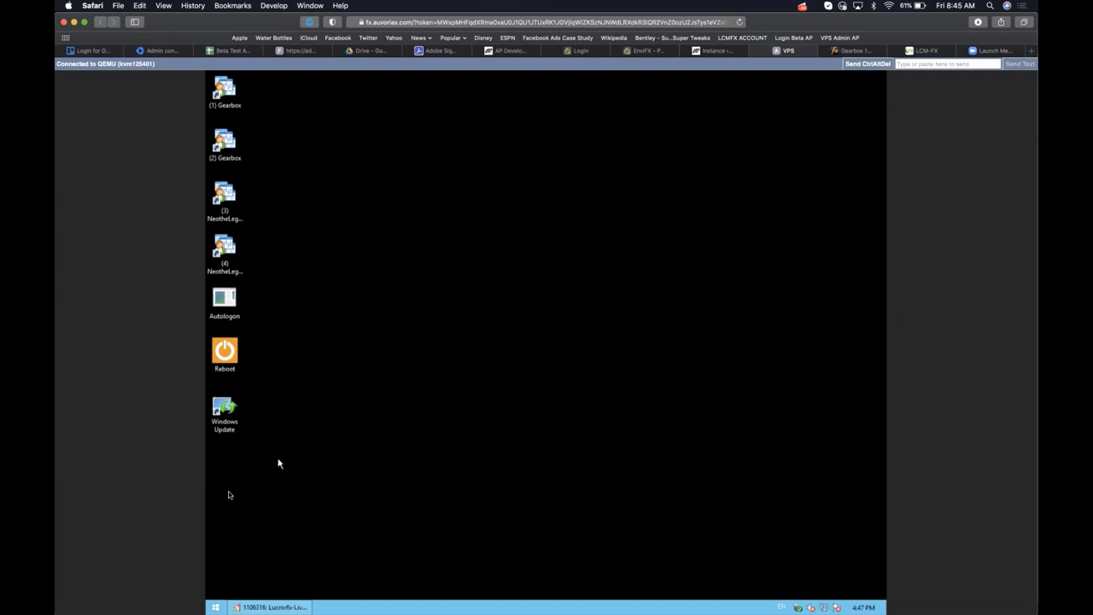
left_click(226, 89)
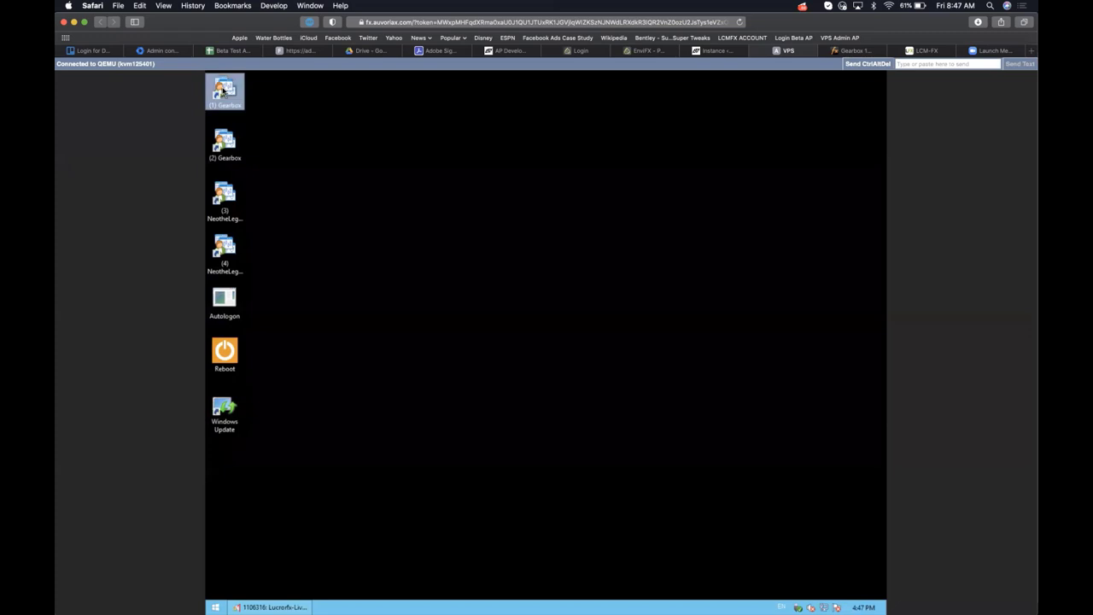
left_click(229, 141)
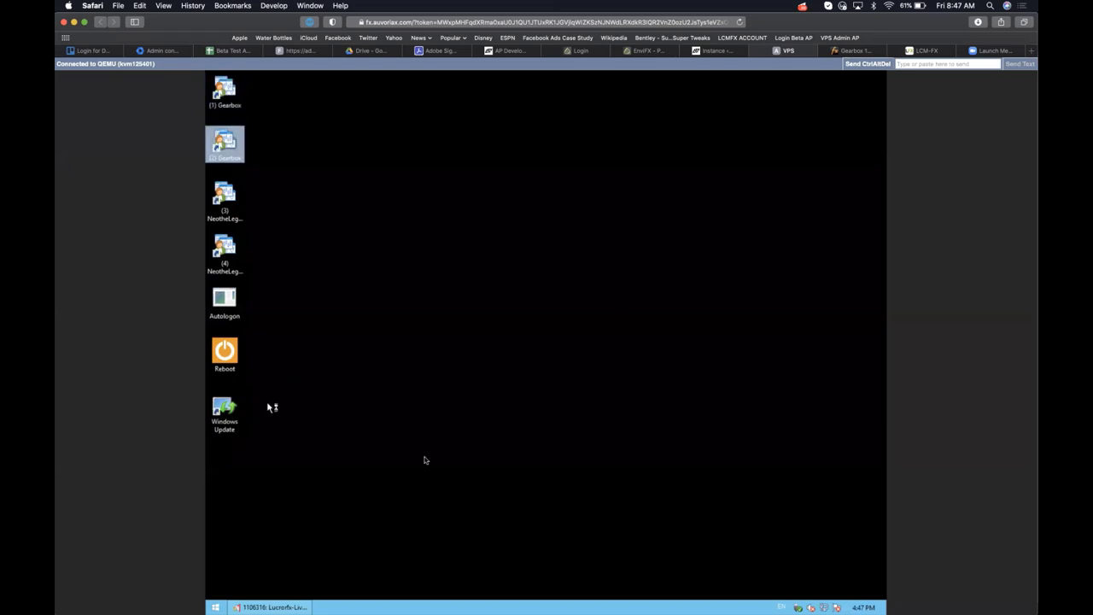
left_click(287, 608)
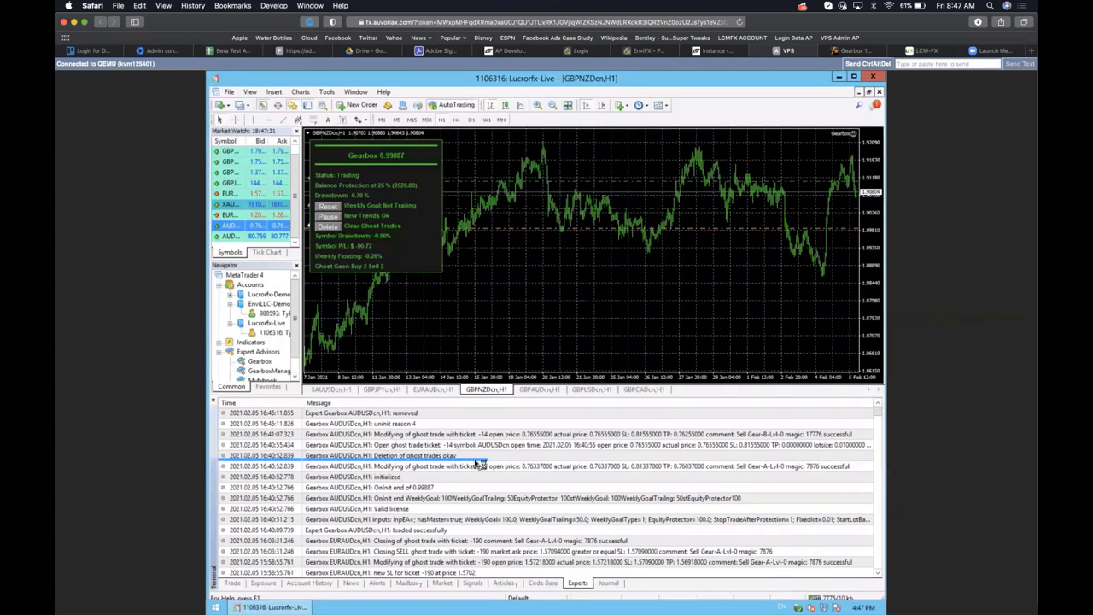
- Examine the AUDUSD ghost trade deletion and opening entries in the Experts log
left_click(545, 456)
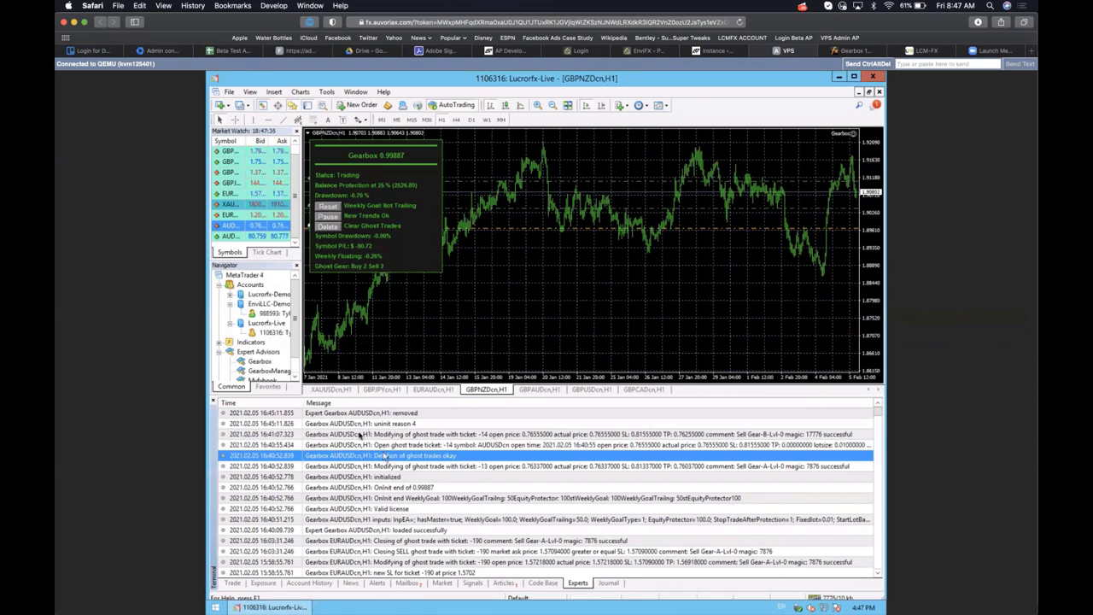
left_click(386, 445)
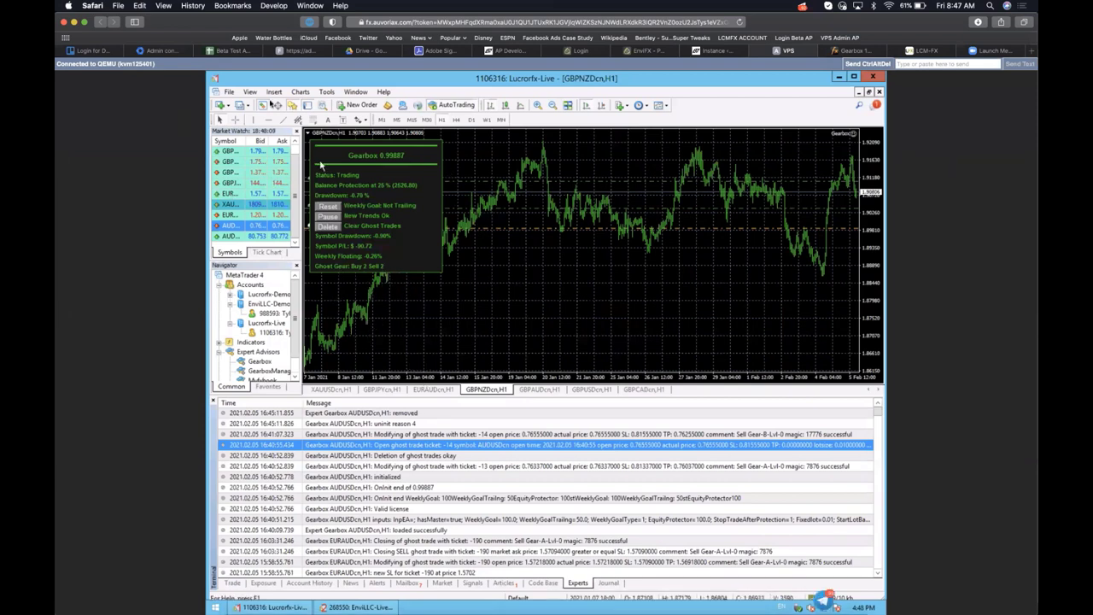
left_click(430, 340)
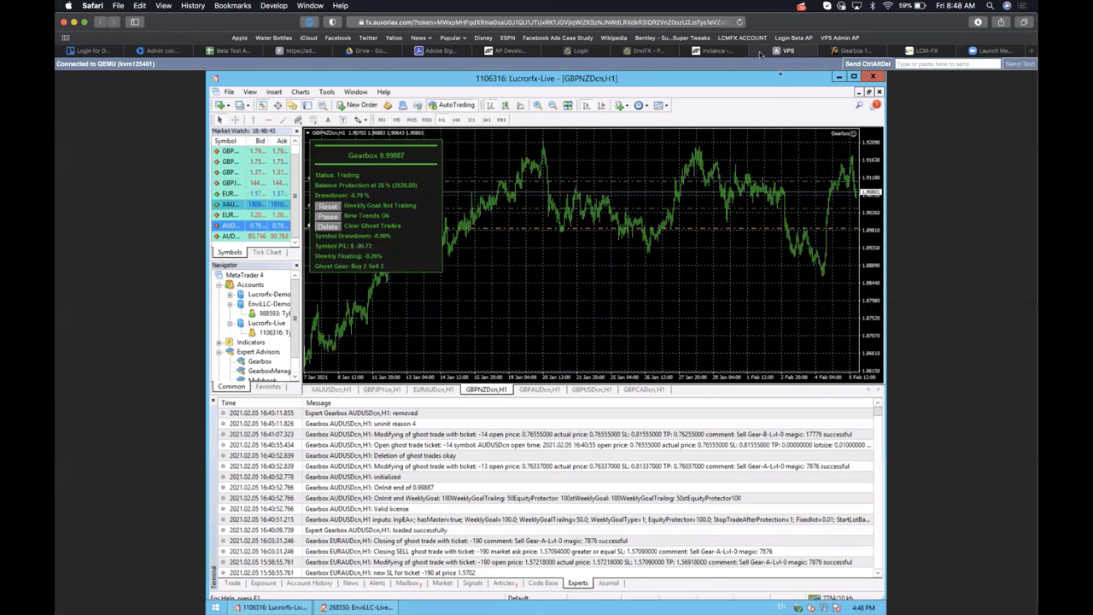
left_click(854, 136)
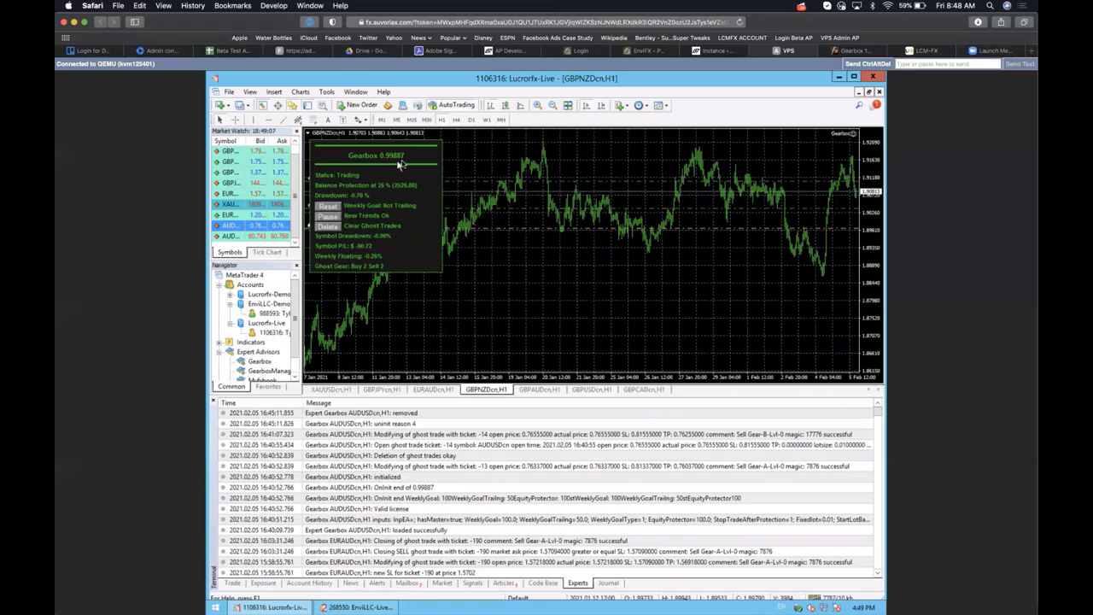
- Switch to the symbol gear table in Preview and frame the Gear 3 cells from AUDJPY to NZDUSD
key("ctrl+Up")
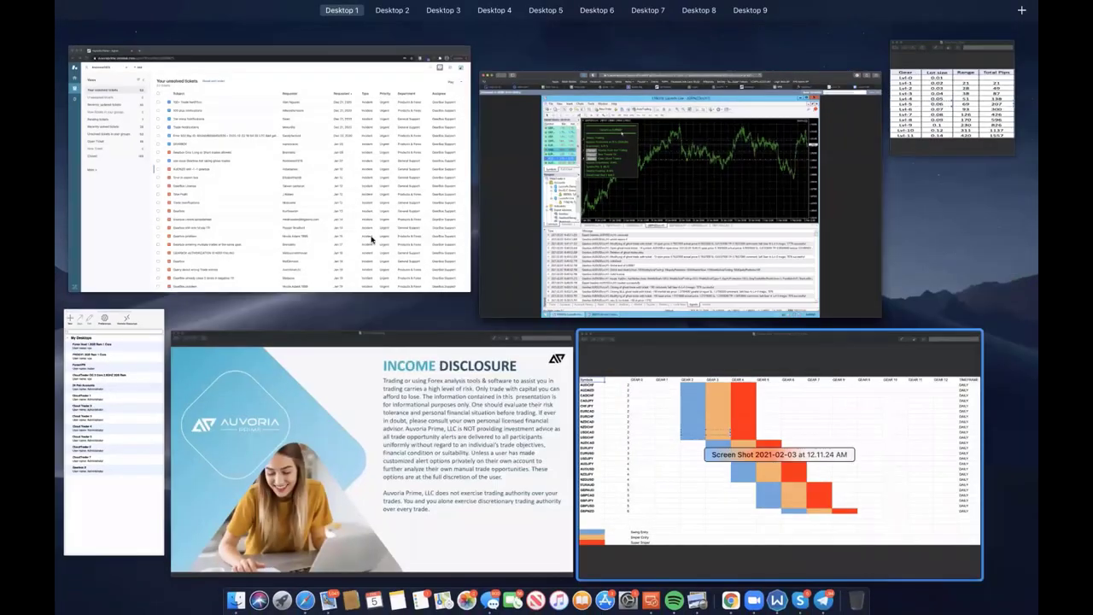
left_click(672, 405)
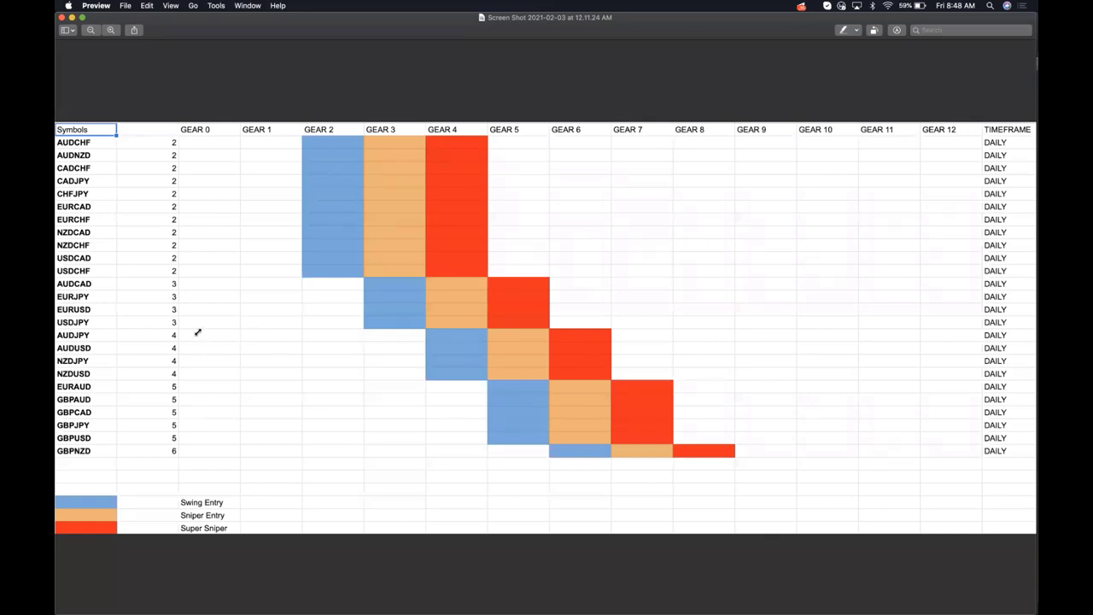
left_click_drag(197, 331, 401, 343)
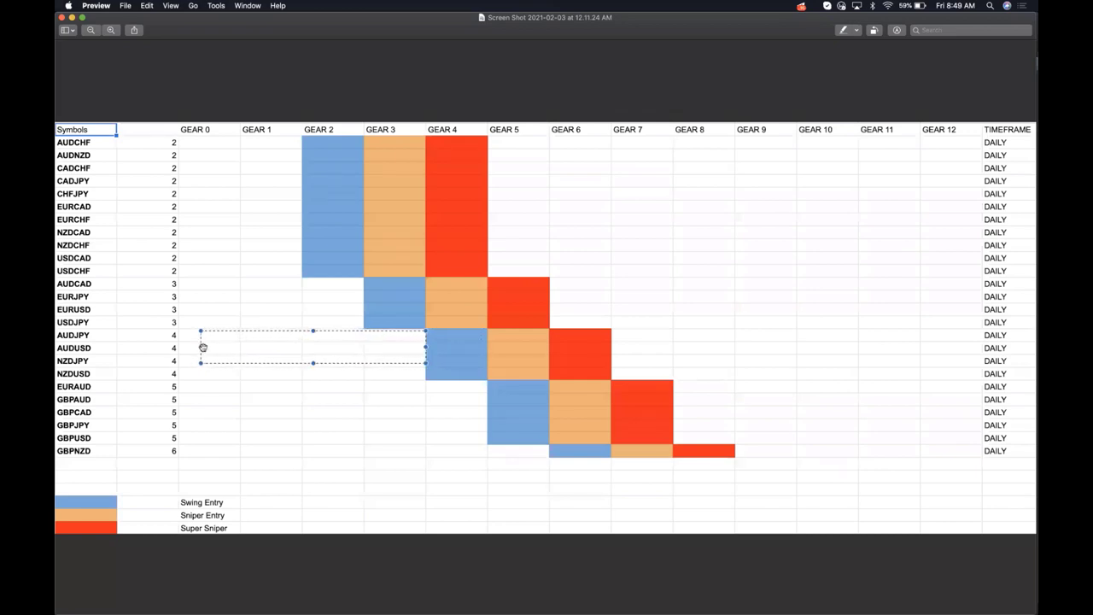
left_click_drag(200, 347, 360, 360)
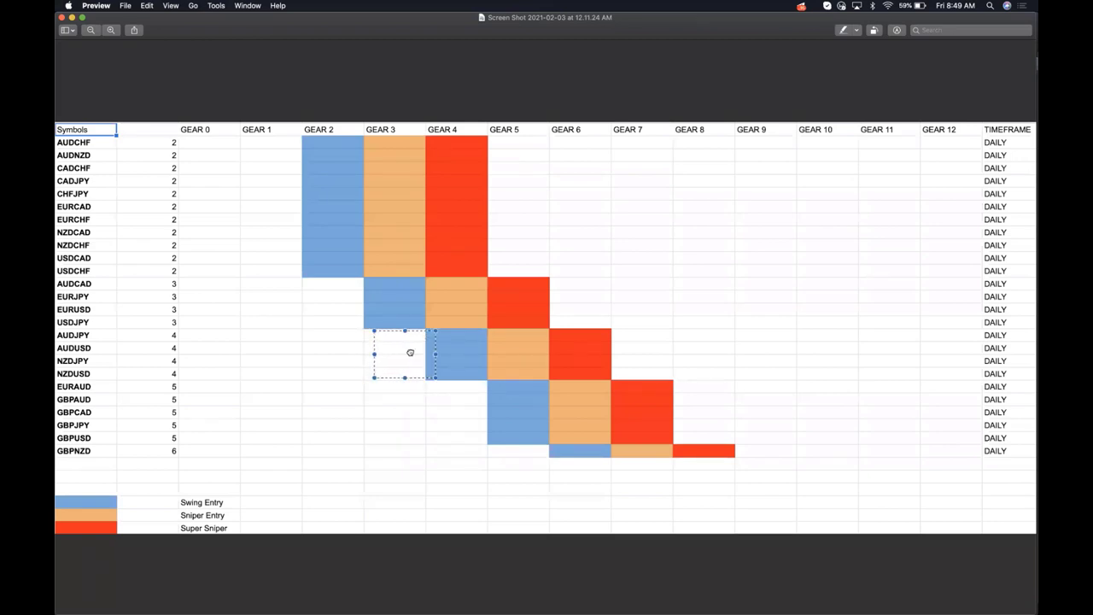
left_click_drag(442, 357, 395, 352)
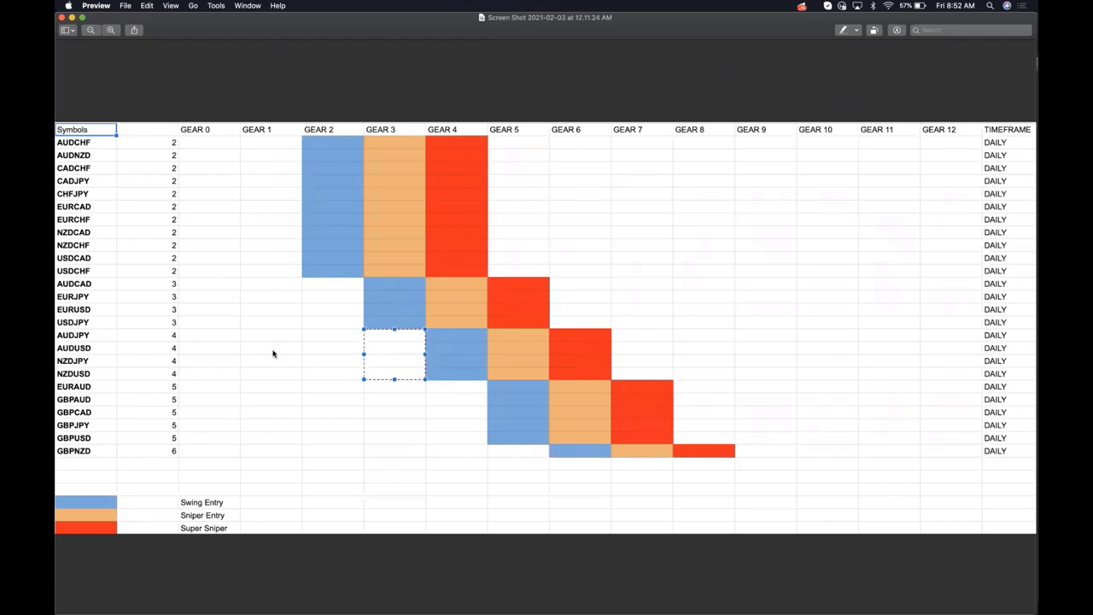
- Return to Safari and open forexfactory.com in a new tab
key("ctrl+Up")
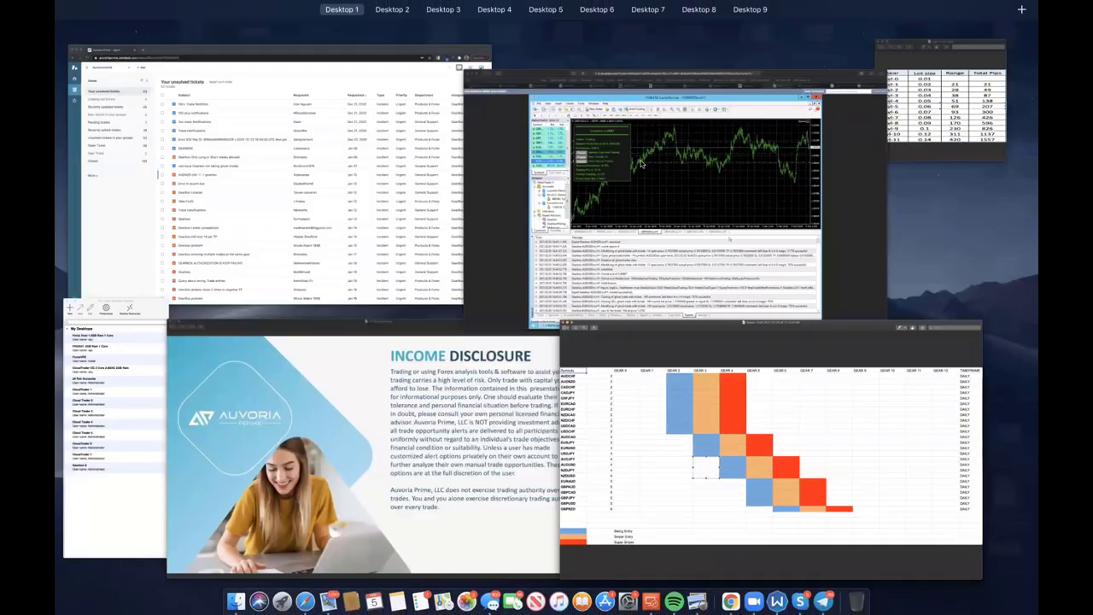
left_click(640, 171)
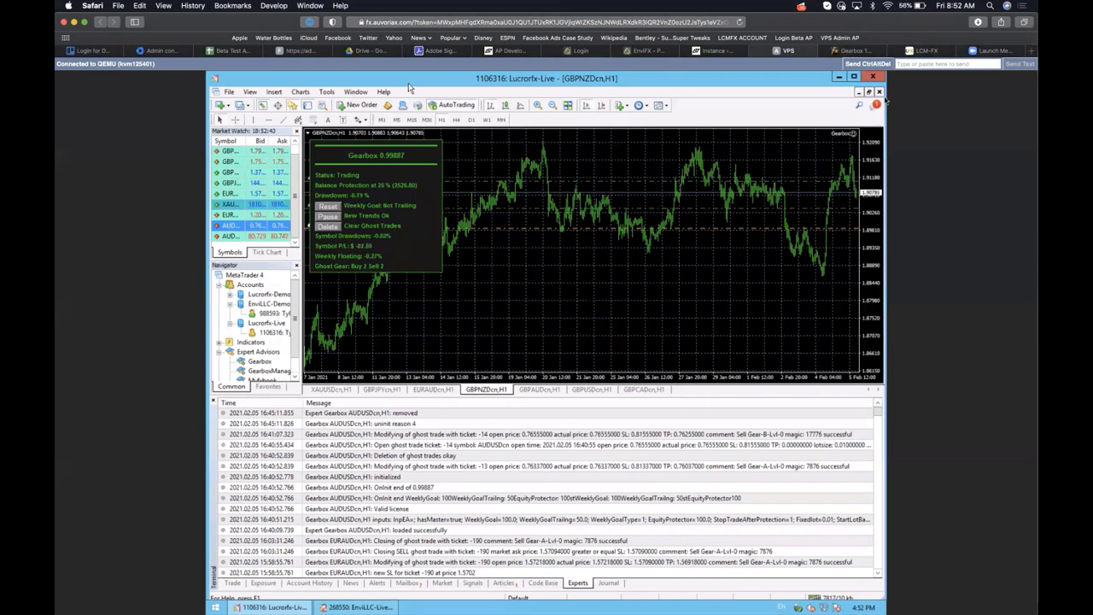
left_click(1030, 51)
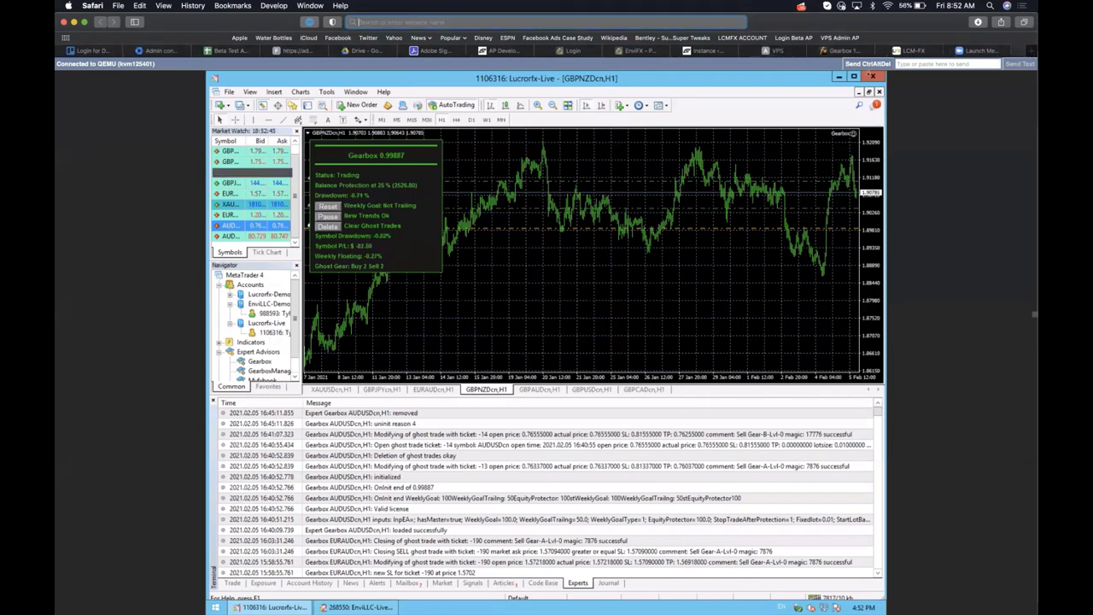
type("forexfactory.com")
key("Return")
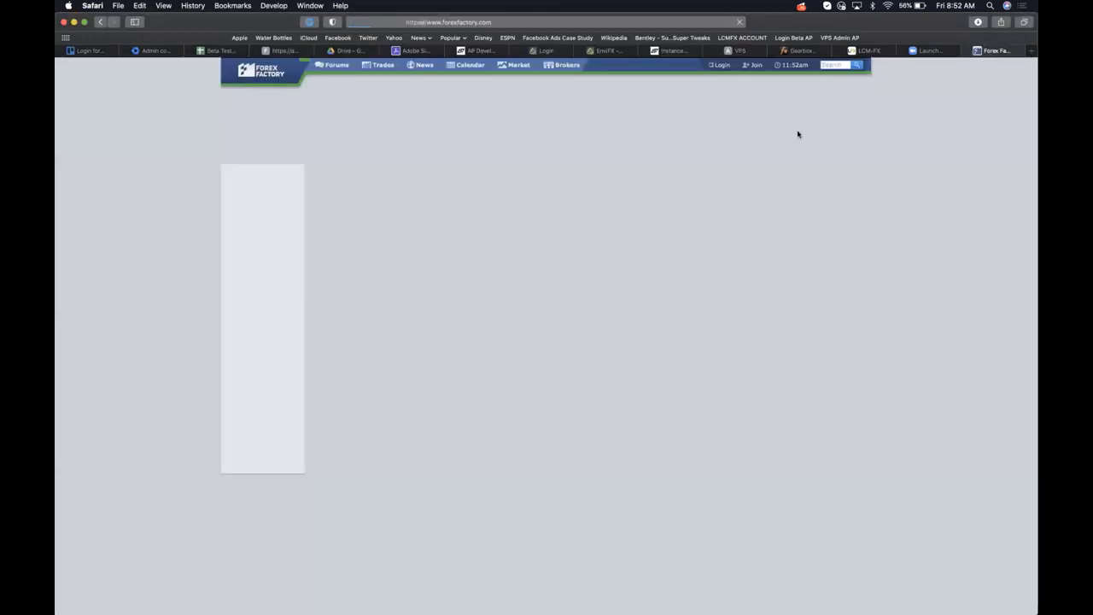
- Set the economic calendar's date range to February 6 through February 13, 2021
left_click(338, 186)
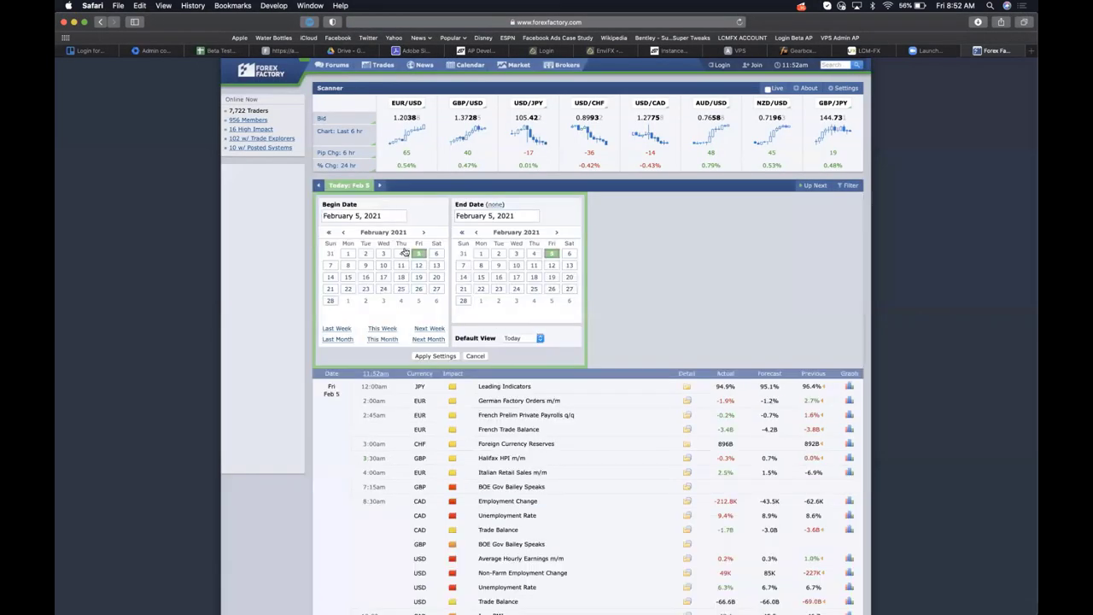
left_click(570, 254)
left_click(436, 253)
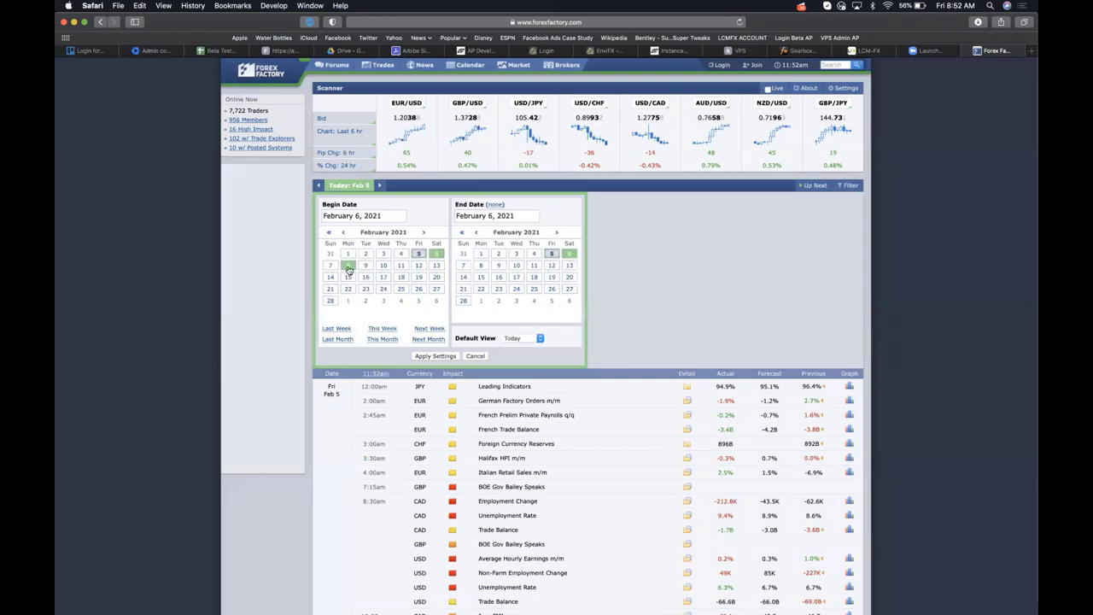
left_click(437, 267)
left_click(436, 253)
left_click(569, 266)
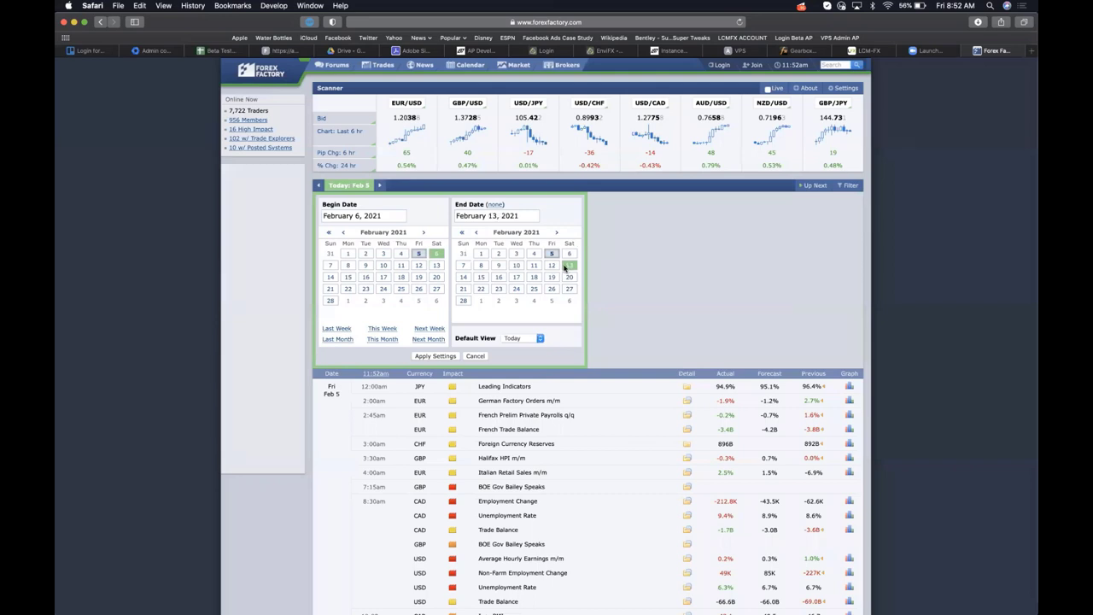
left_click(446, 357)
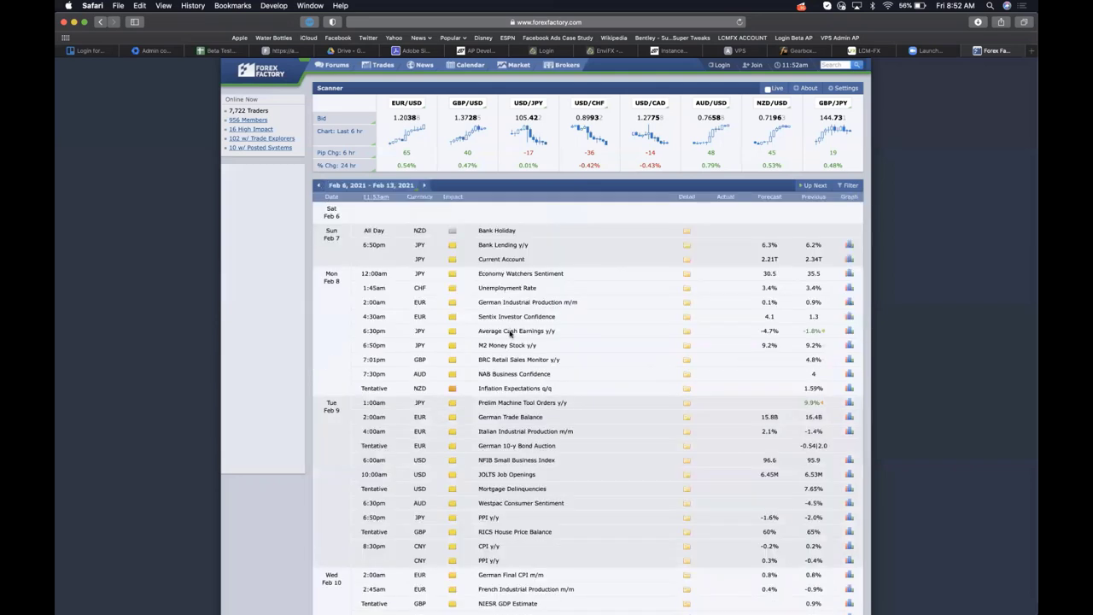
- Examine the week's calendar for high-impact events, marking Fed Chair Powell Speaks and BOE Gov Bailey Speaks on Wednesday
scroll(561, 330, "down", 5)
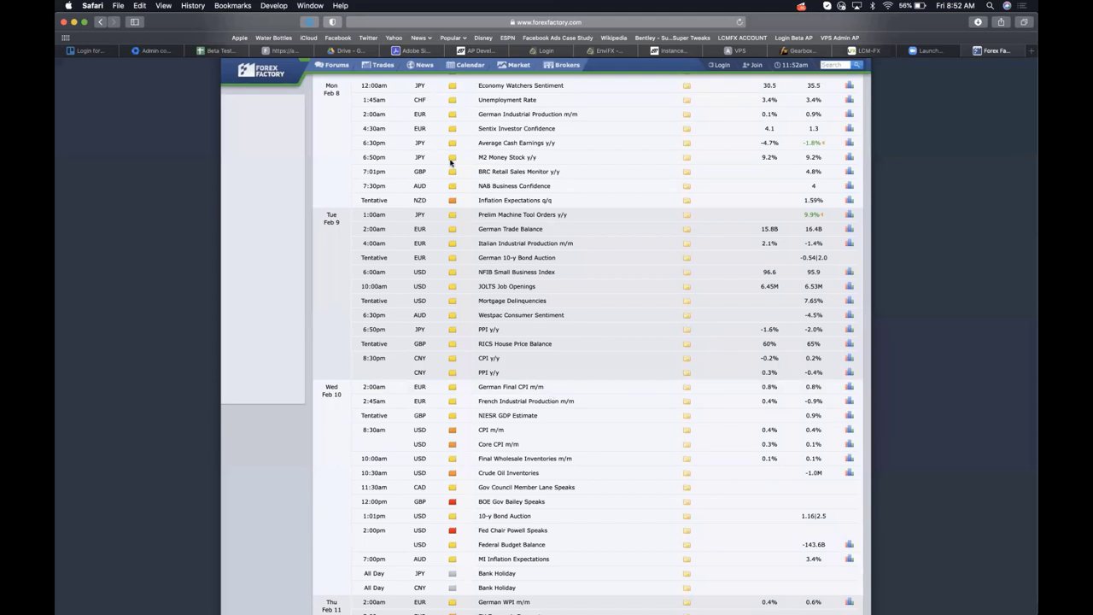
scroll(452, 161, "down", 6)
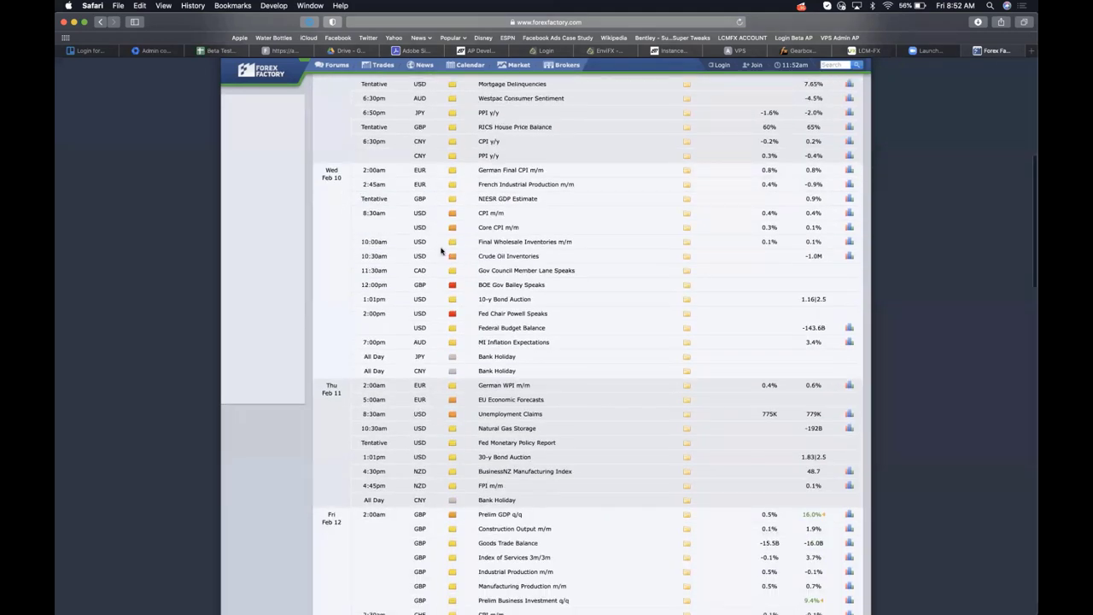
scroll(441, 251, "down", 3)
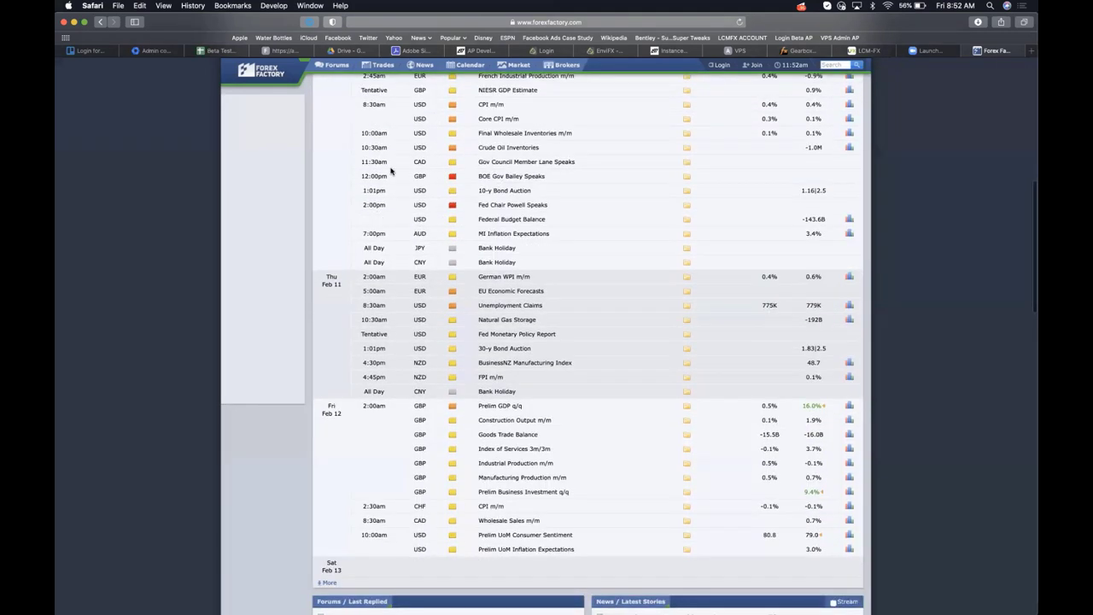
scroll(453, 187, "up", 1)
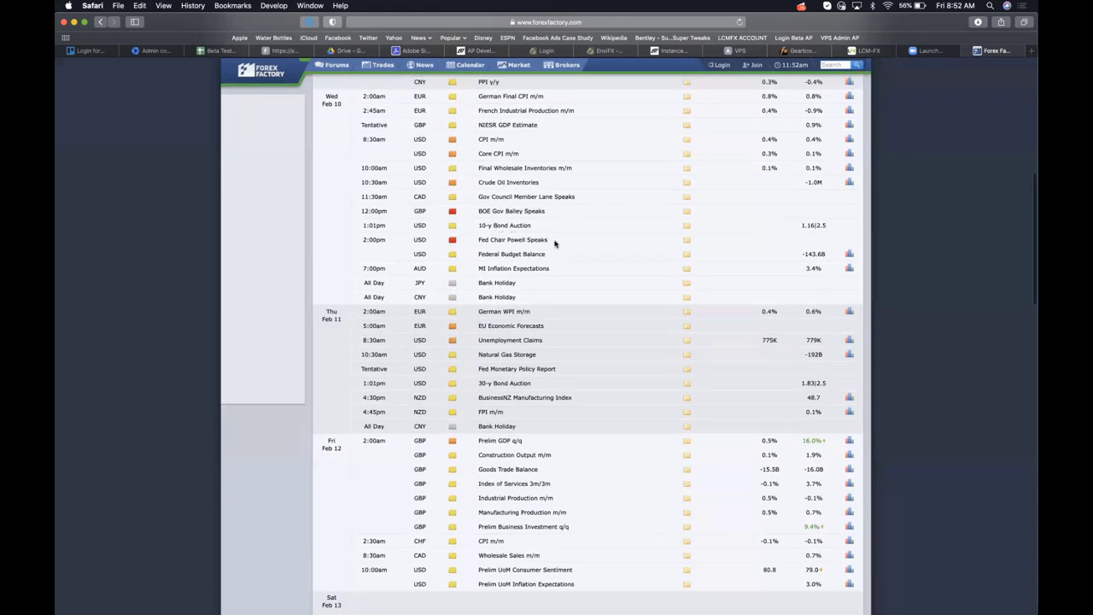
left_click_drag(554, 241, 429, 251)
left_click_drag(561, 210, 478, 208)
scroll(521, 291, "down", 2)
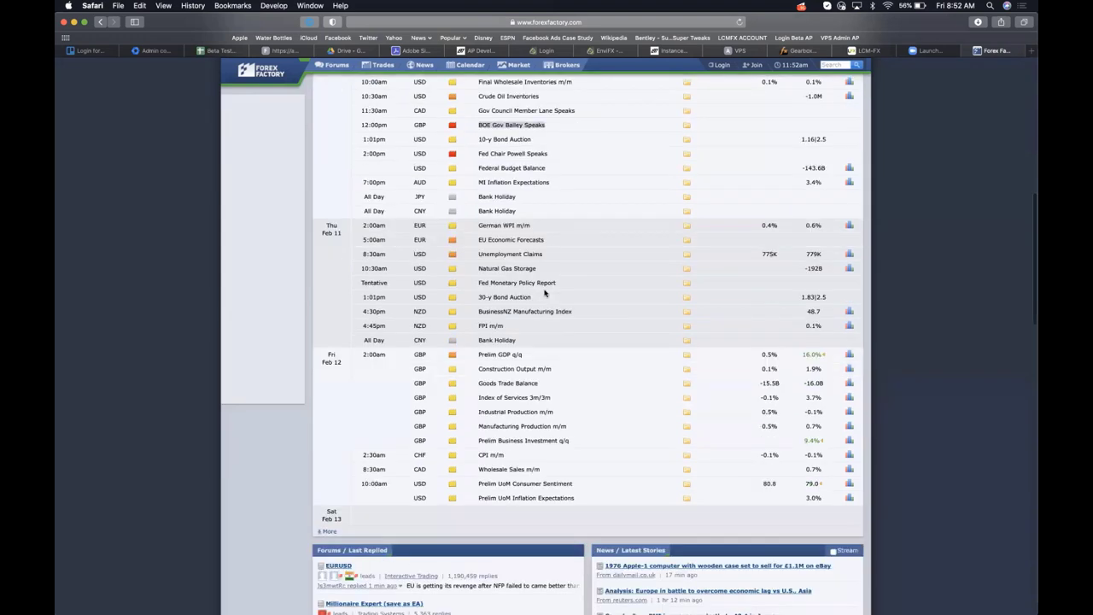
scroll(521, 290, "up", 4)
scroll(544, 290, "up", 5)
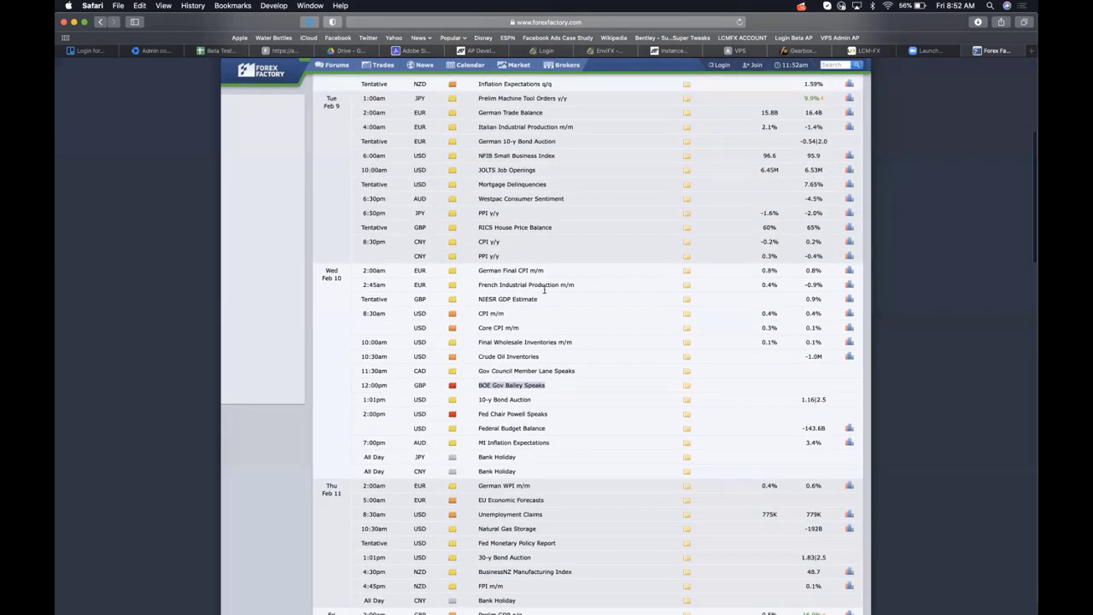
- Compare the impact ratings of each day's events across the full week, from Sunday, February 7 through Friday, February 12
scroll(544, 289, "down", 1)
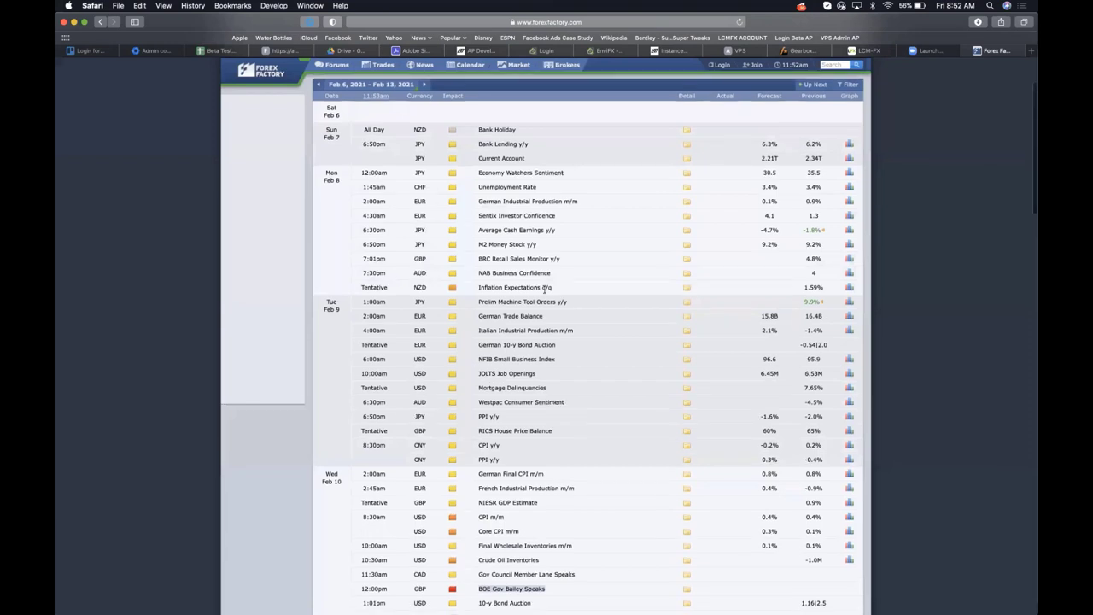
scroll(544, 293, "down", 3)
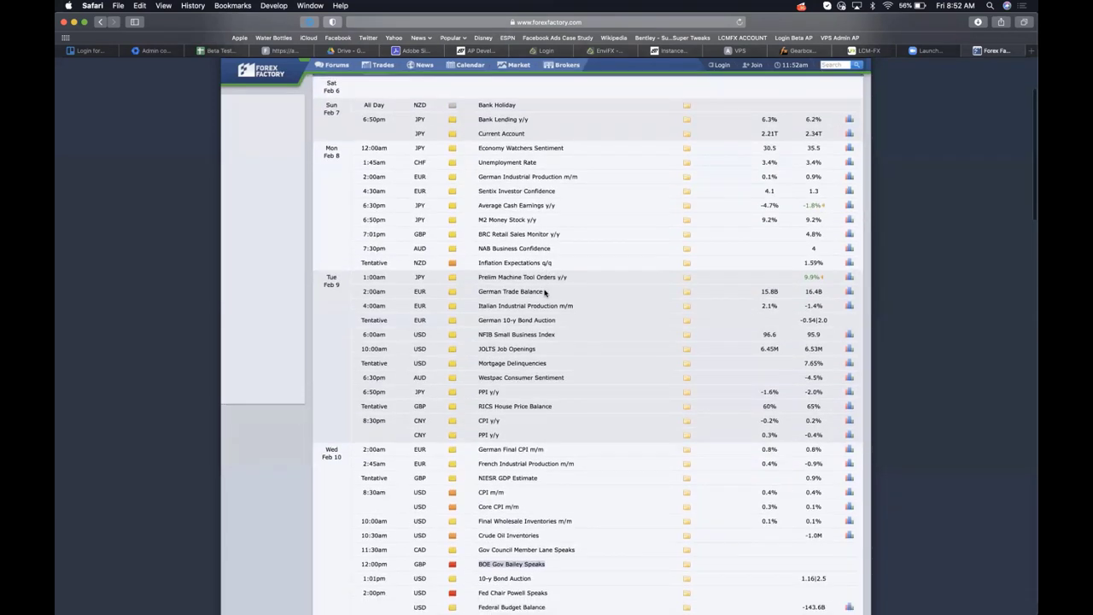
scroll(544, 293, "down", 3)
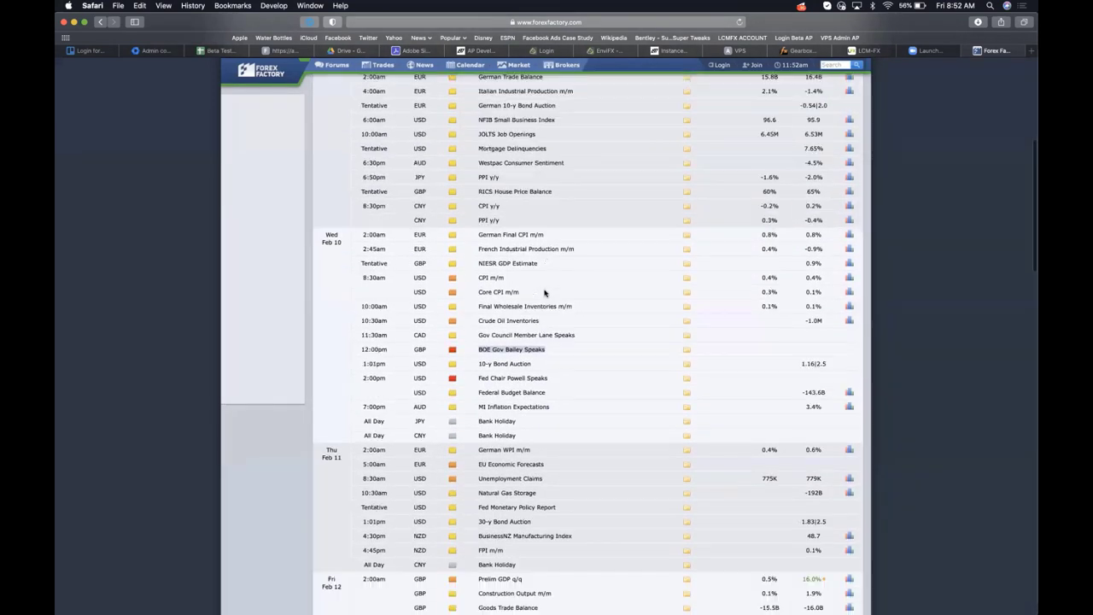
scroll(544, 293, "down", 1)
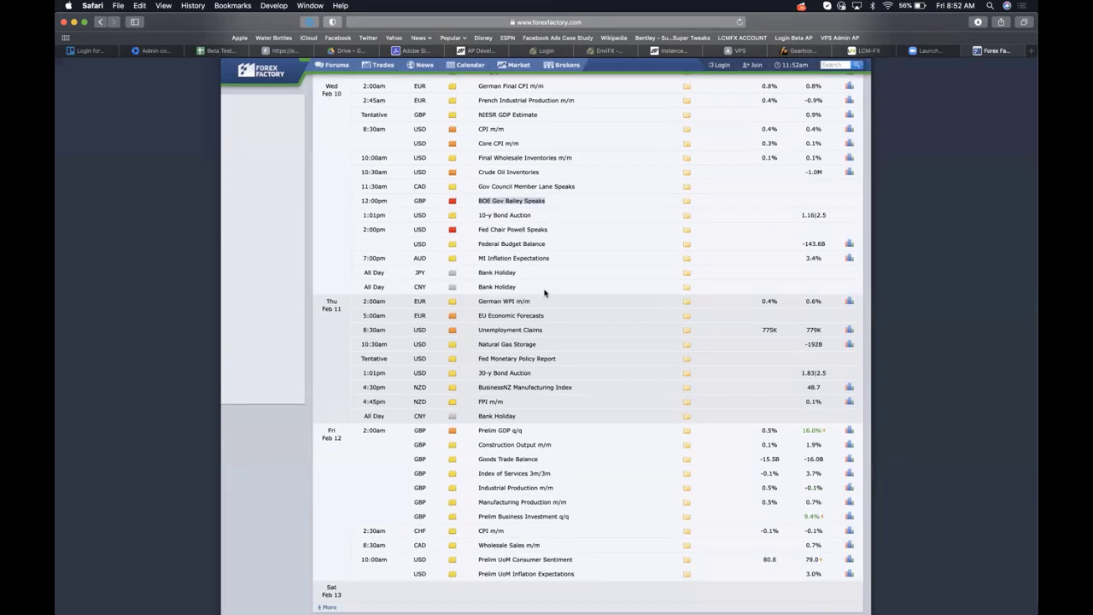
scroll(545, 292, "up", 1)
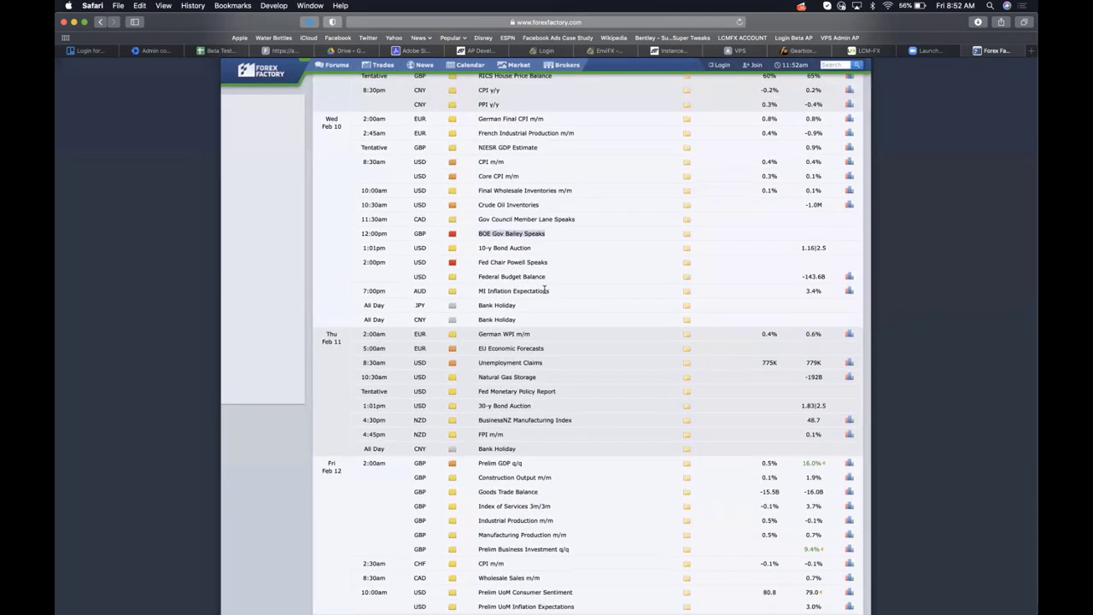
scroll(546, 292, "up", 2)
scroll(544, 293, "up", 5)
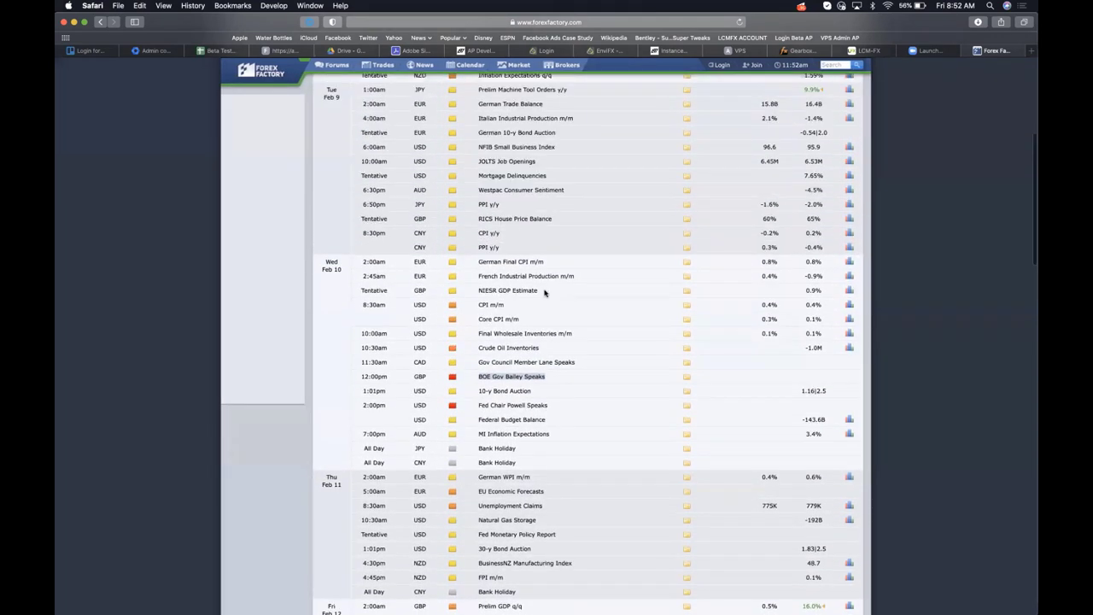
scroll(545, 290, "down", 1)
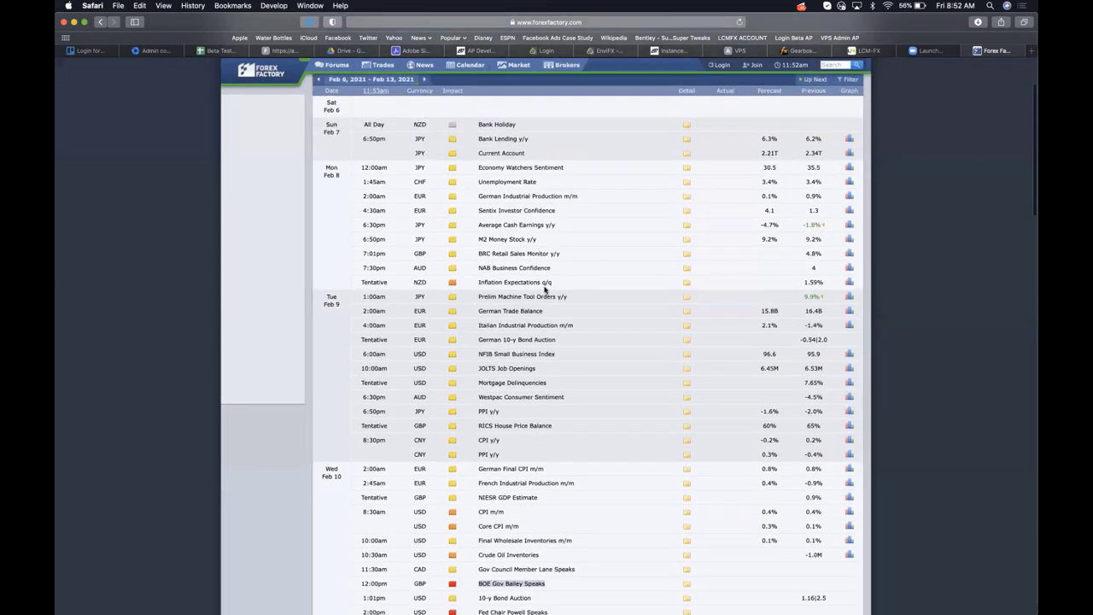
scroll(545, 290, "down", 5)
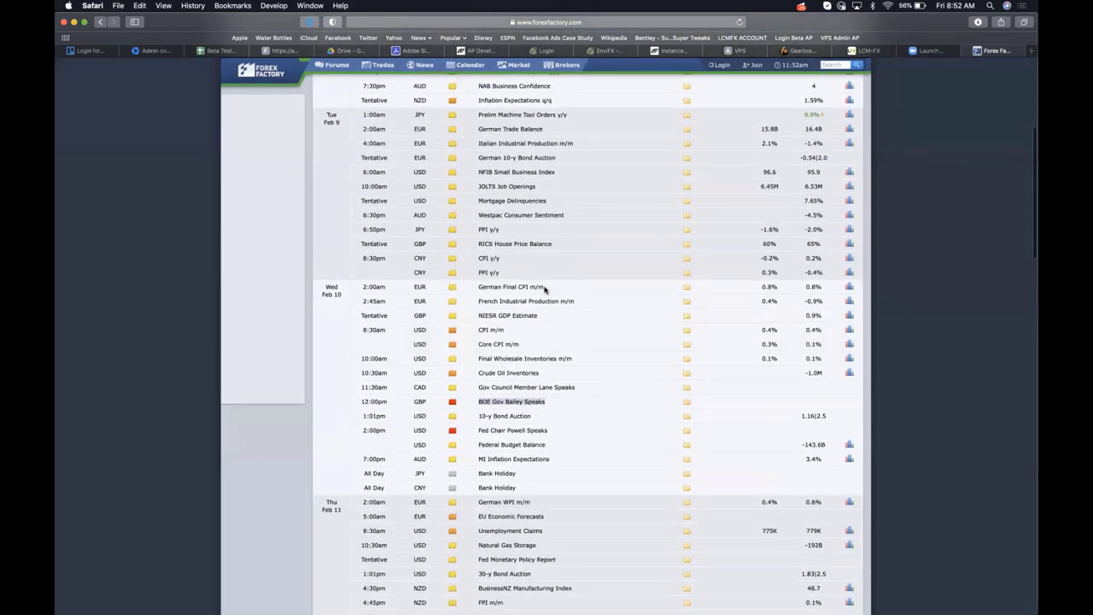
scroll(517, 296, "down", 1)
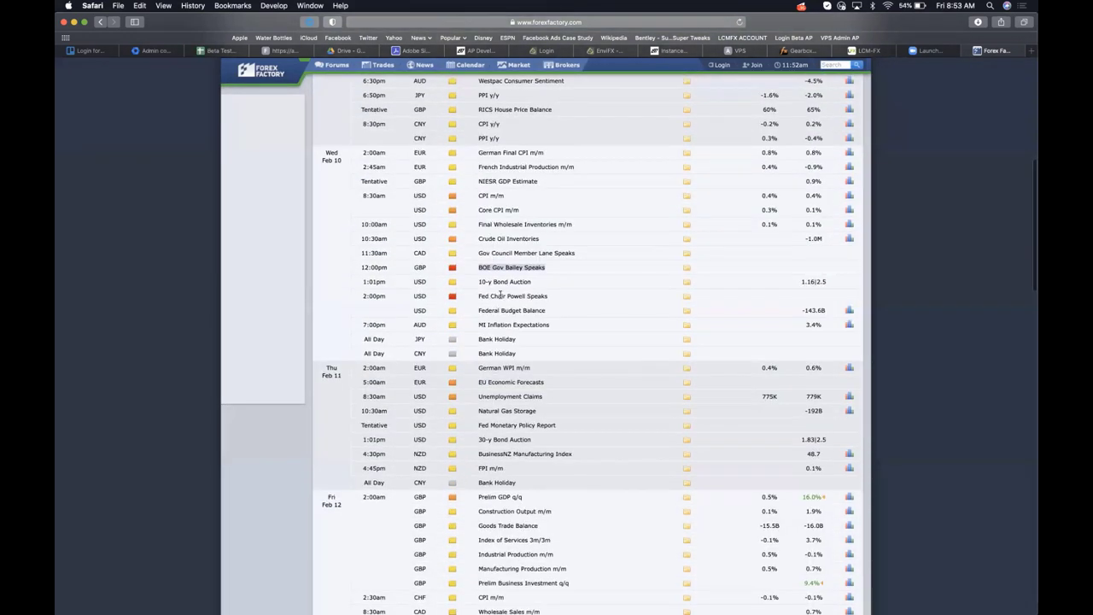
- Review the Wednesday through Friday events once more, checking which currencies the high-impact speeches affect, and return to Tuesday's entries
scroll(597, 325, "down", 4)
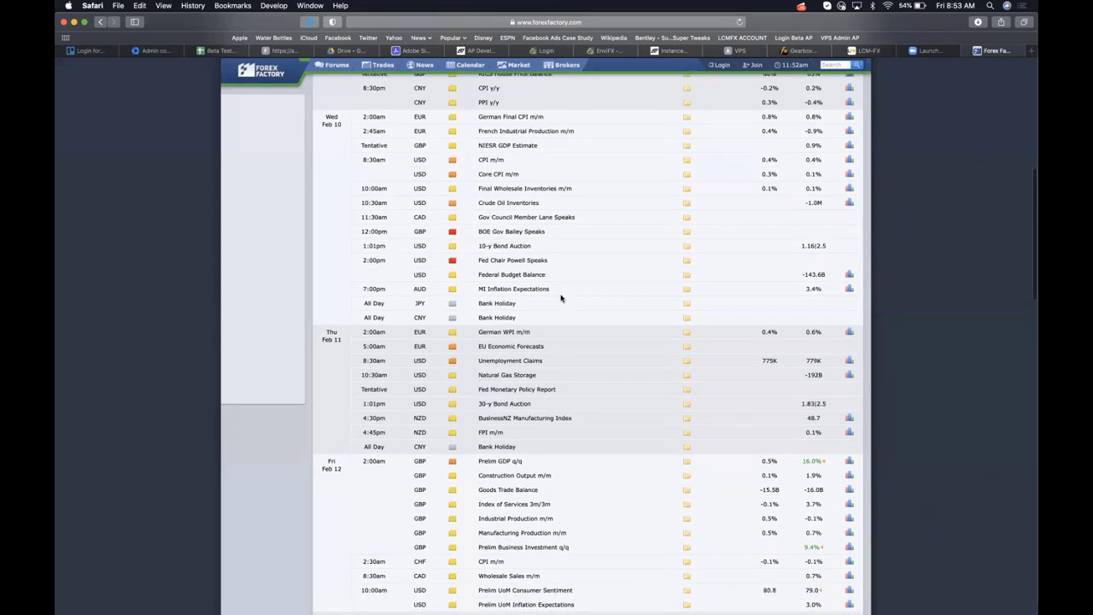
scroll(642, 350, "up", 3)
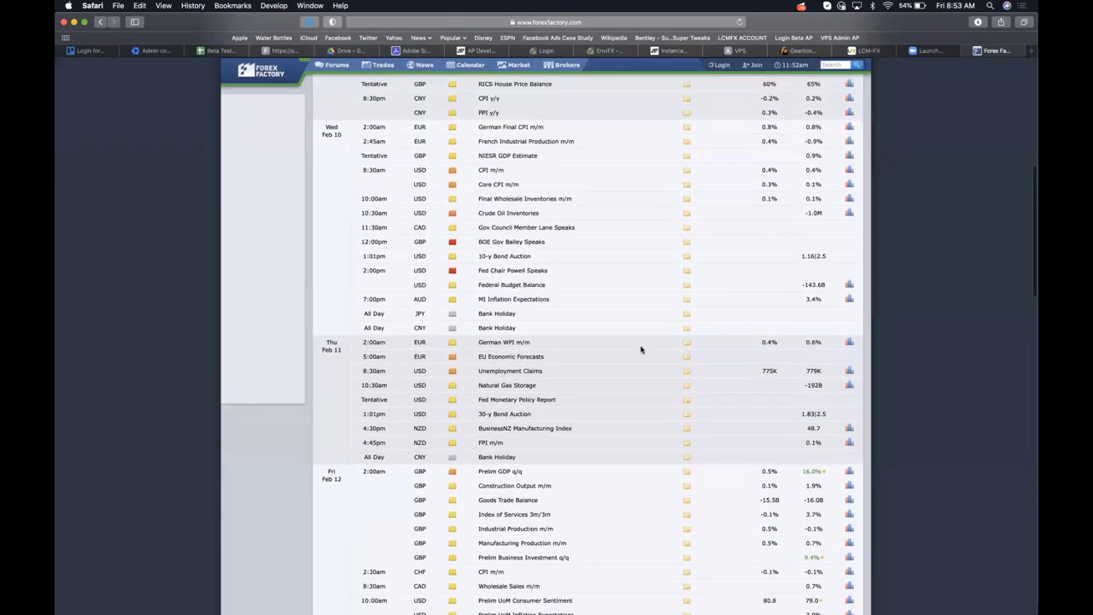
scroll(642, 349, "down", 3)
scroll(641, 349, "up", 1)
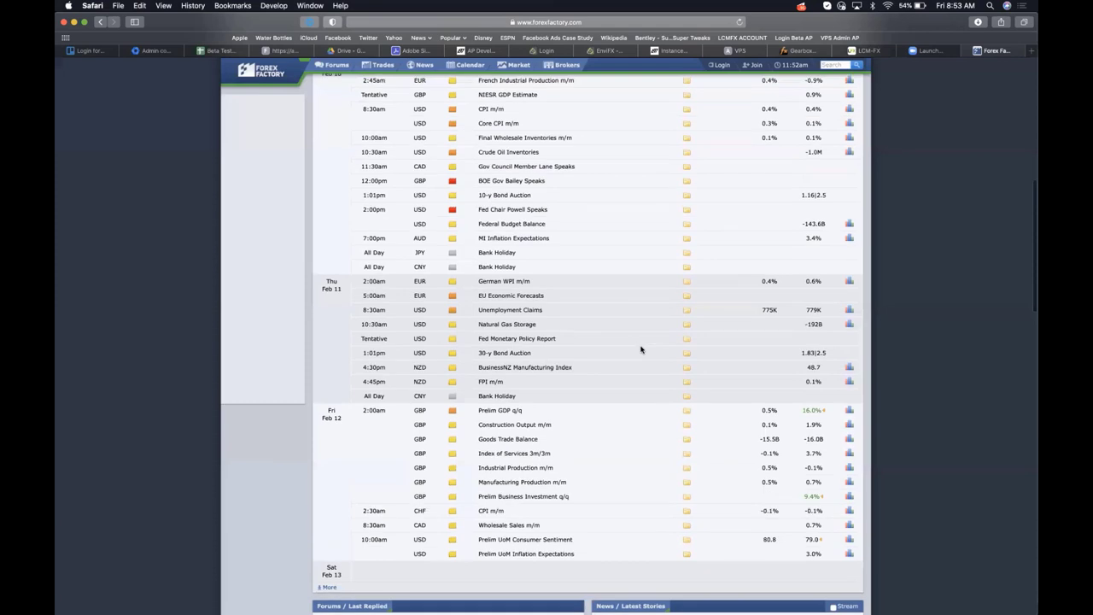
scroll(641, 349, "up", 2)
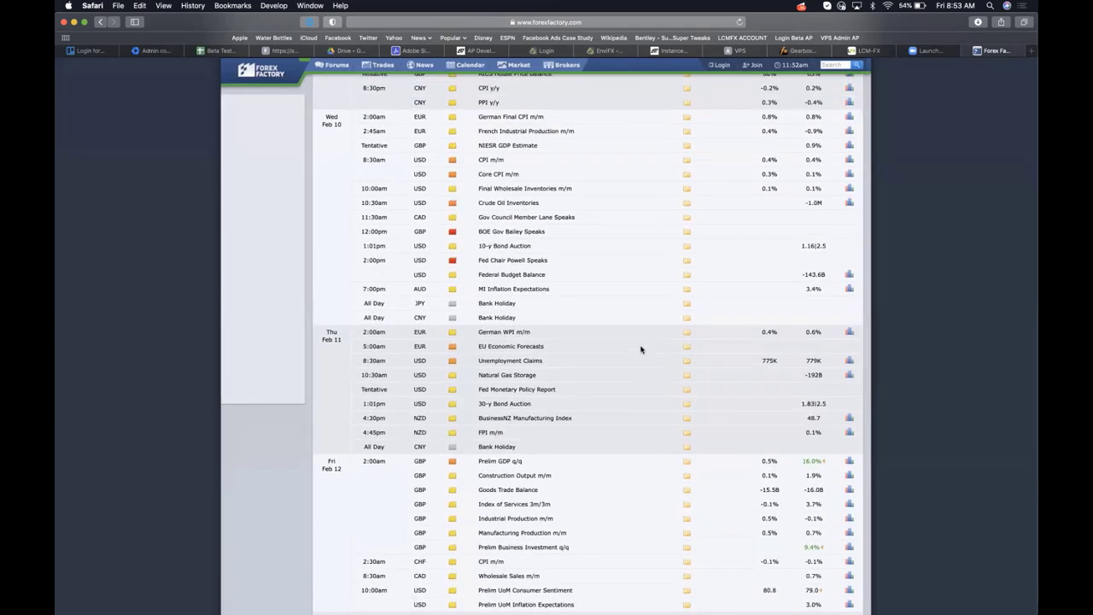
scroll(641, 349, "up", 2)
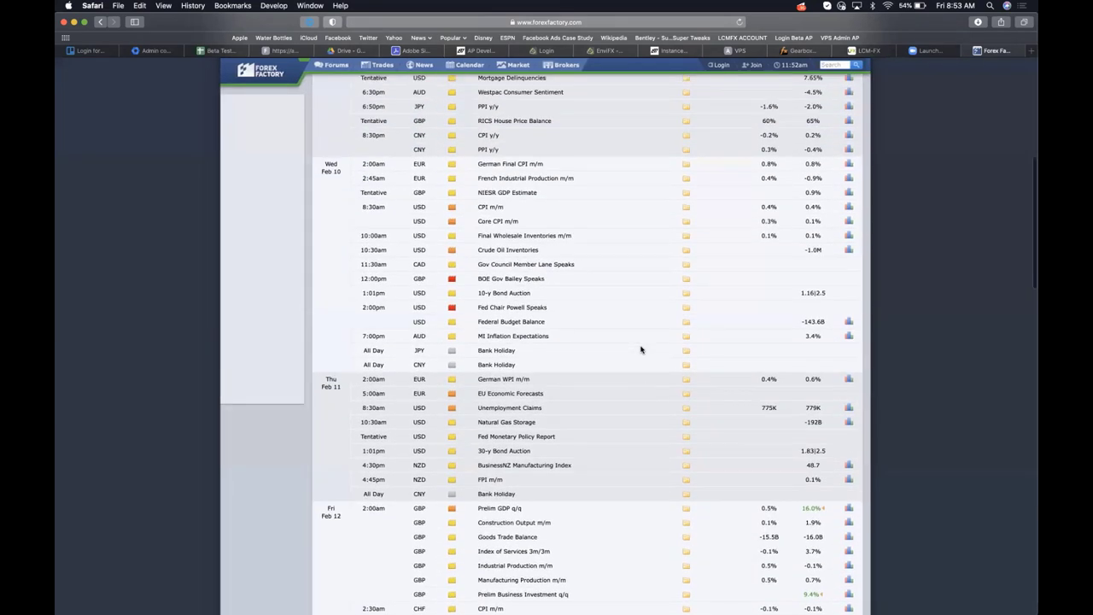
scroll(641, 349, "up", 5)
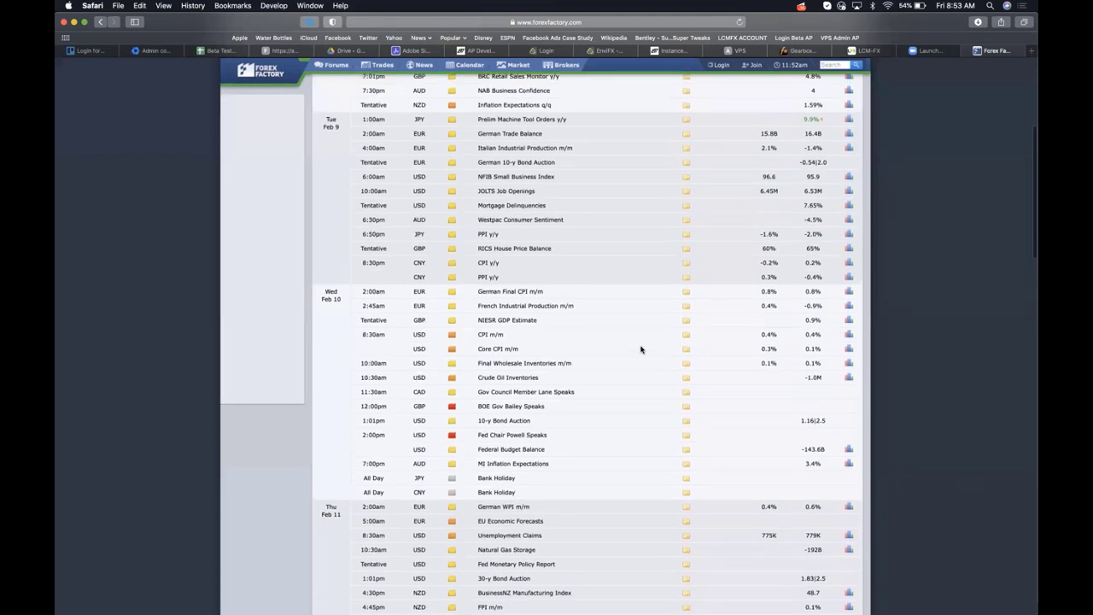
scroll(641, 349, "up", 2)
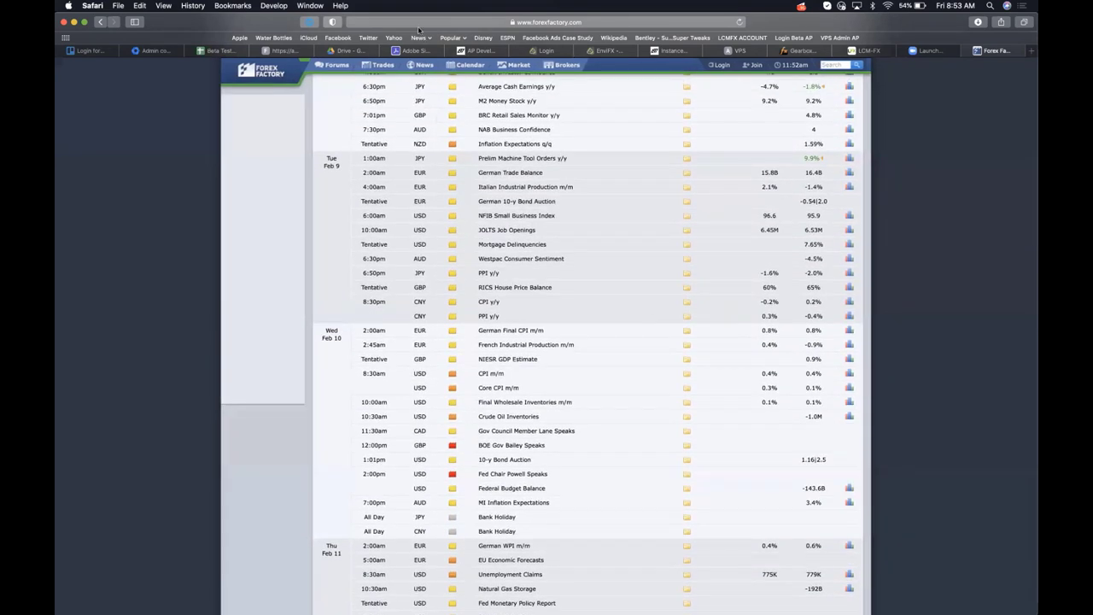